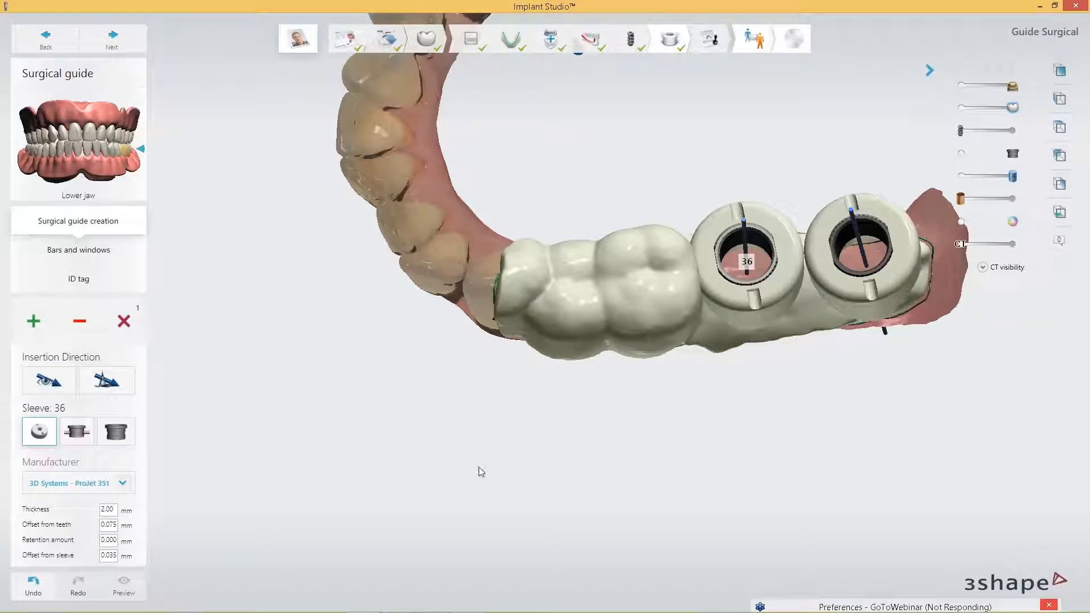
Step: Examine the surgical guide, then review the order's crown and implant planning indications for lower teeth 36 and 37
{"action": "mouse_move", "coordinate": [479, 470]}
{"action": "right_mouse_down"}
{"action": "mouse_move", "coordinate": [494, 336]}
{"action": "mouse_move", "coordinate": [491, 474]}
{"action": "right_mouse_up"}
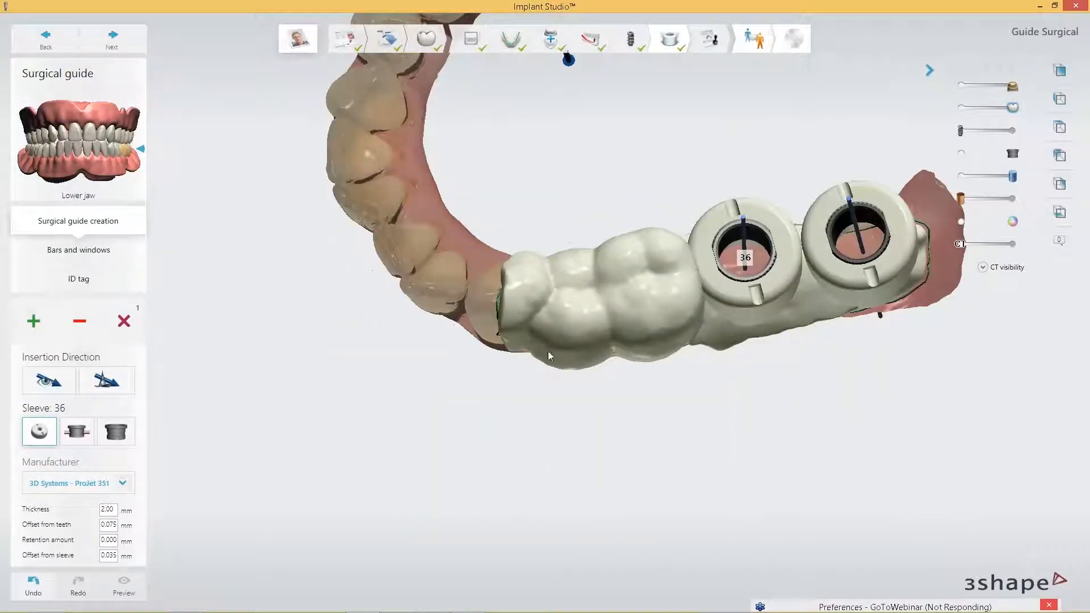
{"action": "right_click_drag", "start_coordinate": [743, 351], "coordinate": [606, 380]}
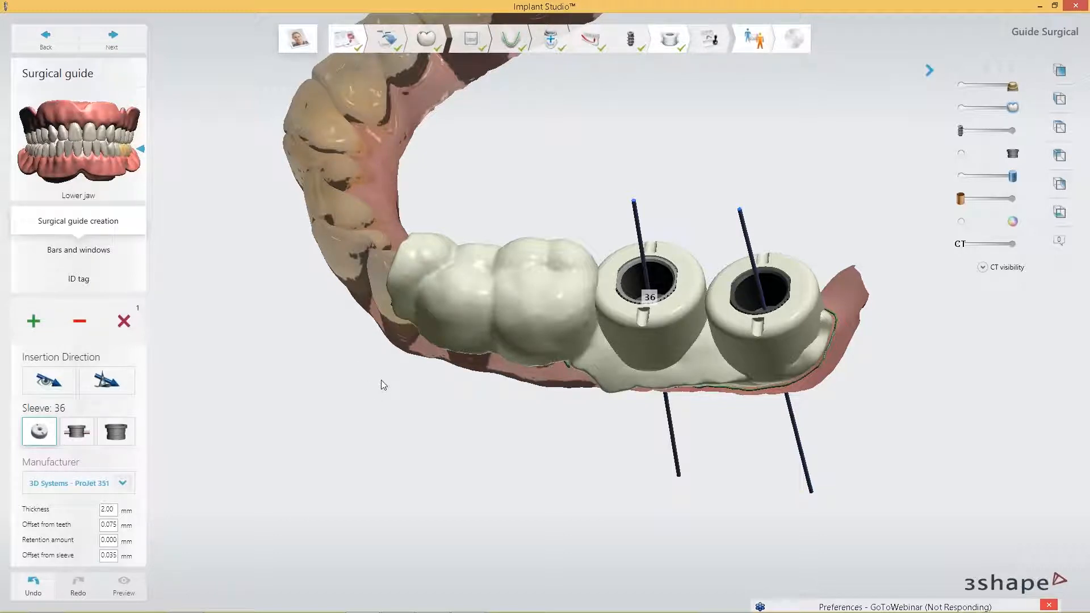
{"action": "left_click", "coordinate": [349, 44]}
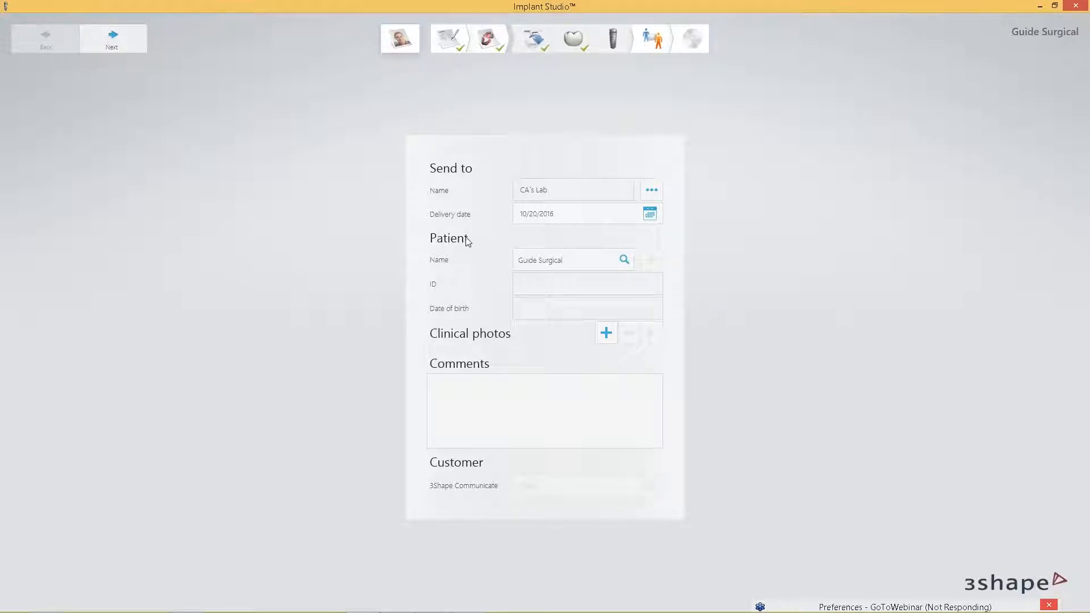
{"action": "left_click", "coordinate": [488, 45]}
{"action": "right_click_drag", "start_coordinate": [745, 519], "coordinate": [605, 453]}
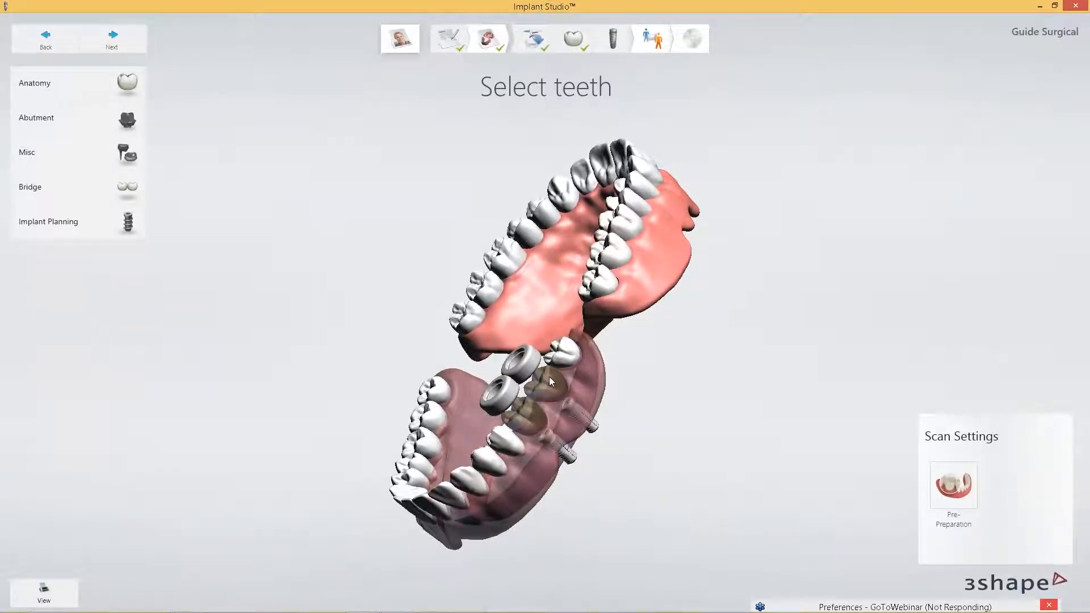
{"action": "right_click_drag", "start_coordinate": [552, 377], "coordinate": [628, 428]}
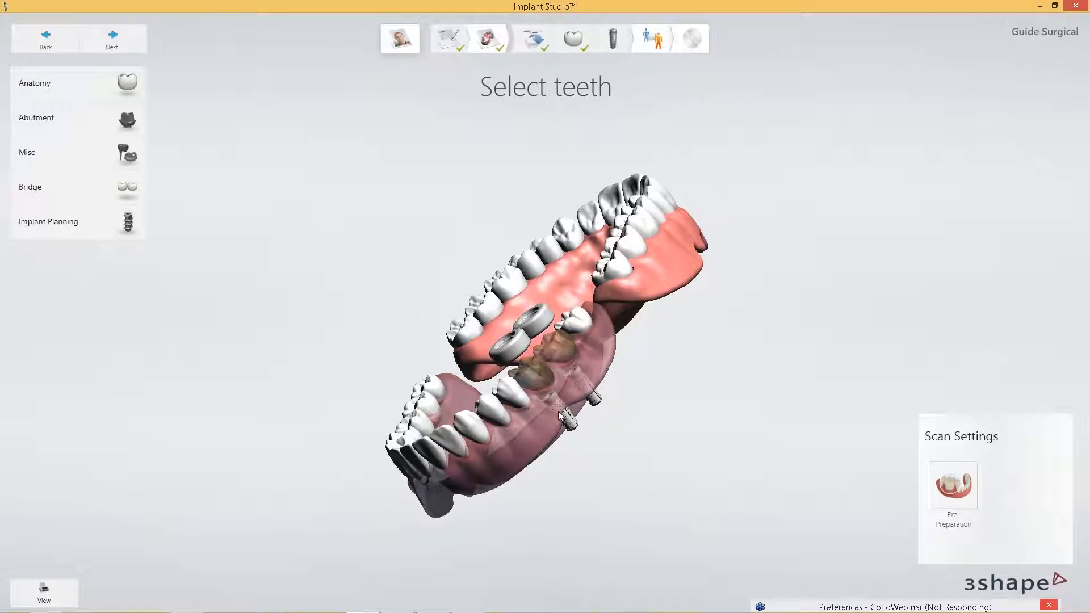
{"action": "right_click_drag", "start_coordinate": [546, 376], "coordinate": [622, 483]}
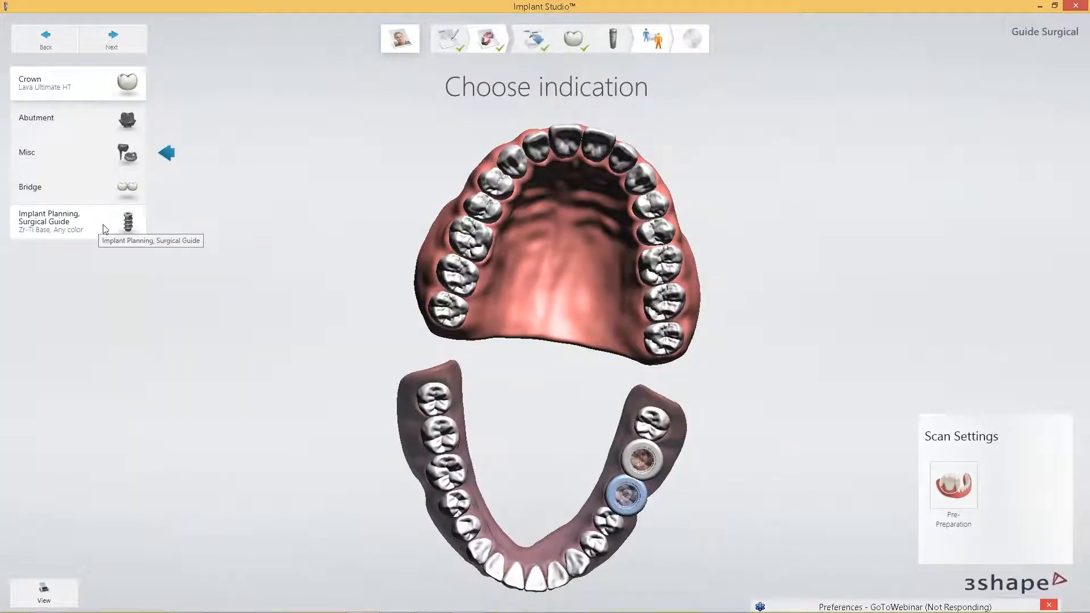
{"action": "left_click", "coordinate": [138, 229]}
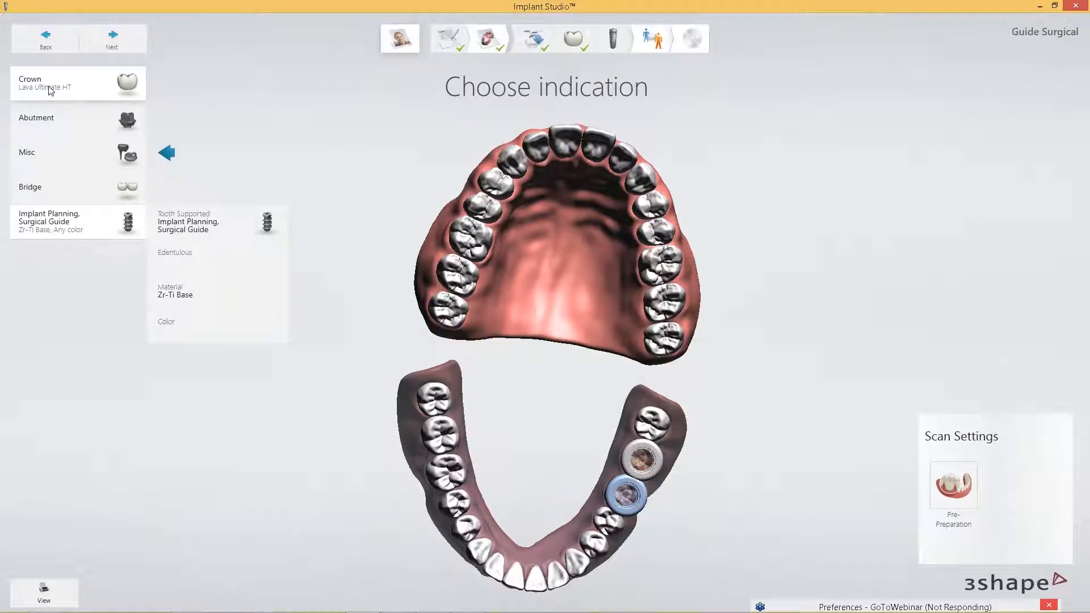
{"action": "left_click", "coordinate": [244, 100]}
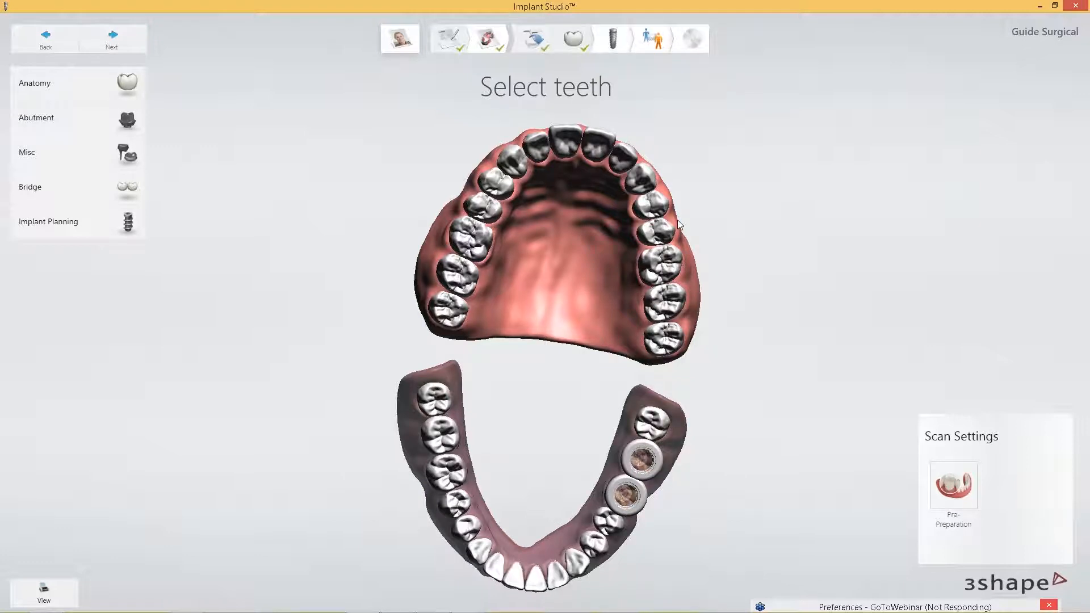
Step: Return to implant planning and delete the implant on tooth 37
{"action": "left_click", "coordinate": [613, 39]}
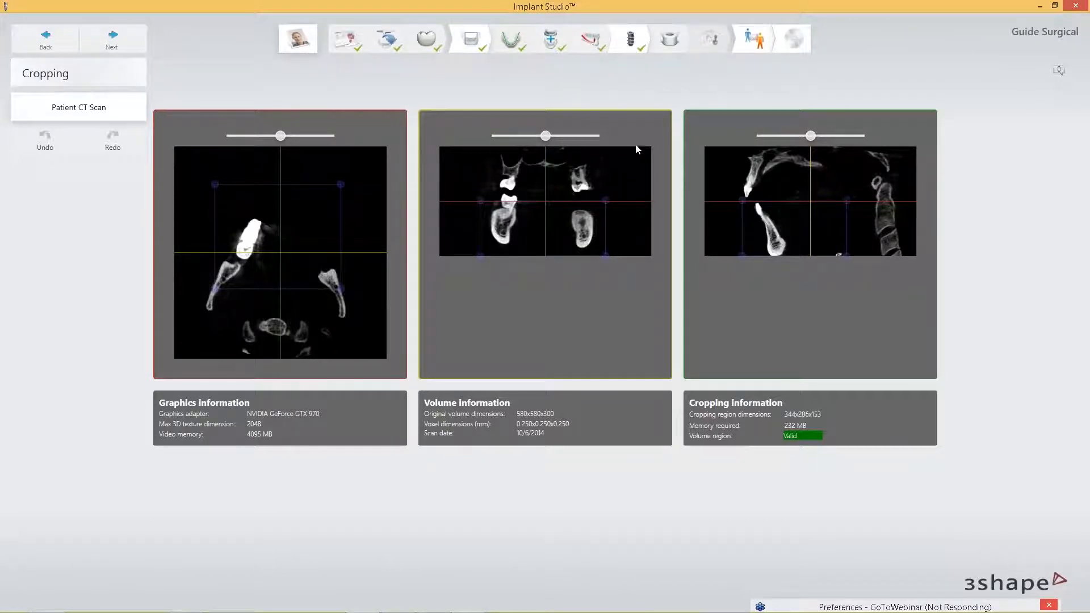
{"action": "left_click", "coordinate": [631, 41]}
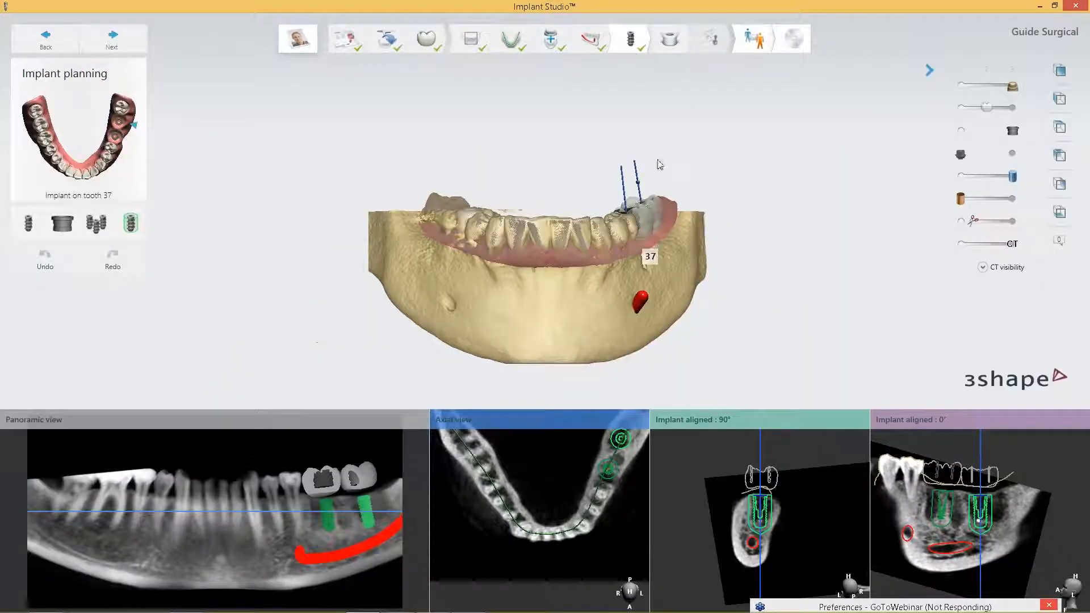
{"action": "right_click_drag", "start_coordinate": [493, 133], "coordinate": [597, 254]}
{"action": "scroll", "coordinate": [624, 275], "scroll_direction": "up", "scroll_amount": 3}
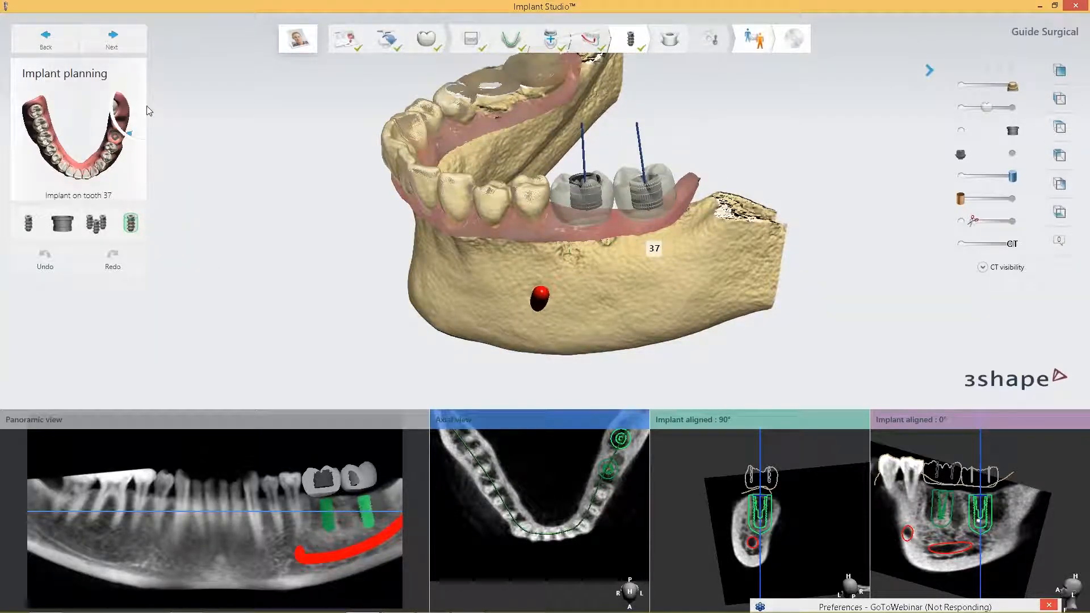
{"action": "mouse_move", "coordinate": [127, 129]}
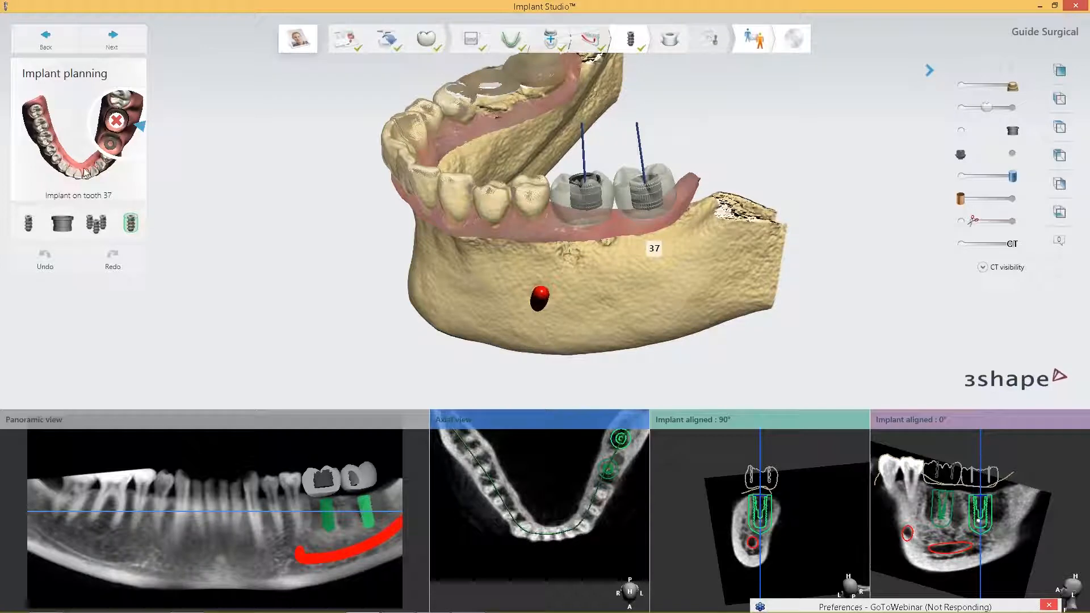
{"action": "left_click", "coordinate": [116, 119]}
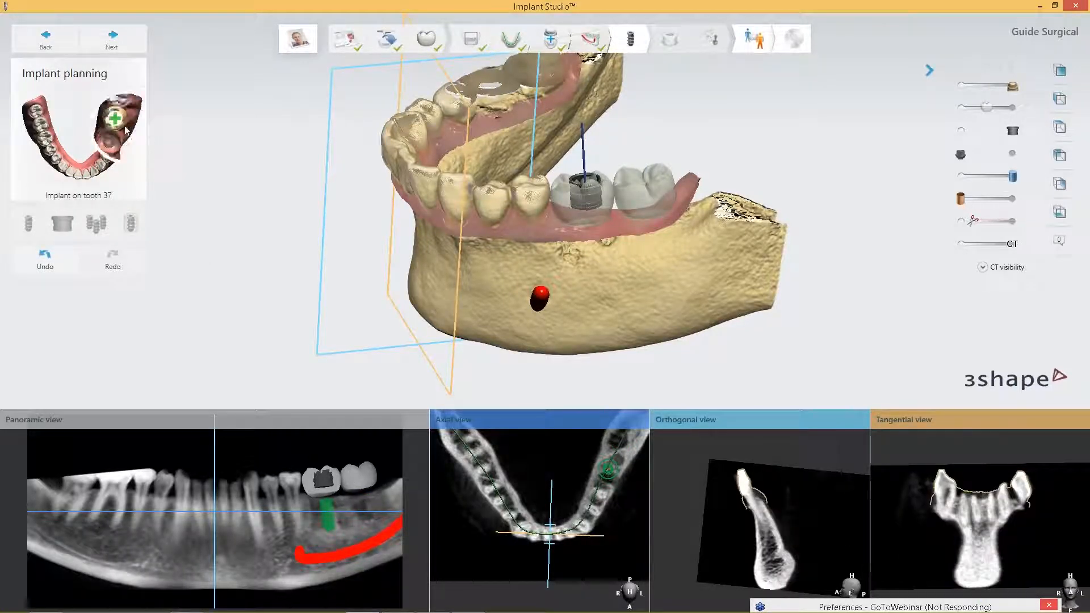
Step: Place a Straumann Bone Level Roxolid SLActive Guided implant on tooth 37, RC platform, 4.1 mm diameter and 10.0 mm length
{"action": "left_click", "coordinate": [32, 221]}
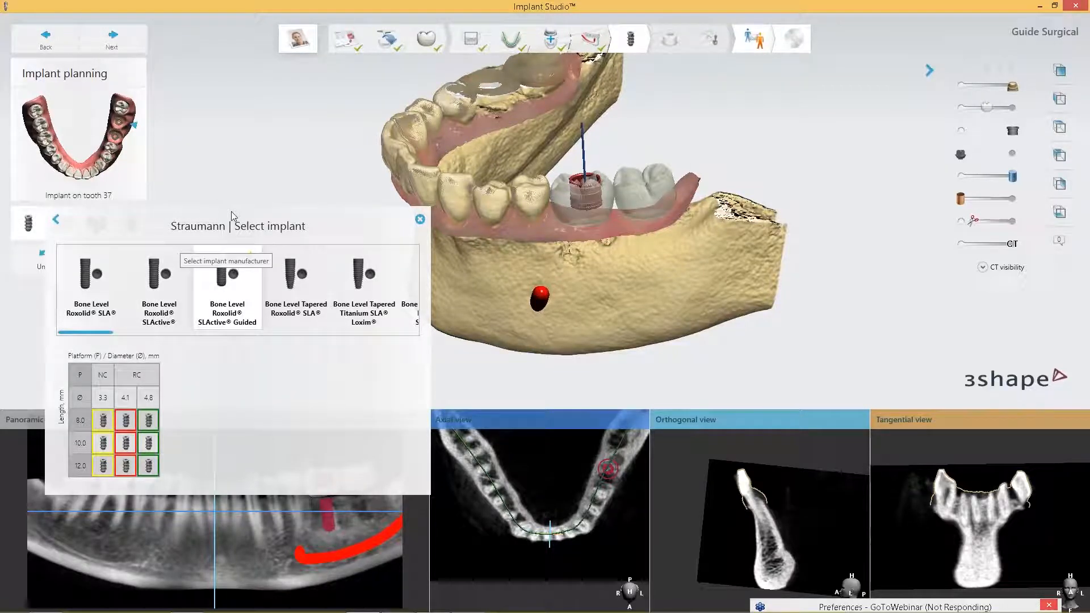
{"action": "left_click", "coordinate": [129, 445]}
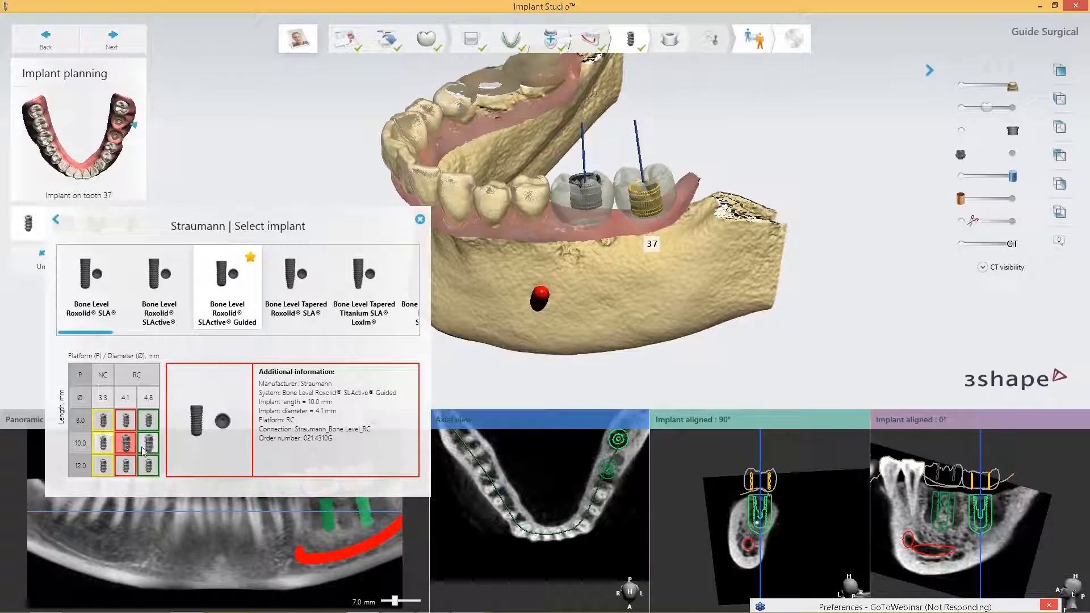
{"action": "left_click", "coordinate": [420, 220]}
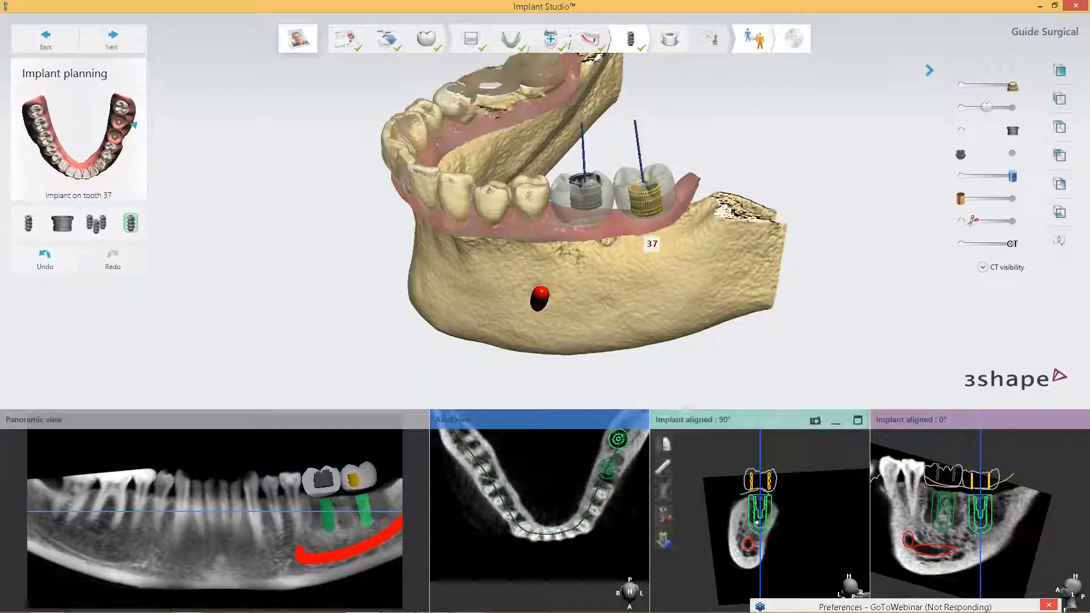
Step: Adjust the tooth 37 implant's position and angulation in the implant-aligned CT sections, keeping it centred in bone above the nerve canal
{"action": "scroll", "coordinate": [752, 527], "scroll_direction": "up", "scroll_amount": 3}
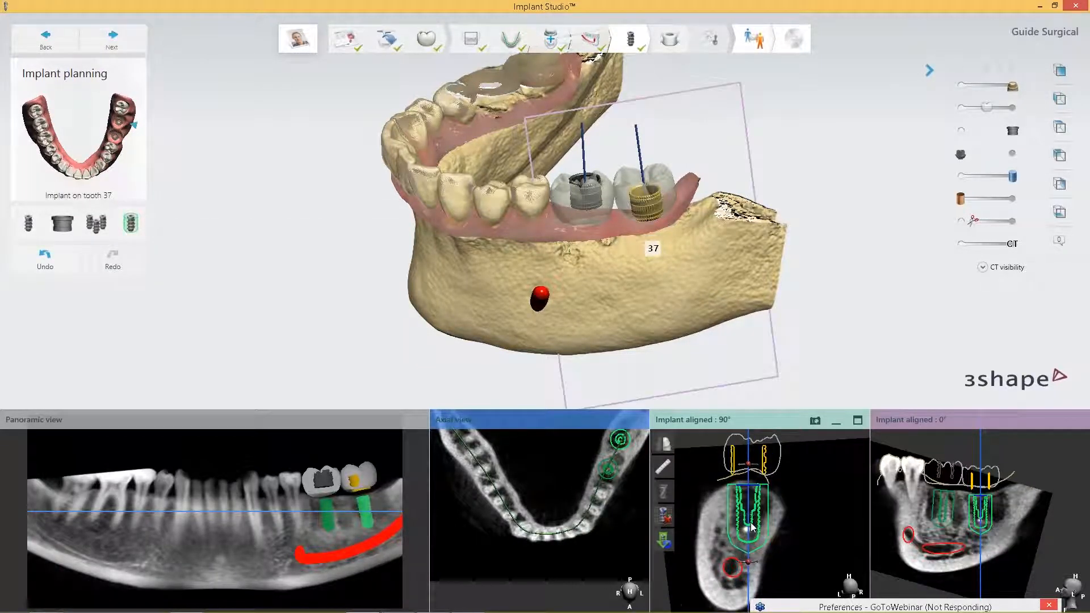
{"action": "mouse_move", "coordinate": [751, 527]}
{"action": "left_mouse_down"}
{"action": "mouse_move", "coordinate": [741, 558]}
{"action": "mouse_move", "coordinate": [755, 530]}
{"action": "left_mouse_up"}
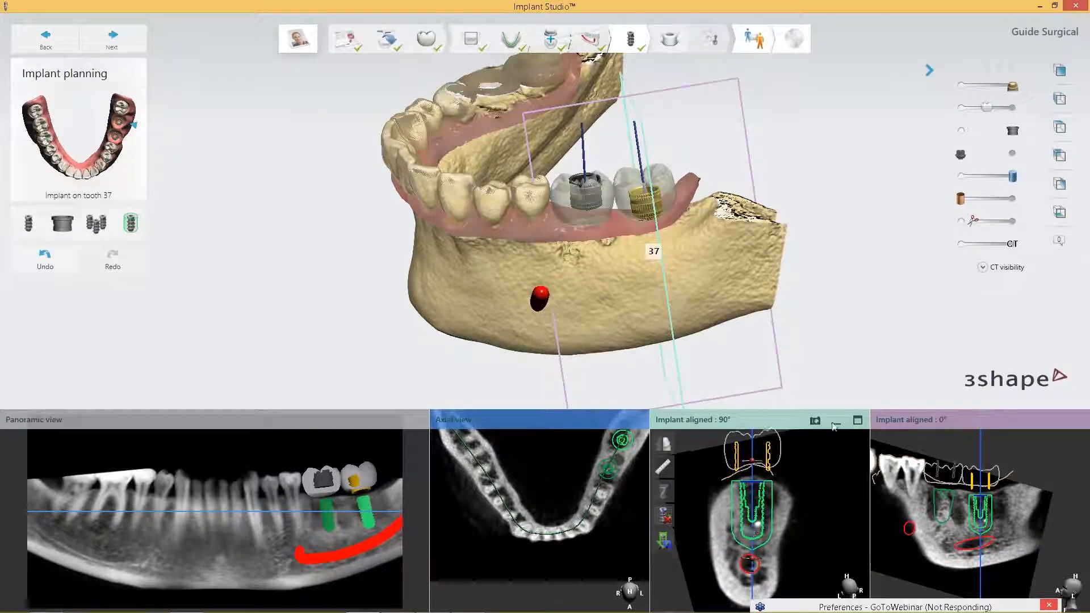
{"action": "mouse_move", "coordinate": [642, 165]}
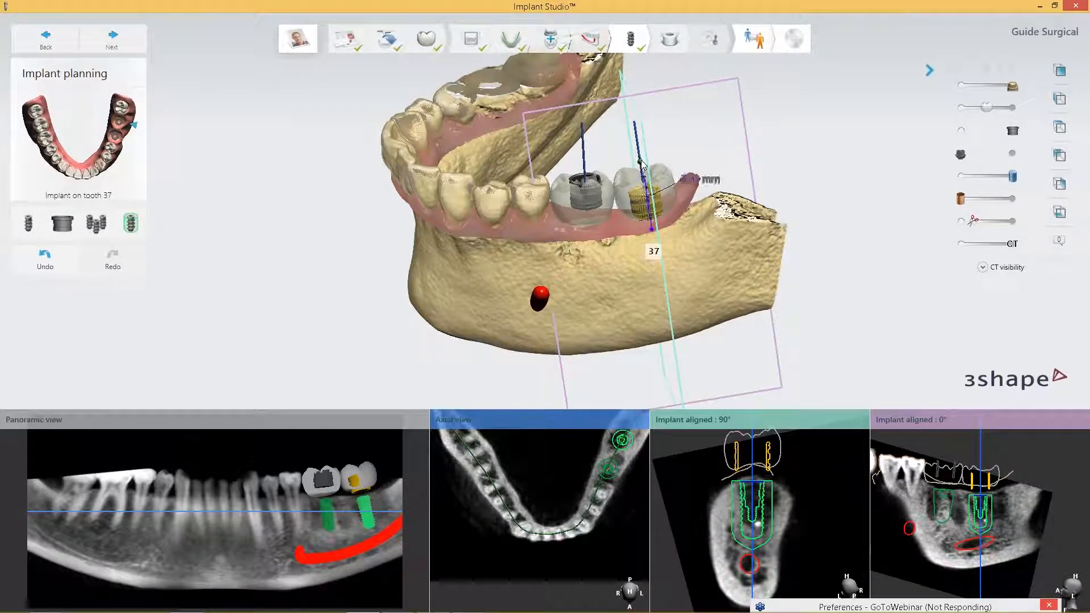
{"action": "right_click_drag", "start_coordinate": [601, 288], "coordinate": [587, 270]}
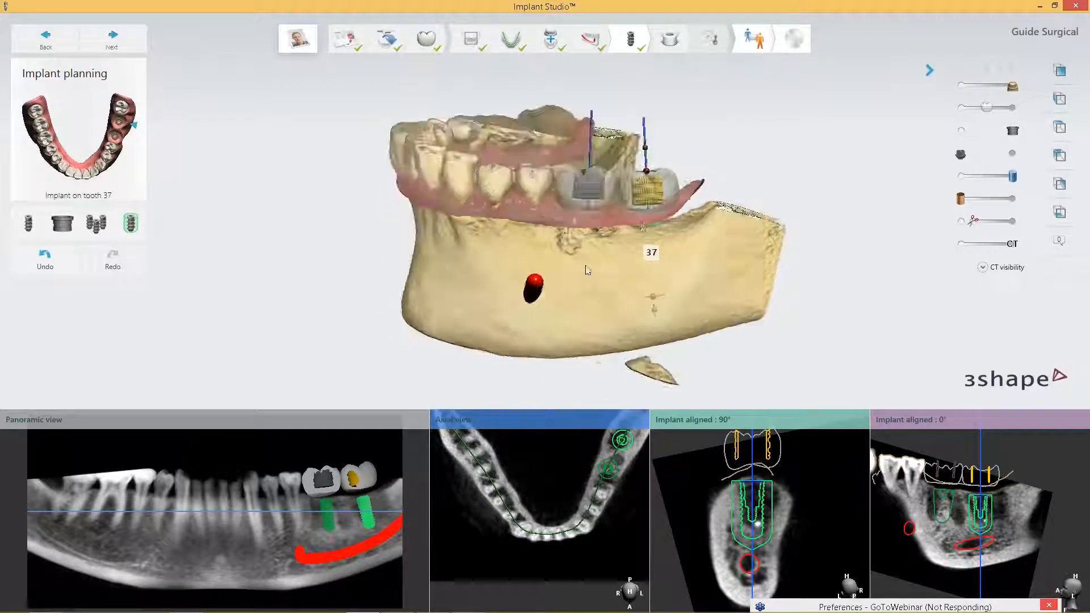
{"action": "right_click_drag", "start_coordinate": [641, 221], "coordinate": [621, 249]}
{"action": "scroll", "coordinate": [990, 544], "scroll_direction": "up", "scroll_amount": 3}
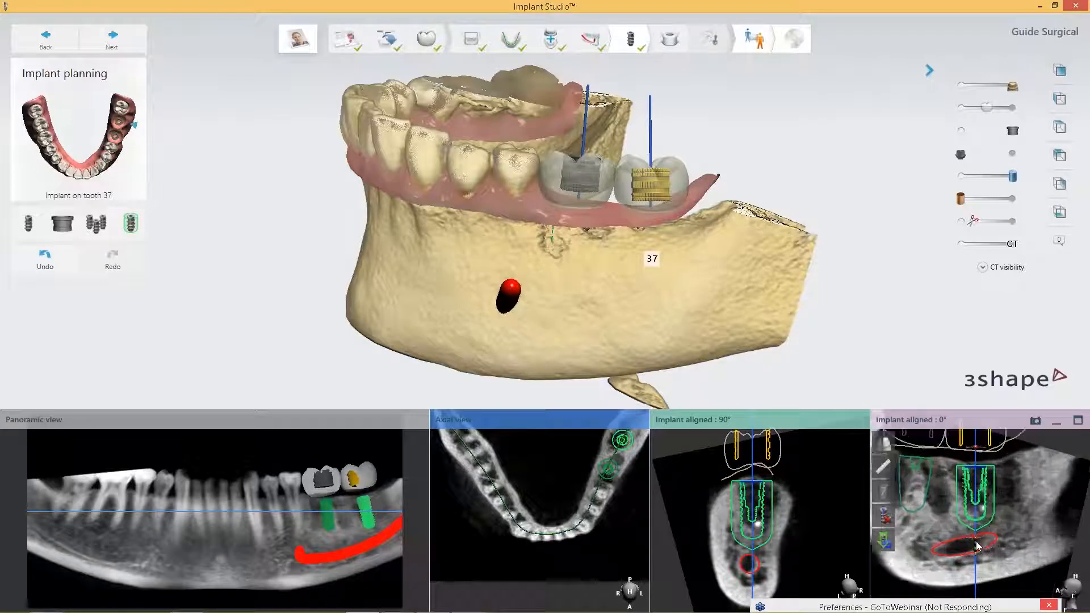
{"action": "left_click_drag", "start_coordinate": [976, 509], "coordinate": [971, 506]}
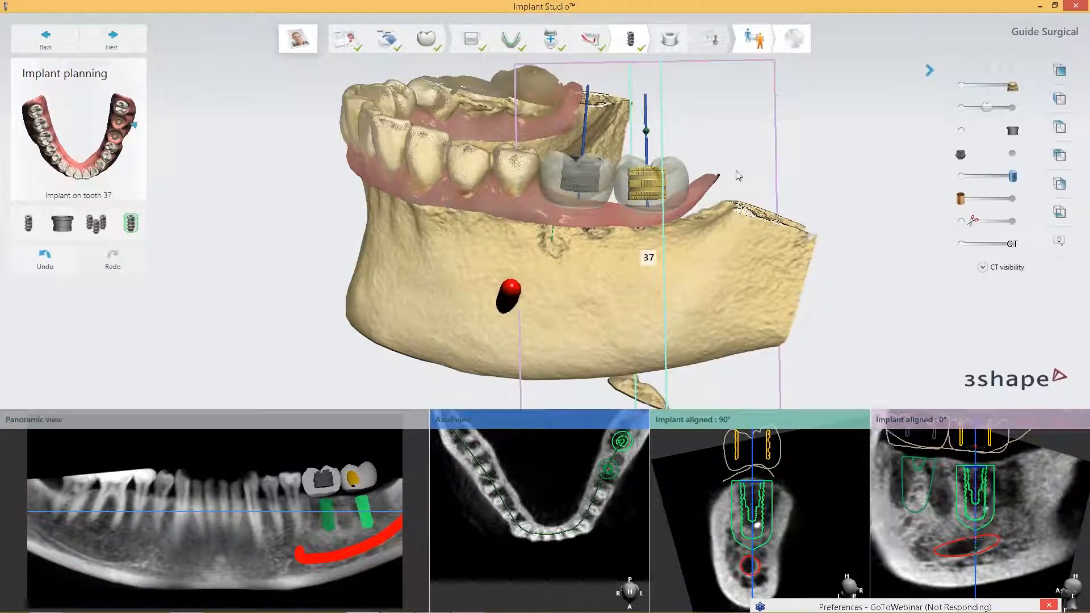
{"action": "right_click_drag", "start_coordinate": [524, 146], "coordinate": [574, 165]}
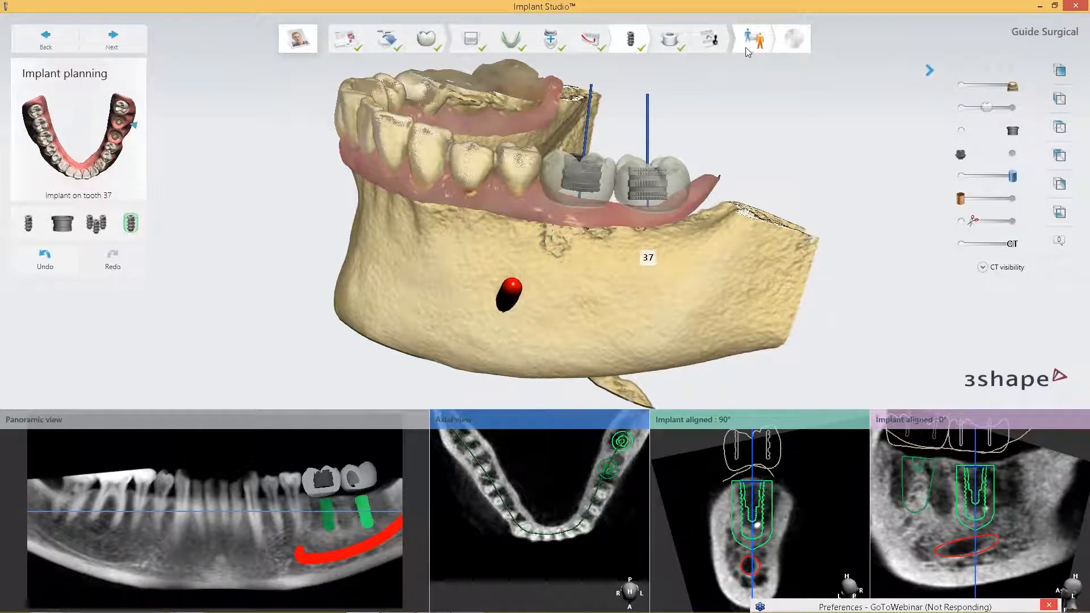
Step: Add an order comment specifying Straumann Bone level RC implants for teeth 36 and 37
{"action": "left_click", "coordinate": [357, 43]}
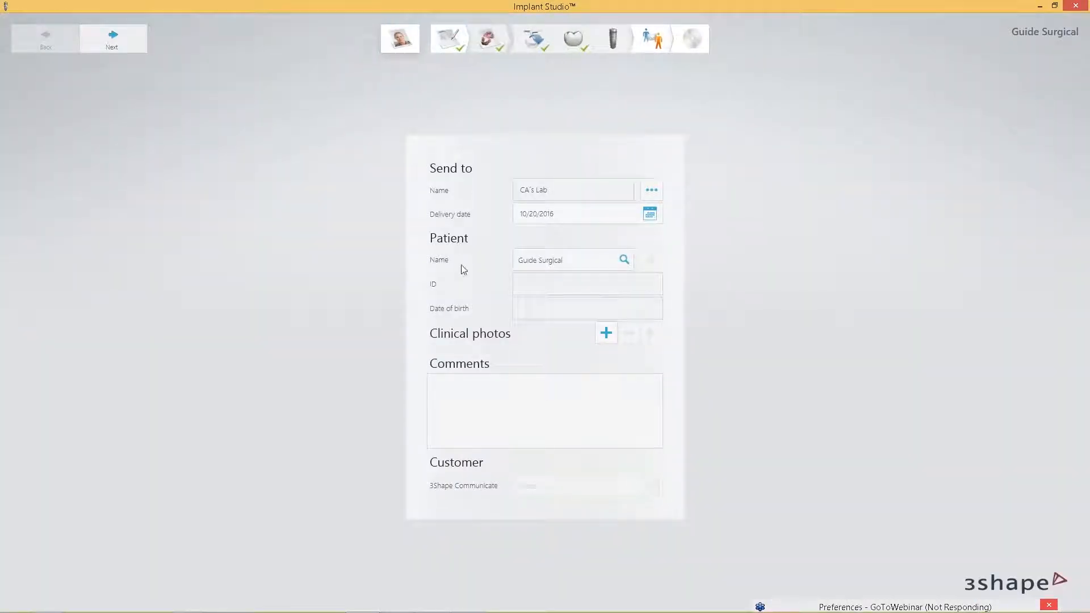
{"action": "left_click", "coordinate": [572, 399]}
{"action": "type", "text": "6, 37 Straumann Bone level RC"}
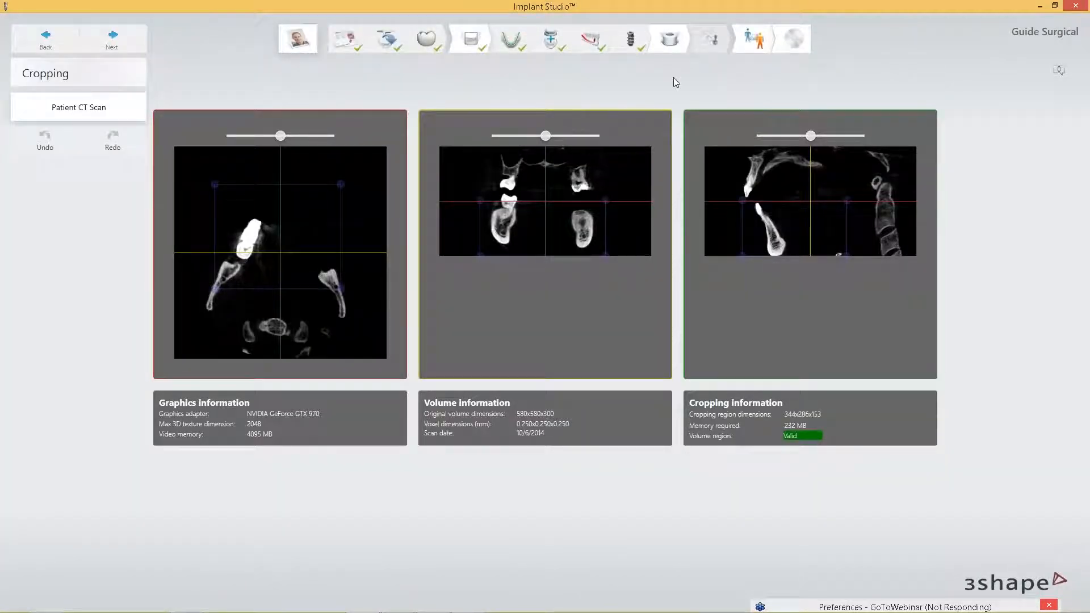
Step: Generate the lower-jaw surgical guide around the sleeves for teeth 36 and 37 and inspect the result
{"action": "left_click", "coordinate": [682, 41]}
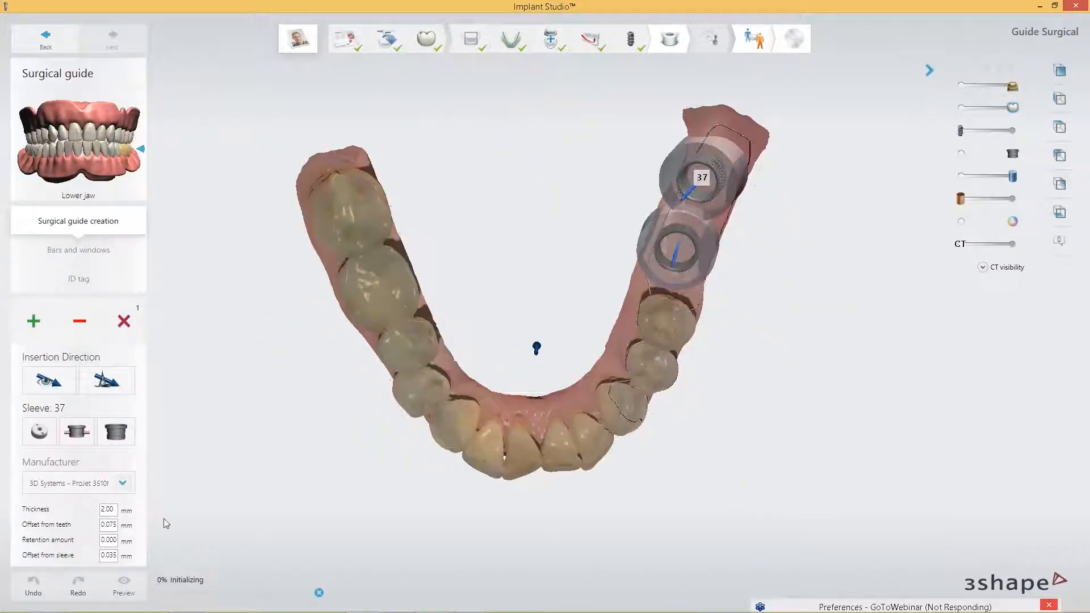
{"action": "right_click_drag", "start_coordinate": [548, 489], "coordinate": [438, 418]}
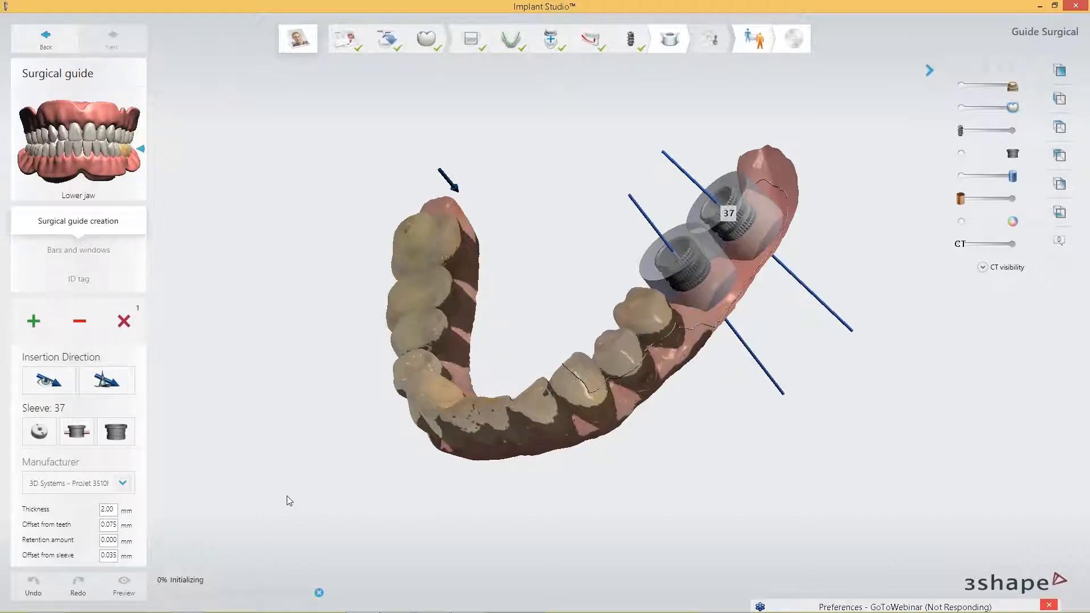
{"action": "right_click_drag", "start_coordinate": [235, 324], "coordinate": [268, 402]}
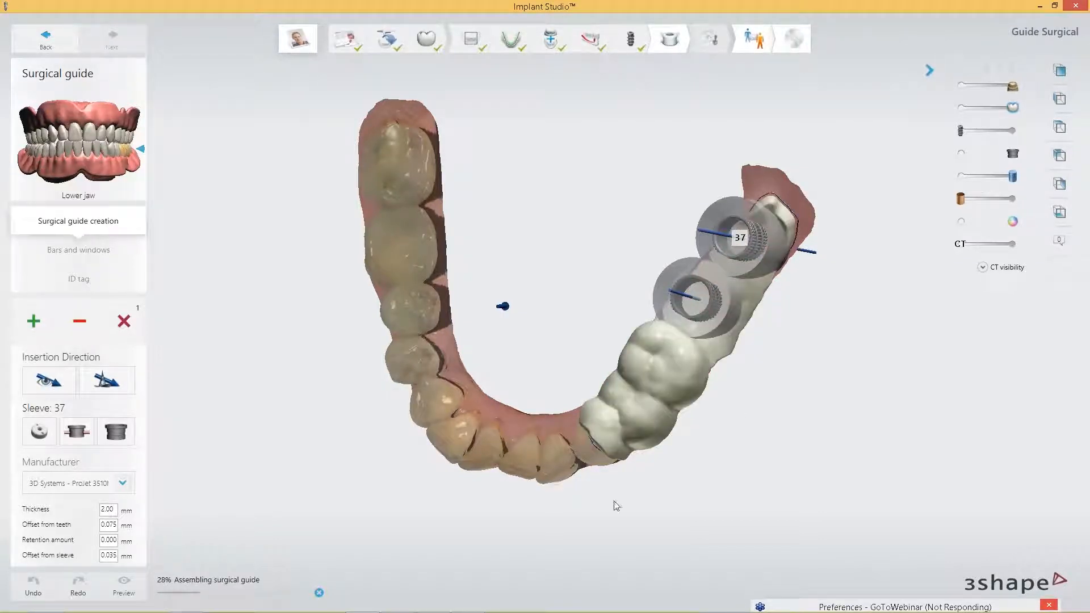
{"action": "right_click_drag", "start_coordinate": [616, 504], "coordinate": [681, 434]}
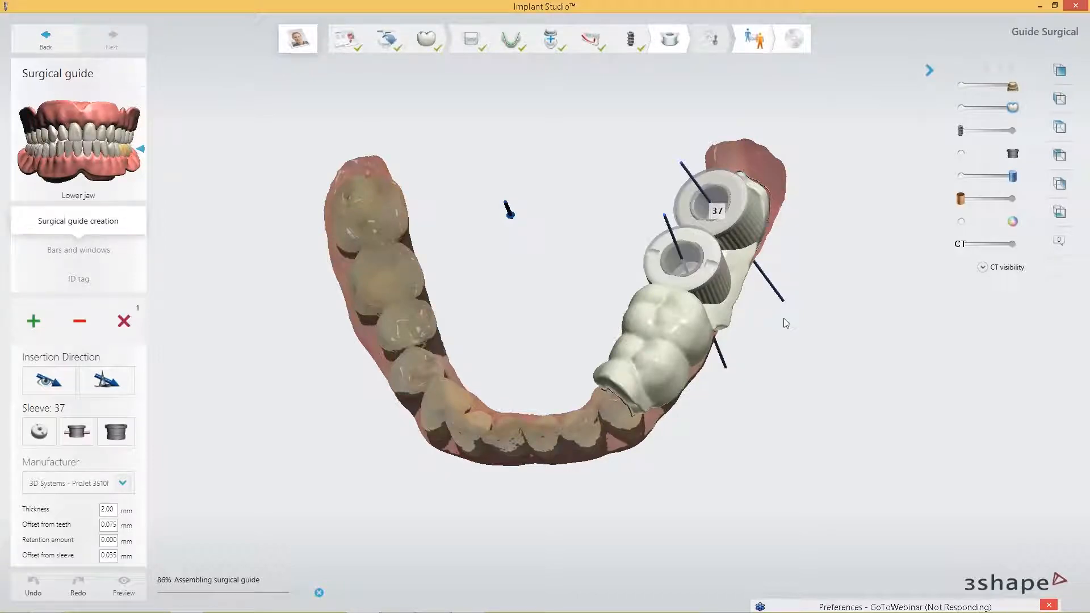
{"action": "scroll", "coordinate": [778, 300], "scroll_direction": "up", "scroll_amount": 2}
{"action": "right_click_drag", "start_coordinate": [776, 310], "coordinate": [725, 379]}
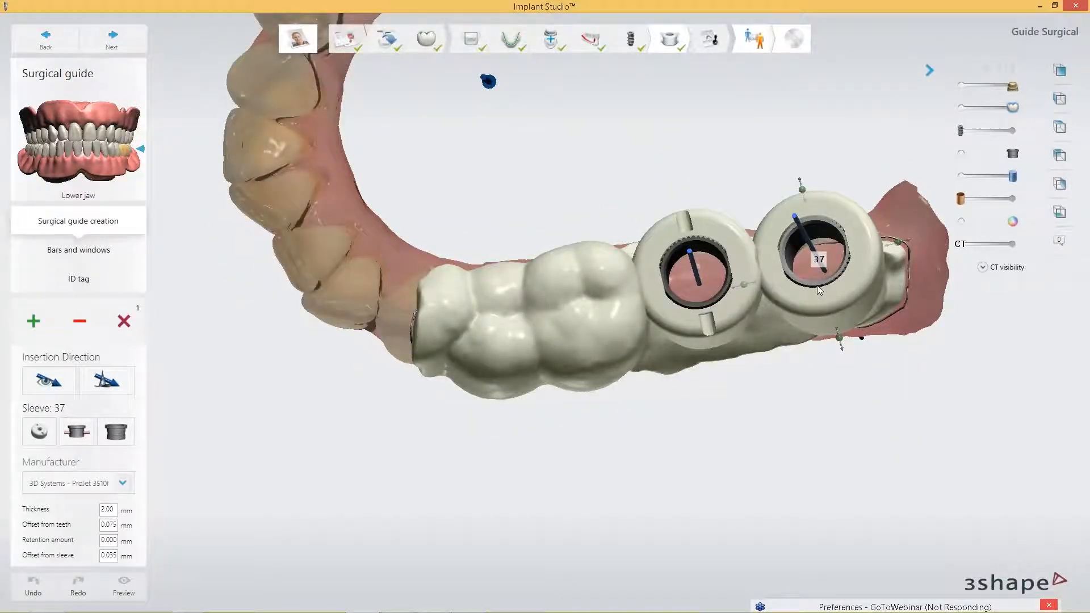
{"action": "right_click_drag", "start_coordinate": [830, 284], "coordinate": [827, 298]}
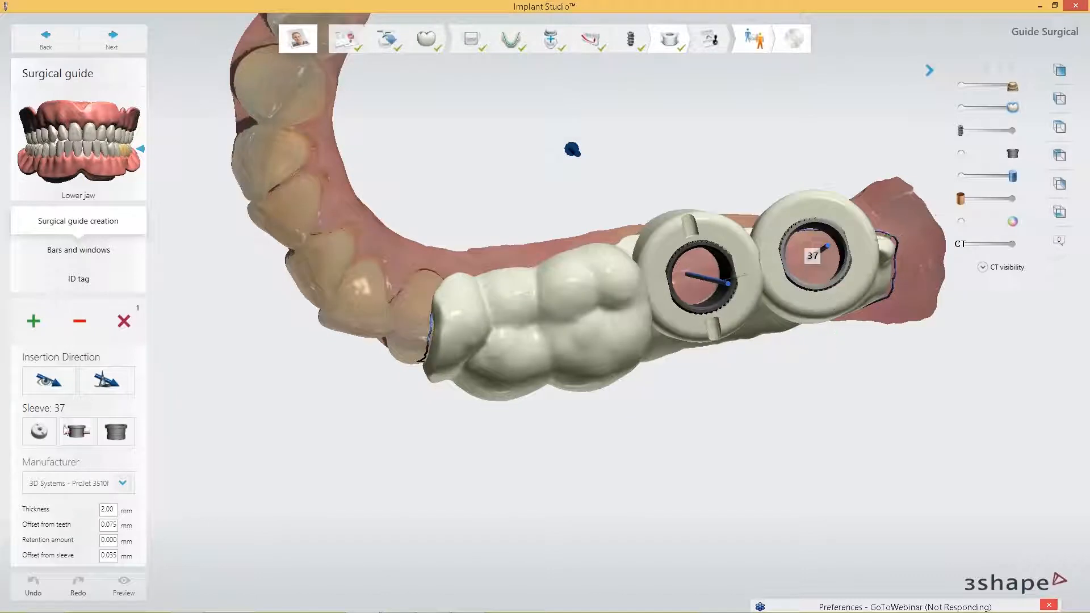
Step: Add orientation notches to the guide's sleeve holder at tooth 37 and regenerate the guide preview
{"action": "left_click", "coordinate": [37, 432]}
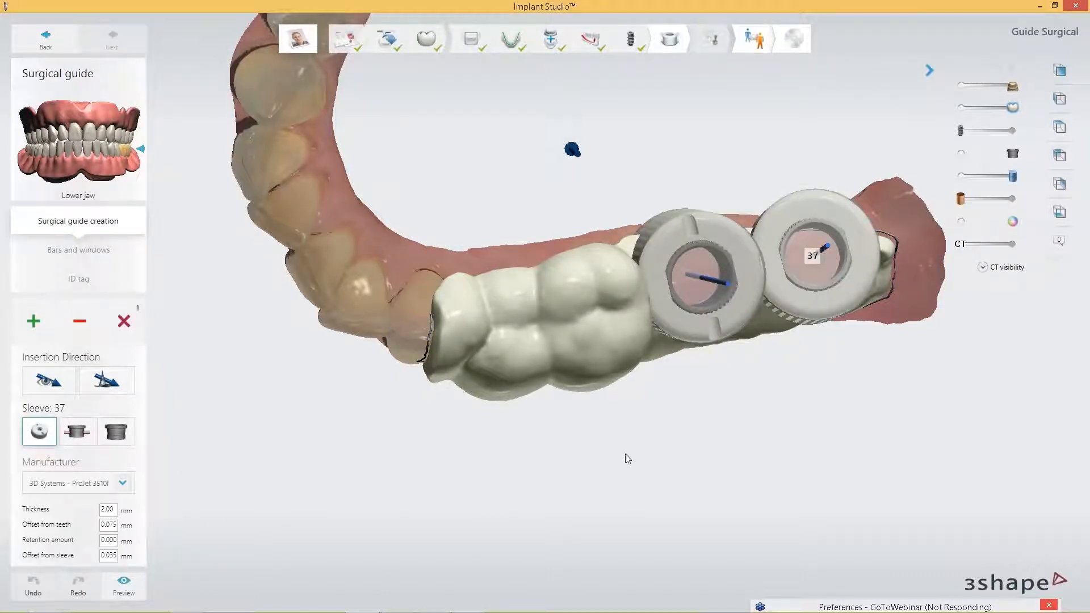
{"action": "left_click", "coordinate": [134, 590]}
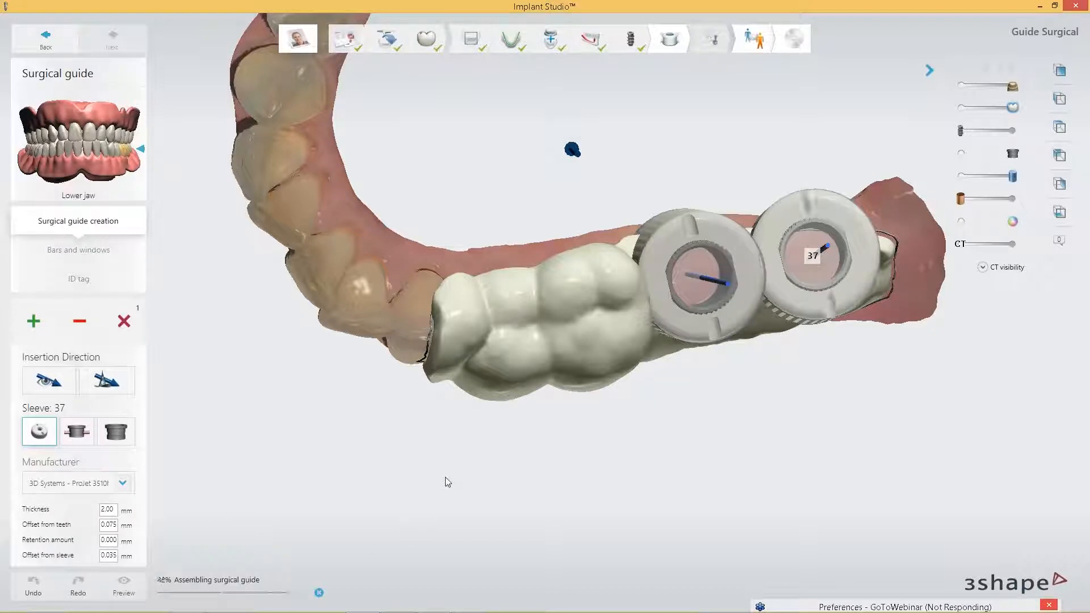
{"action": "right_click_drag", "start_coordinate": [681, 475], "coordinate": [654, 461]}
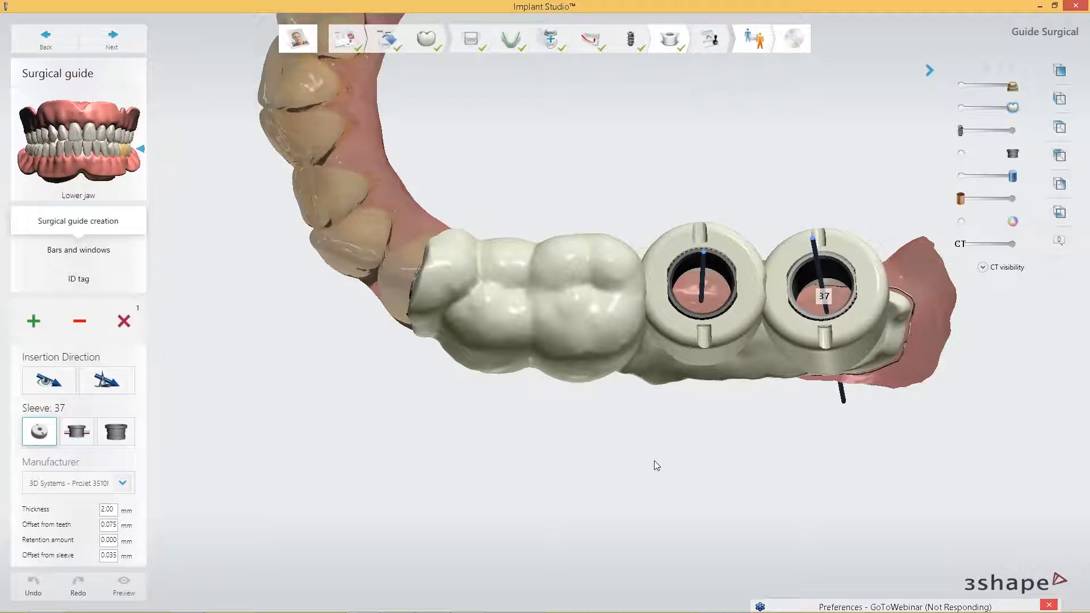
Step: Open the ID tag stage of the surgical guide
{"action": "left_click", "coordinate": [76, 278]}
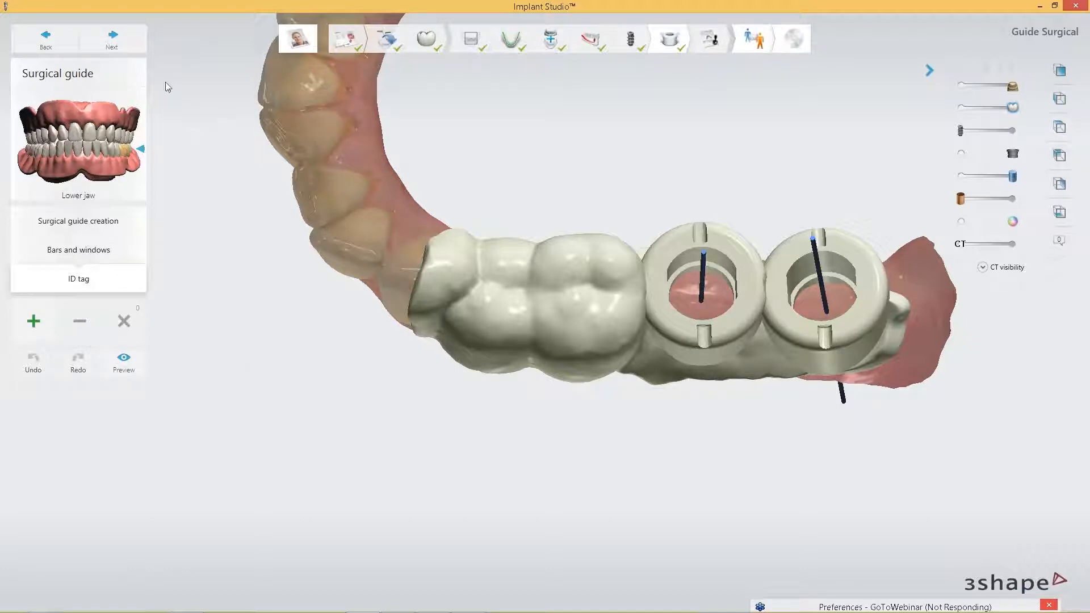
Step: Proceed to the Approval stage and approve both the planning and the surgical guide
{"action": "left_click", "coordinate": [128, 49]}
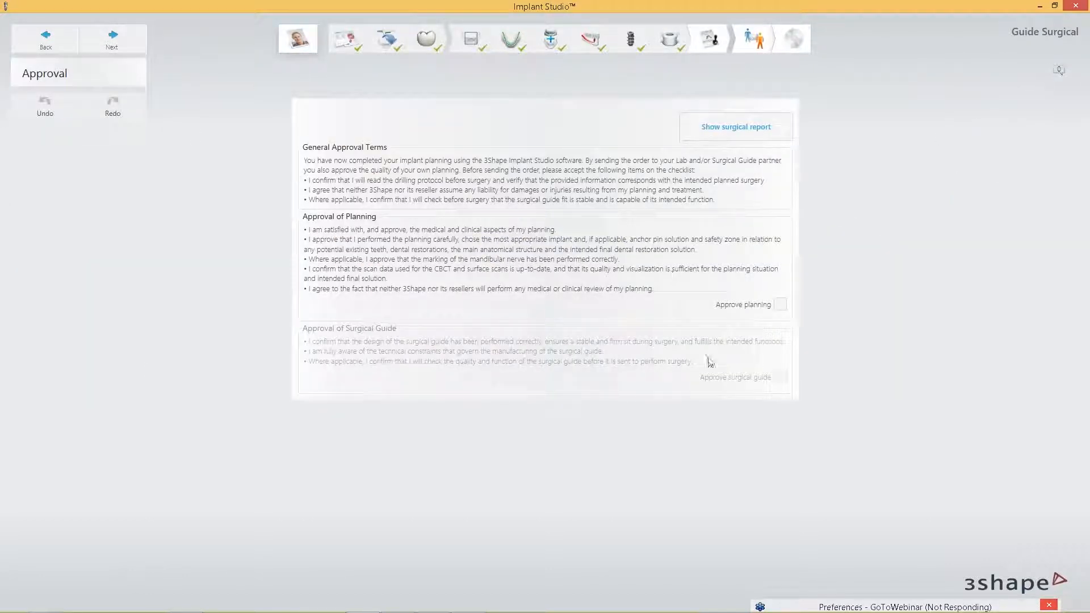
{"action": "left_click", "coordinate": [782, 307]}
{"action": "left_click", "coordinate": [628, 319]}
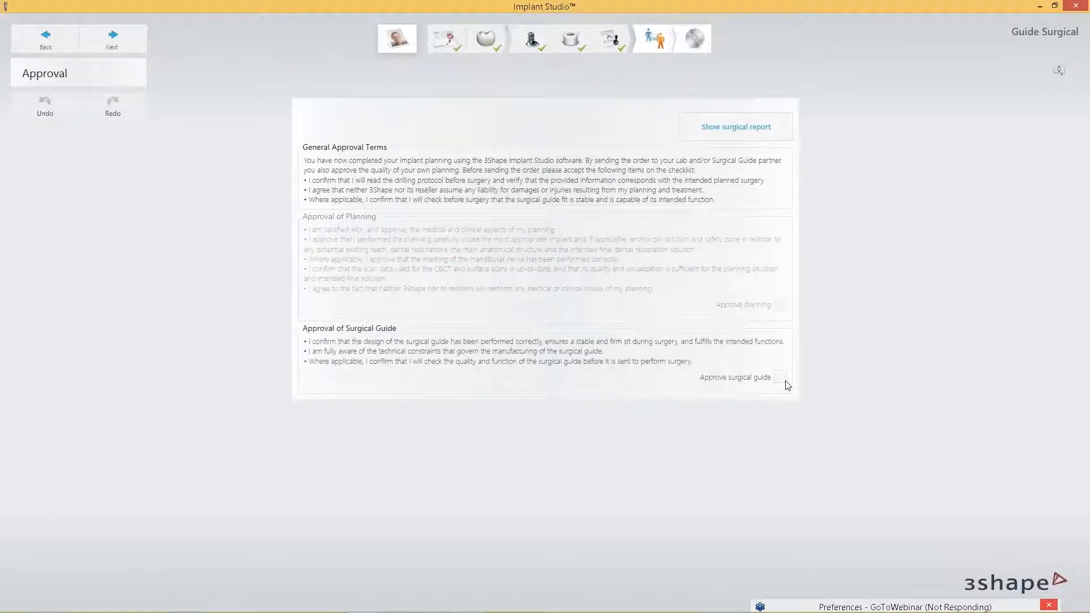
{"action": "left_click", "coordinate": [781, 378]}
{"action": "left_click", "coordinate": [628, 319]}
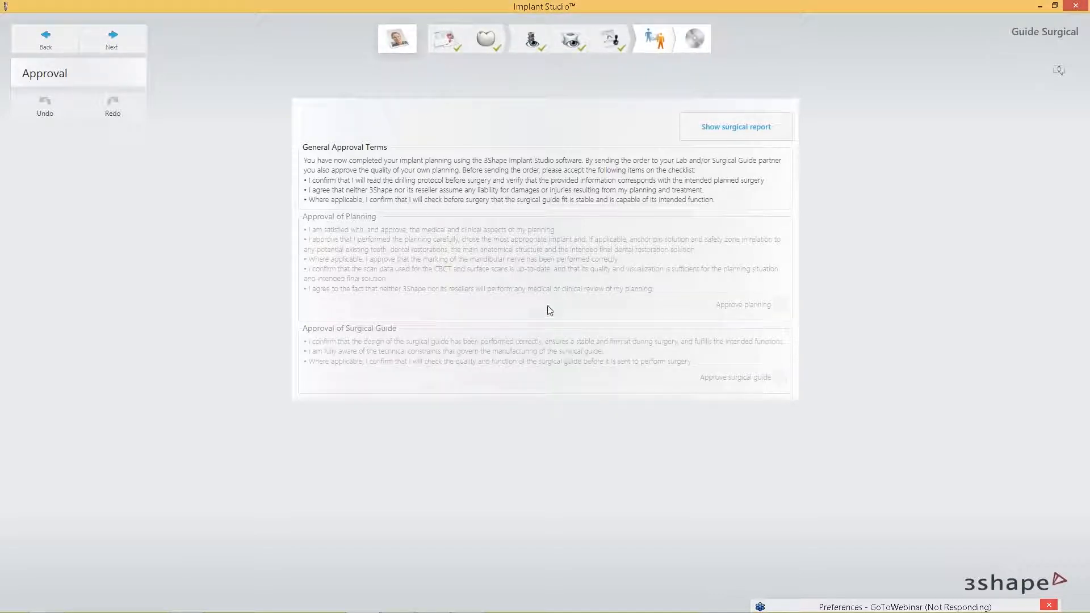
Step: Proceed to the order summary, view the guide on the lower jaw from above, and send the case
{"action": "left_click", "coordinate": [98, 38]}
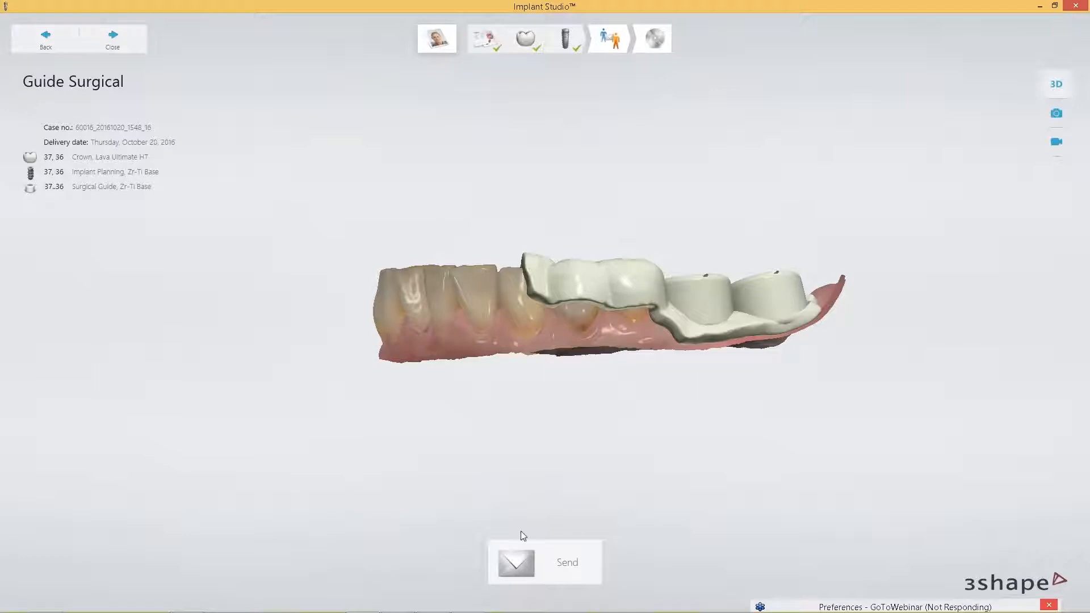
{"action": "left_click", "coordinate": [623, 40]}
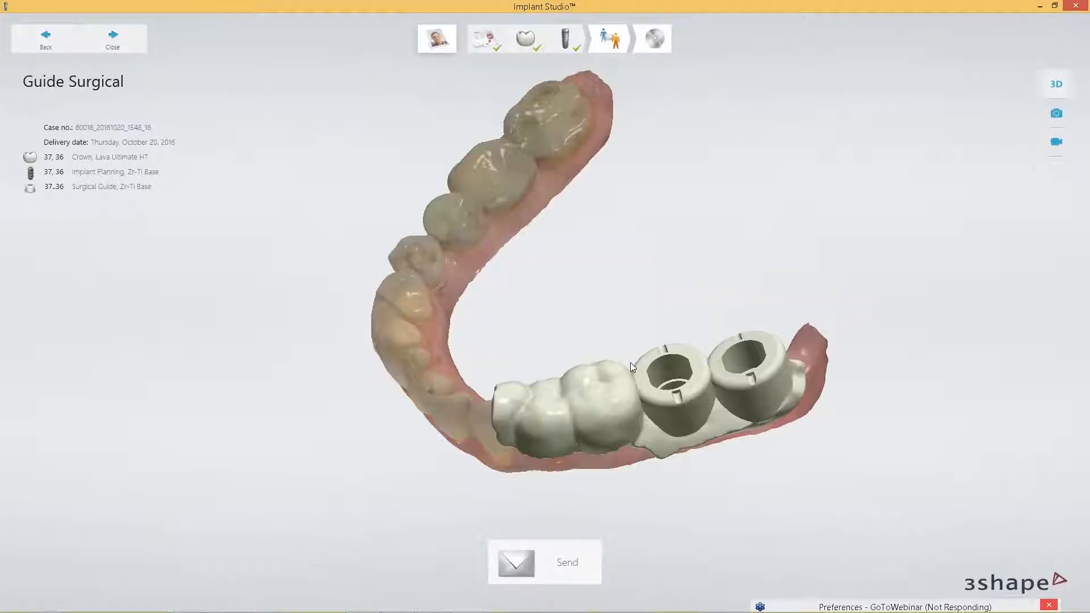
{"action": "left_click", "coordinate": [514, 567]}
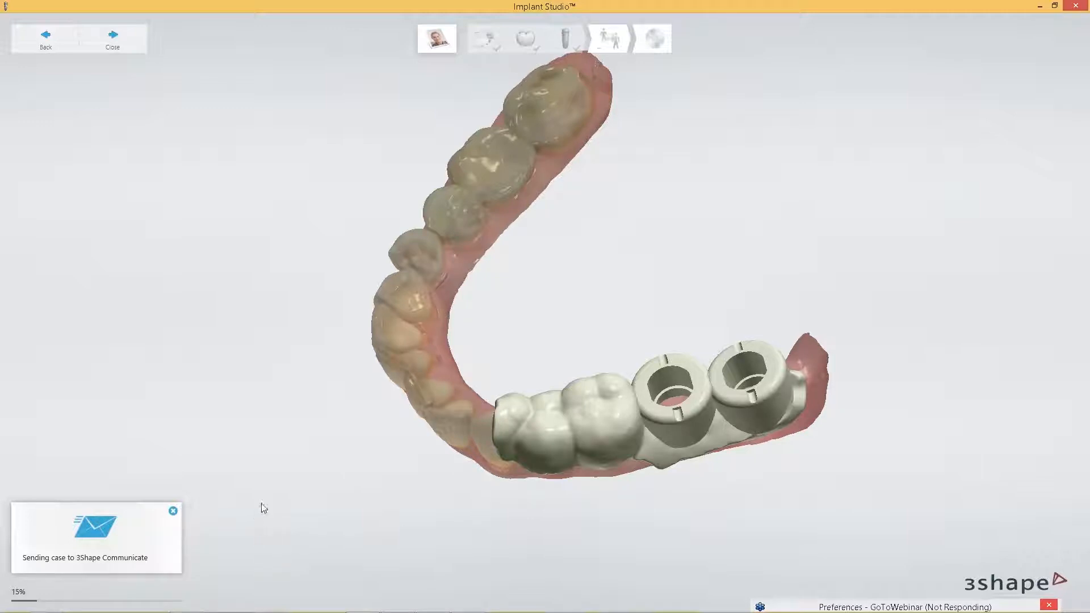
Step: Minimize Implant Studio, open the desktop's Implant Studio Manufacturing folder, and examine the output files in its case subfolder
{"action": "left_click", "coordinate": [1039, 7]}
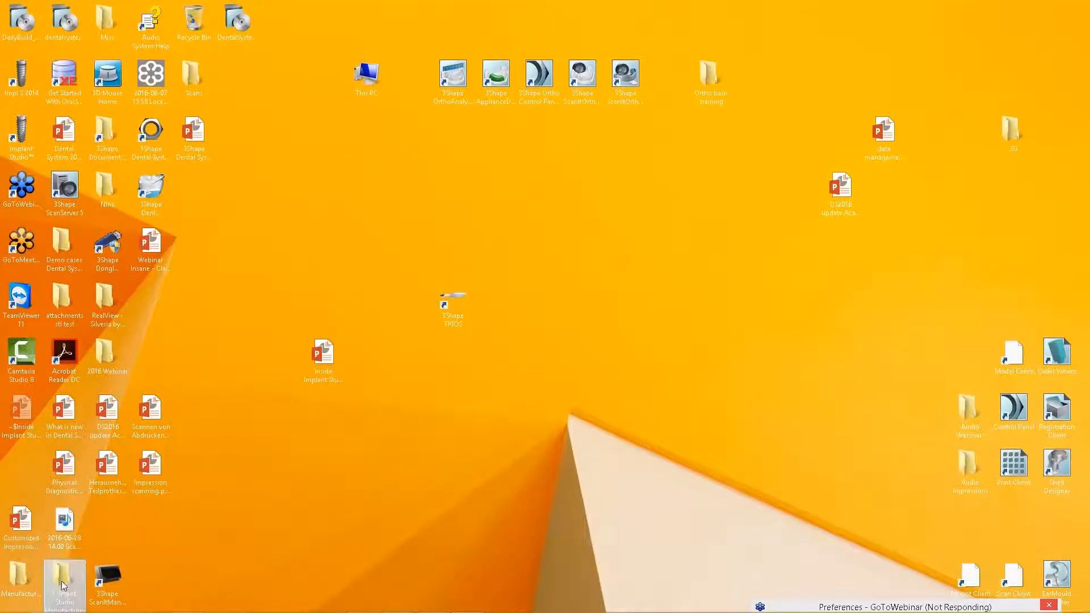
{"action": "left_click_drag", "start_coordinate": [64, 579], "coordinate": [151, 286]}
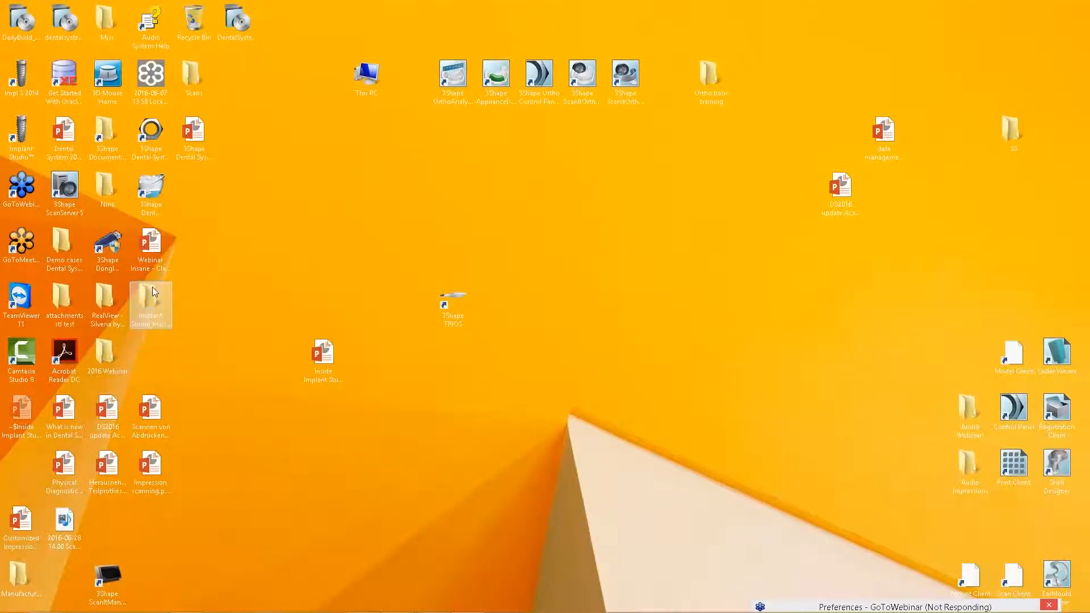
{"action": "double_click", "coordinate": [152, 287]}
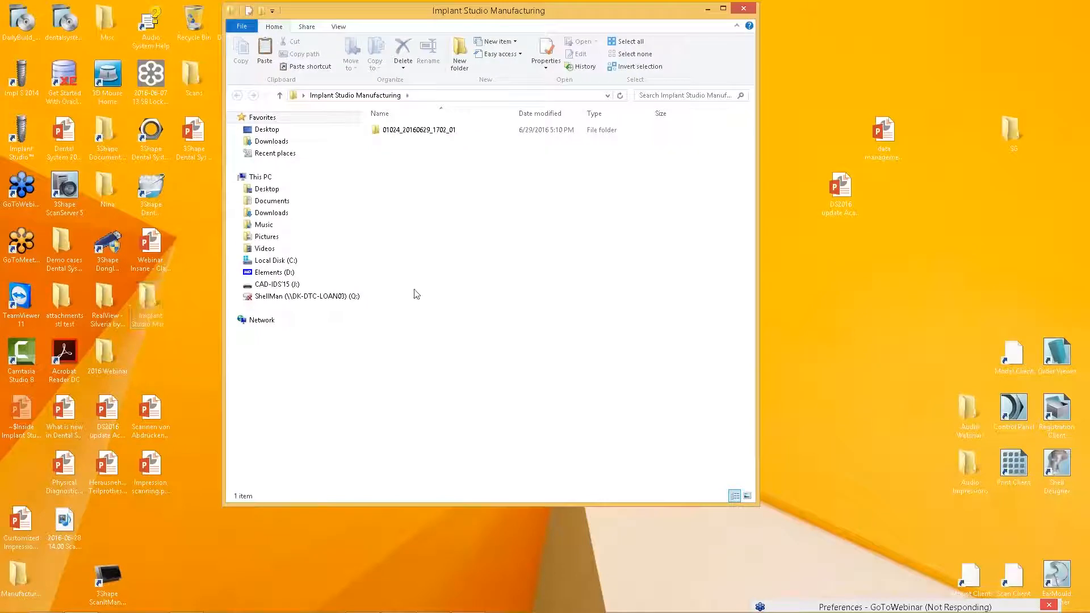
{"action": "double_click", "coordinate": [406, 130]}
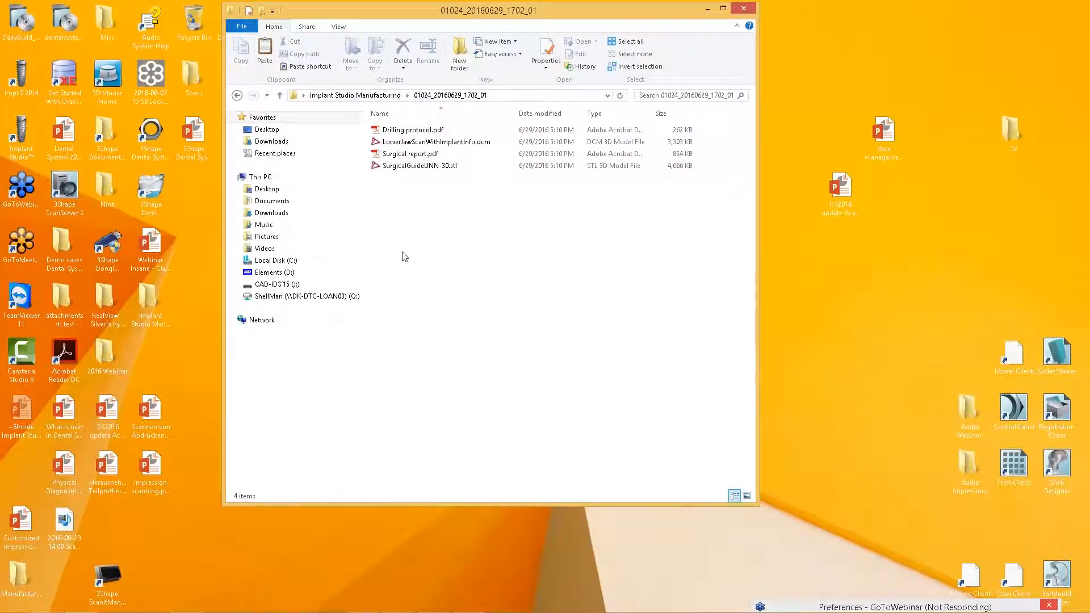
{"action": "left_click", "coordinate": [417, 142]}
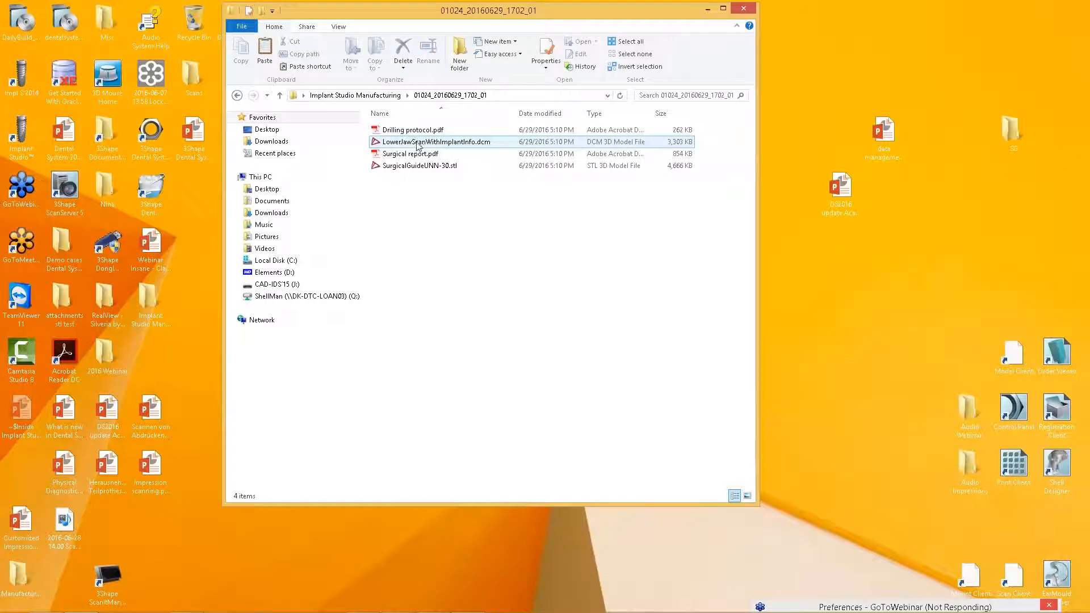
{"action": "left_click", "coordinate": [434, 167]}
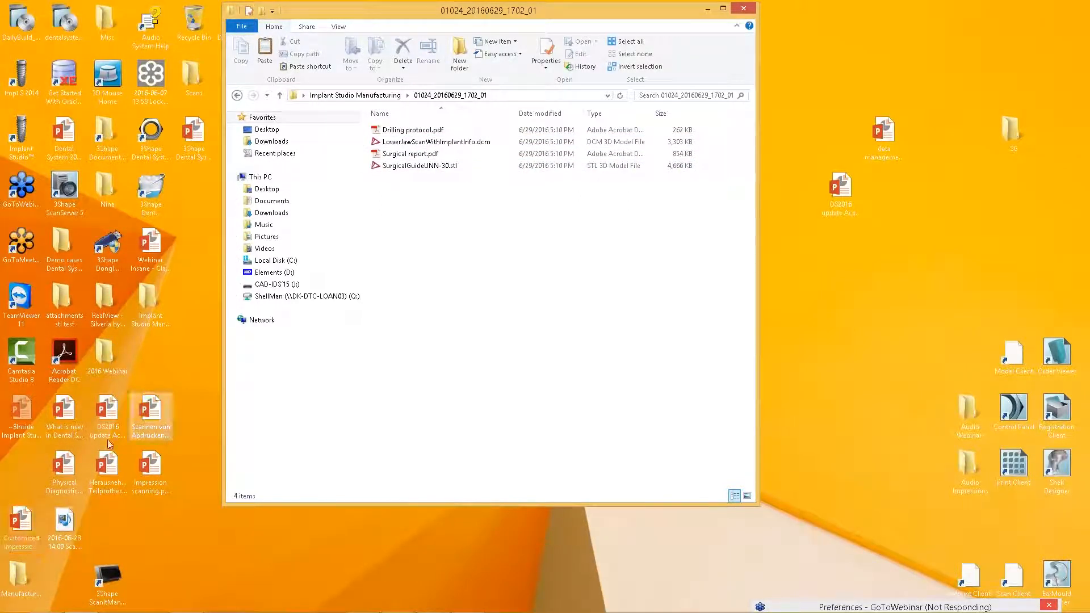
Step: Open the first case subfolder in the desktop's Manufacturing folder and check the case's sending progress in Implant Studio
{"action": "double_click", "coordinate": [21, 579]}
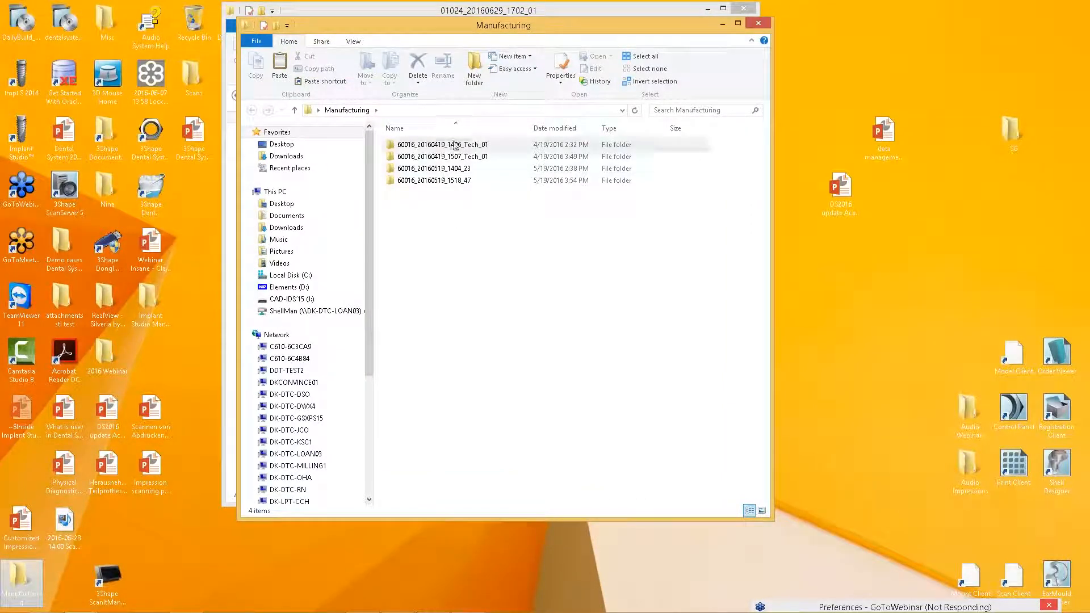
{"action": "double_click", "coordinate": [438, 145]}
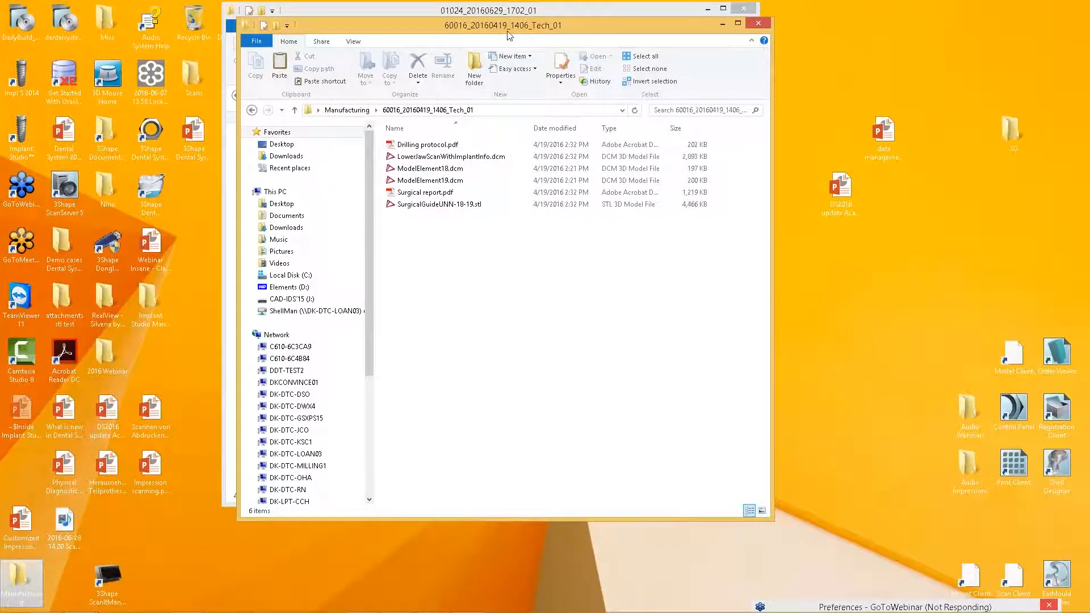
{"action": "left_click", "coordinate": [363, 602]}
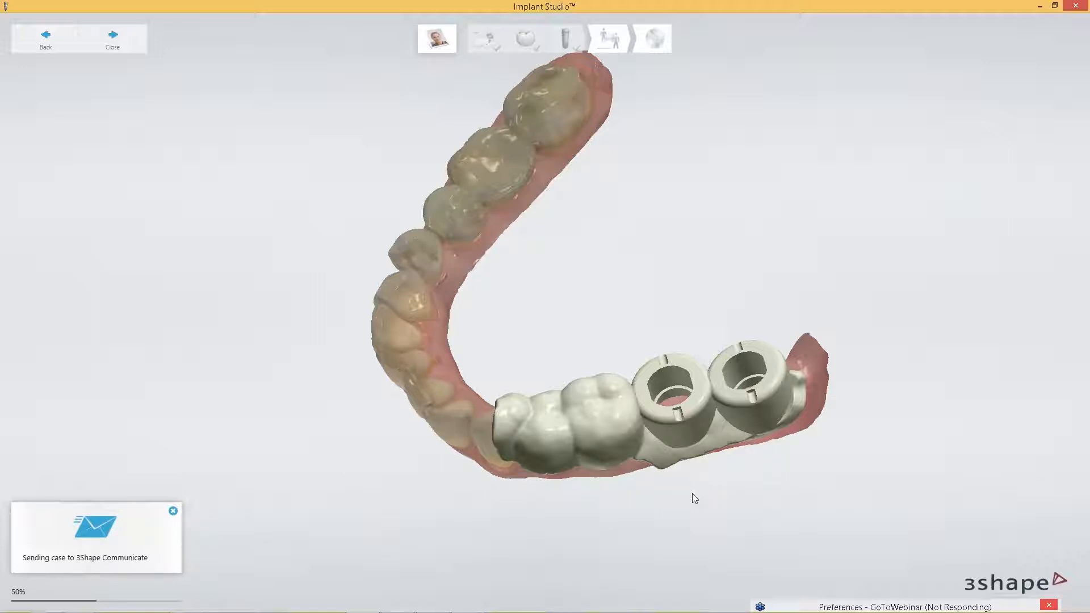
{"action": "left_click", "coordinate": [1040, 7]}
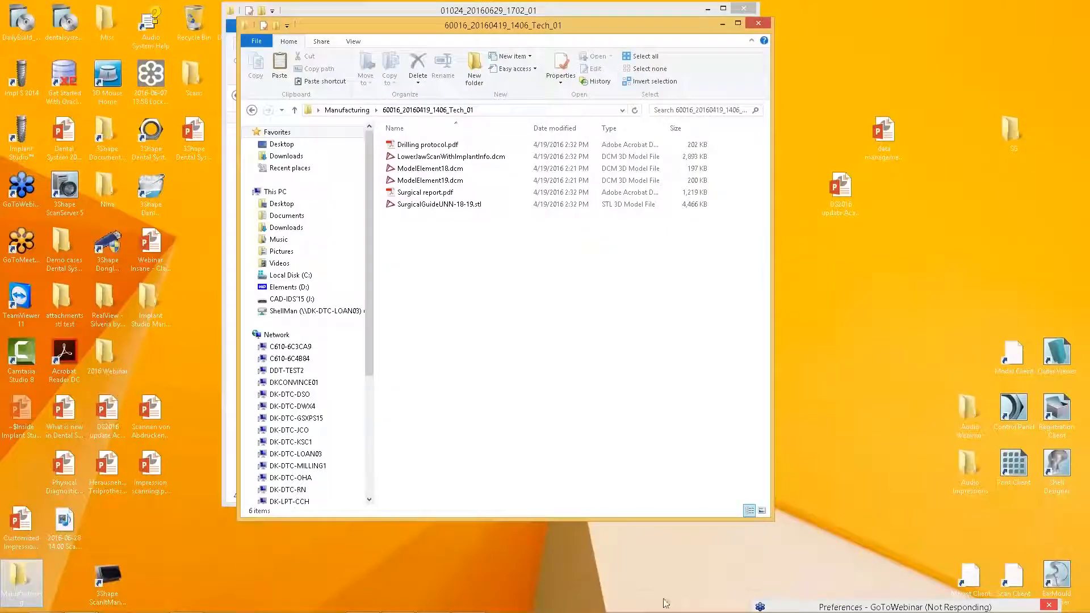
Step: Switch to 3Shape Dental Manager, check the TRIOS Inbox for incoming orders, and return to the order list
{"action": "mouse_move", "coordinate": [618, 610]}
{"action": "left_click", "coordinate": [433, 602]}
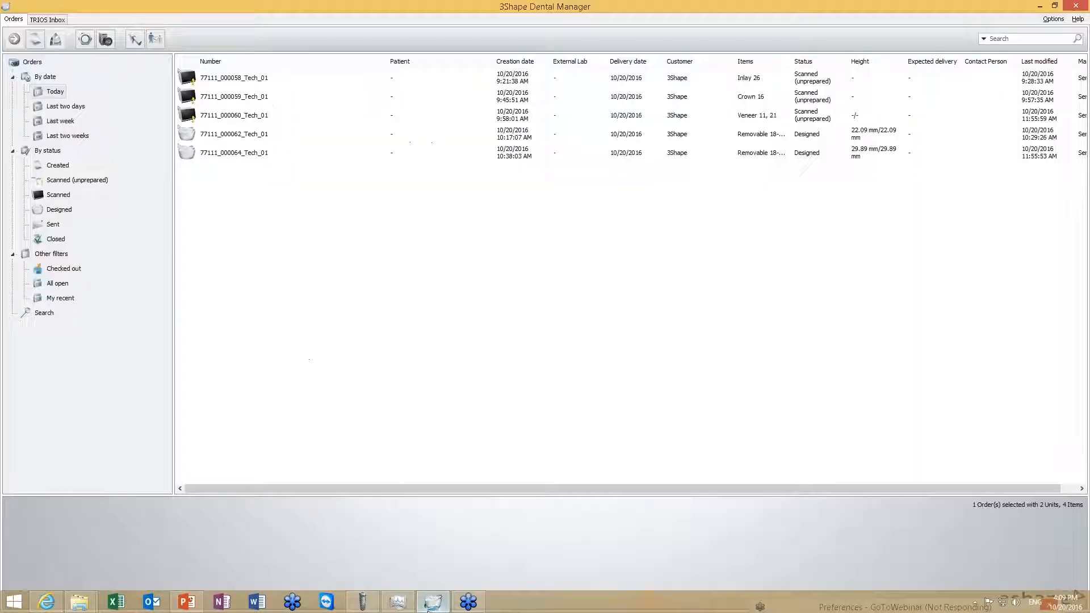
{"action": "left_click", "coordinate": [42, 21]}
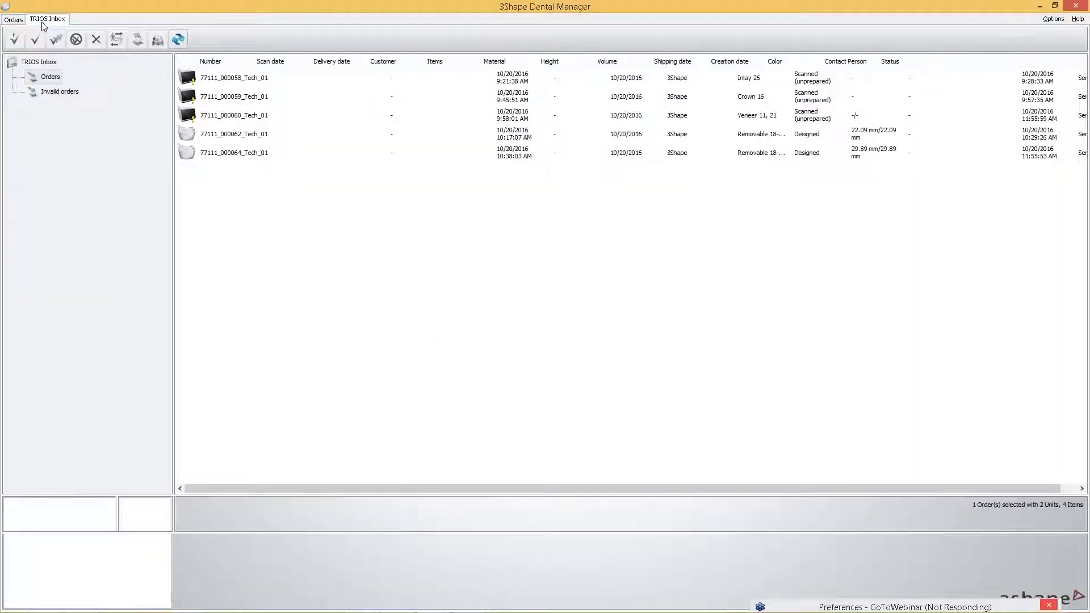
{"action": "left_click", "coordinate": [637, 362]}
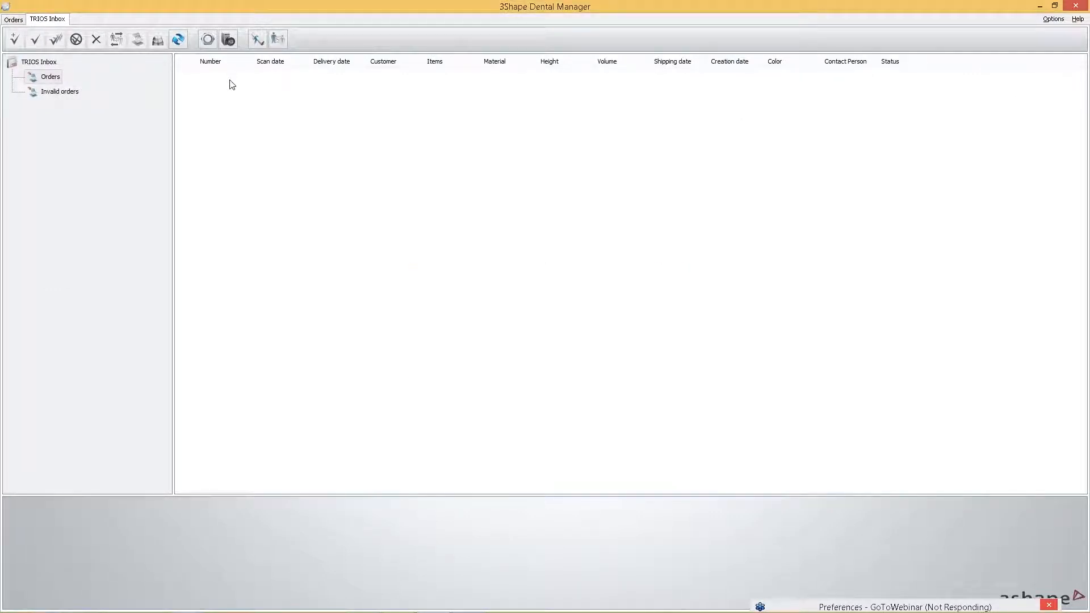
{"action": "left_click", "coordinate": [14, 19]}
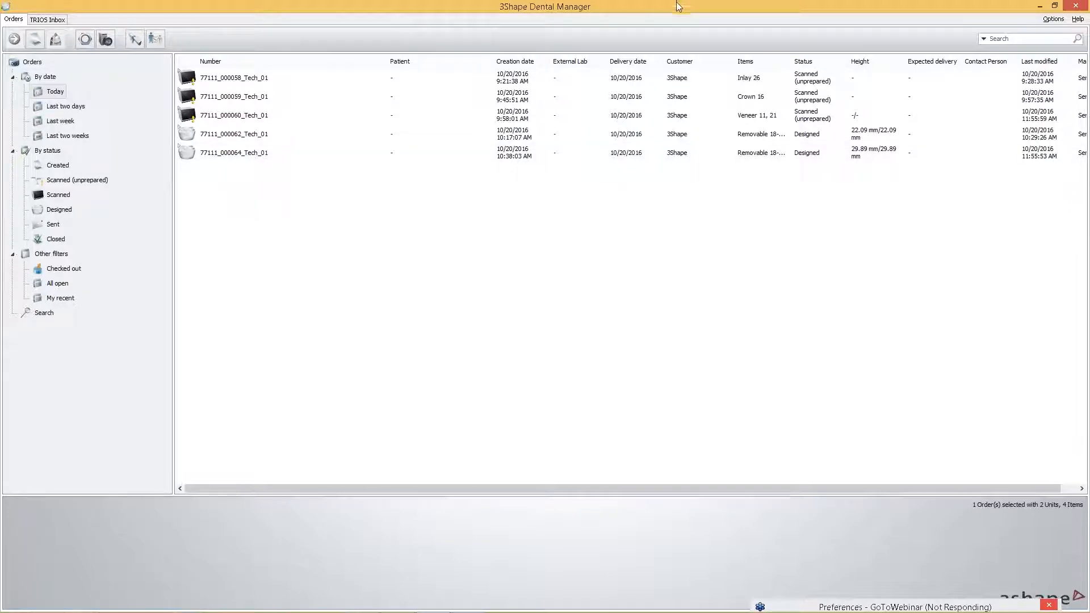
Step: Restore the Dental Manager window to a smaller size and place it below the case folder's file list
{"action": "left_click_drag", "start_coordinate": [676, 2], "coordinate": [724, 142]}
{"action": "mouse_move", "coordinate": [152, 609]}
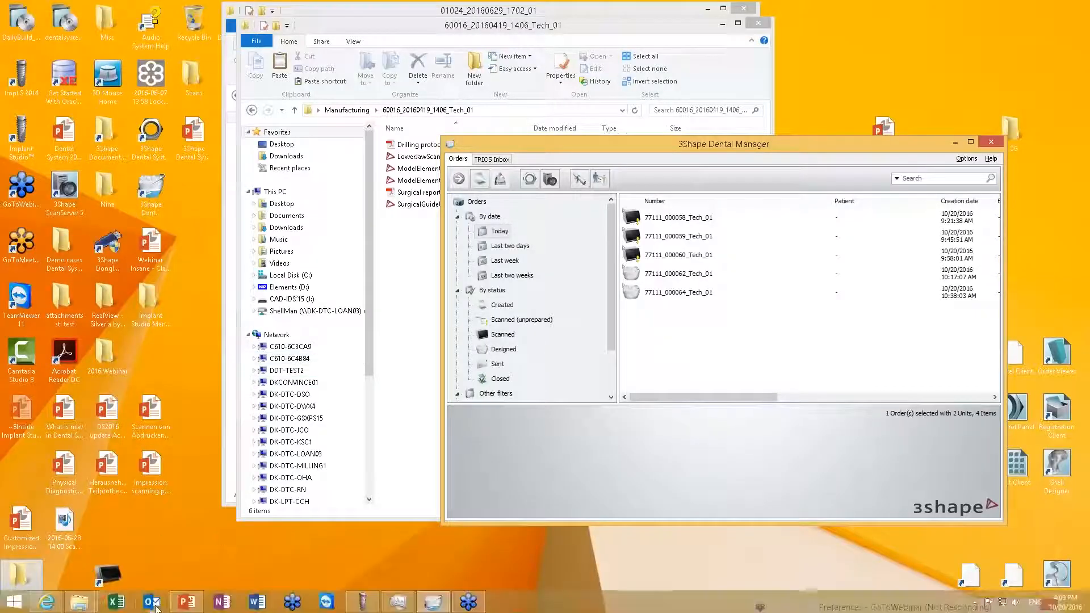
{"action": "left_click", "coordinate": [362, 600]}
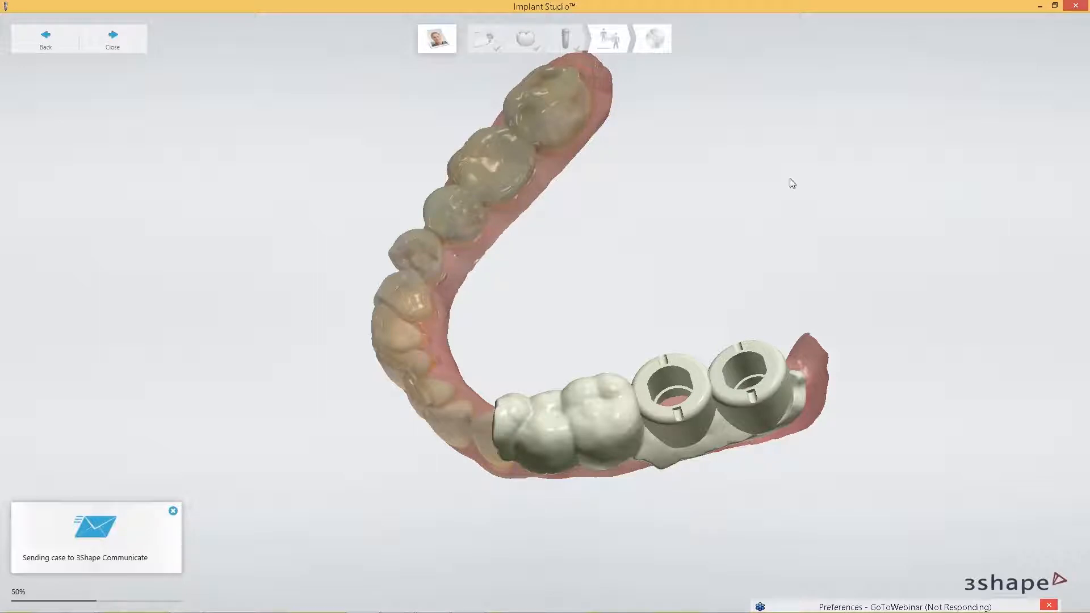
{"action": "left_click", "coordinate": [1045, 5]}
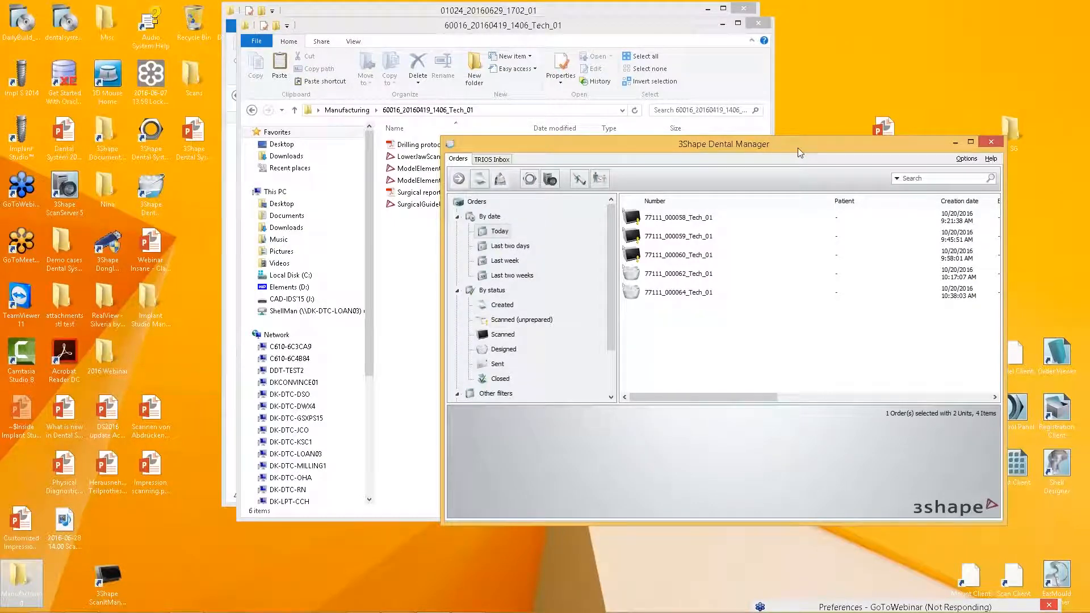
{"action": "left_click_drag", "start_coordinate": [807, 147], "coordinate": [616, 88]}
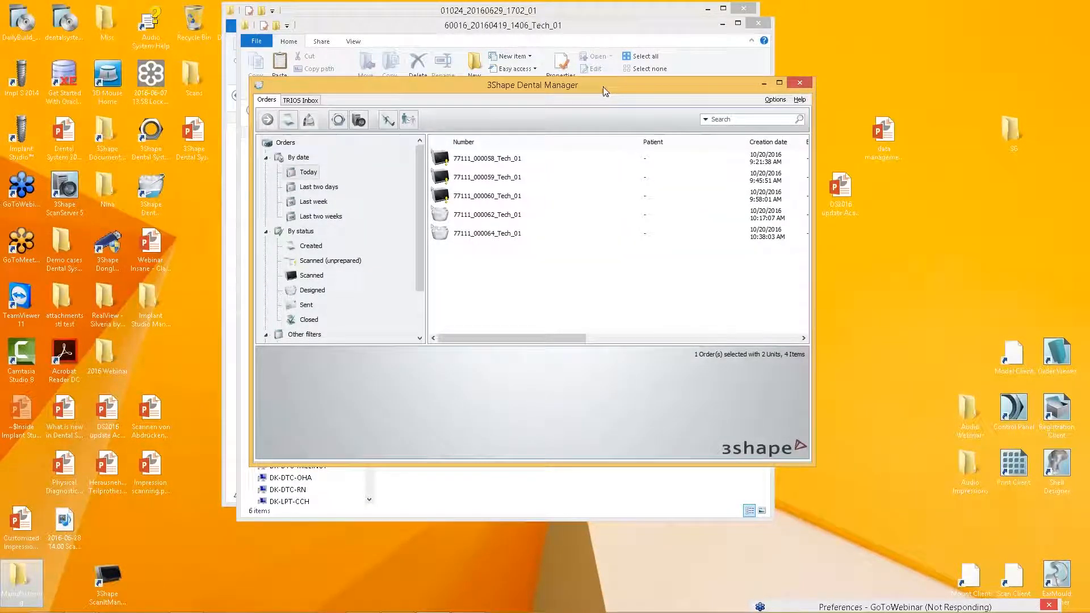
{"action": "left_click_drag", "start_coordinate": [604, 87], "coordinate": [624, 265]}
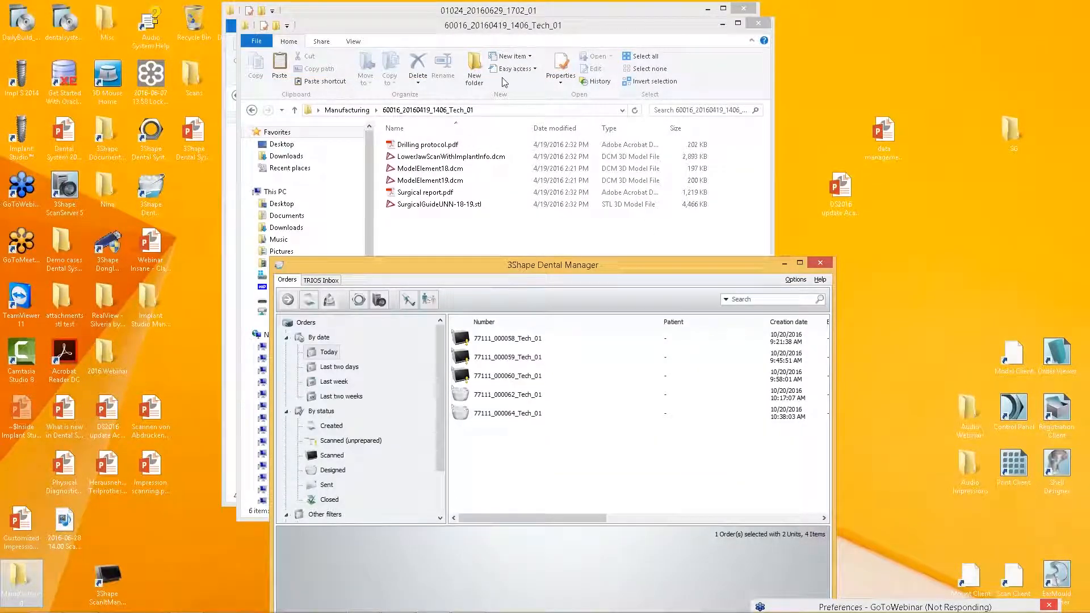
Step: Open LowerJawScanWithImplantInfo.dcm from the Manufacturing case folder in a maximized 3Shape 3D Viewer window
{"action": "left_click", "coordinate": [518, 27]}
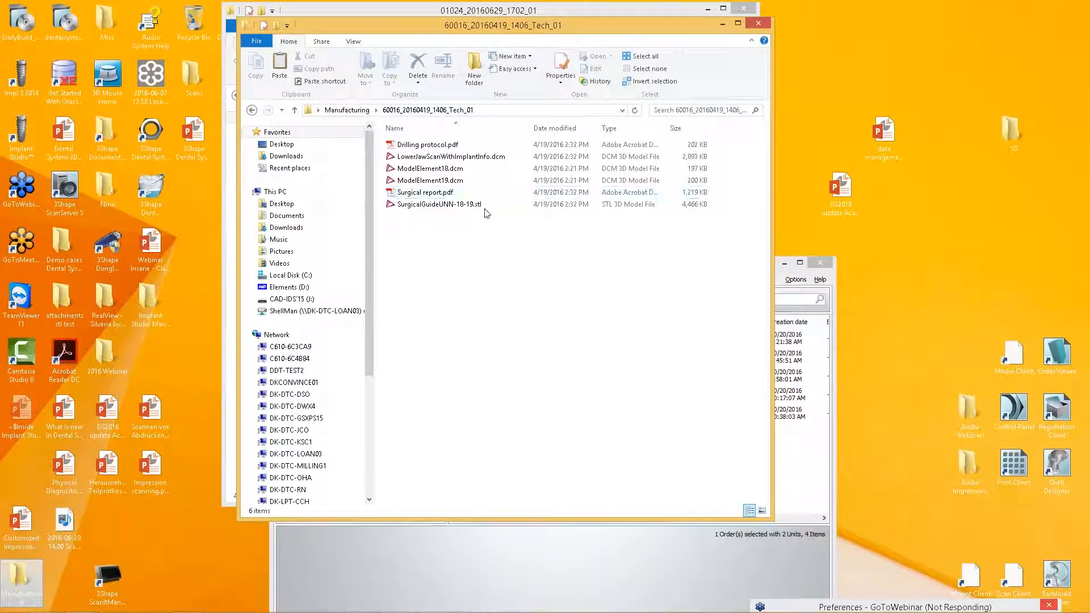
{"action": "double_click", "coordinate": [416, 157]}
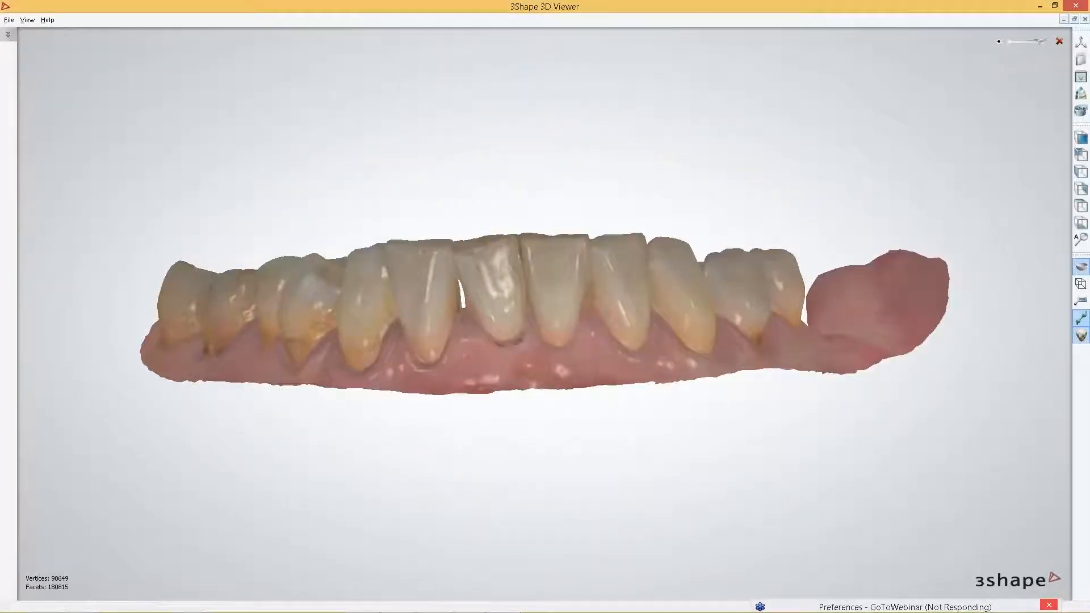
{"action": "right_click_drag", "start_coordinate": [718, 256], "coordinate": [635, 256]}
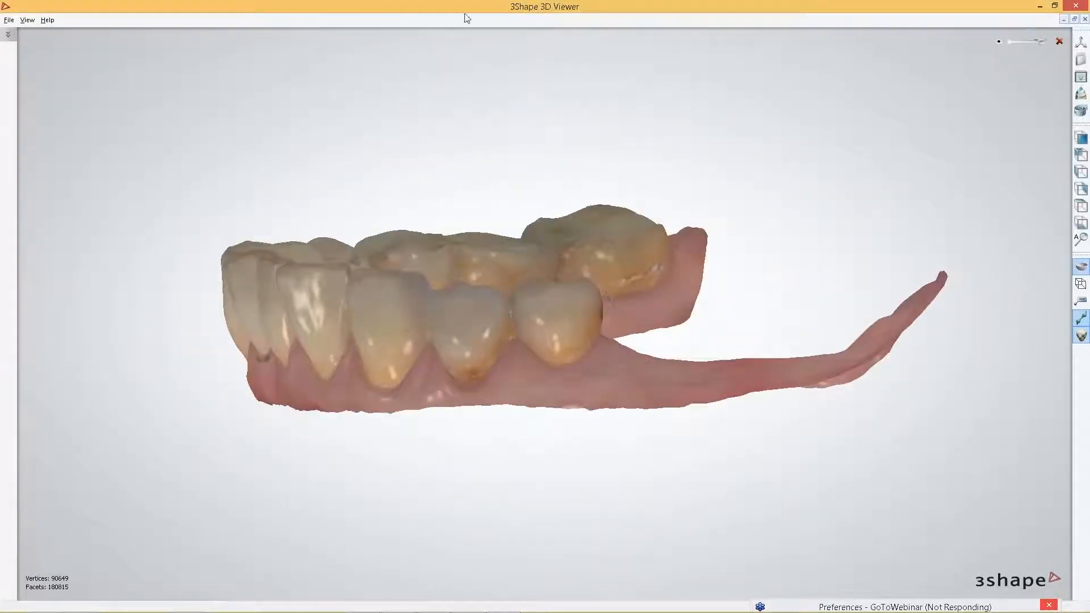
{"action": "left_click_drag", "start_coordinate": [465, 8], "coordinate": [458, 178]}
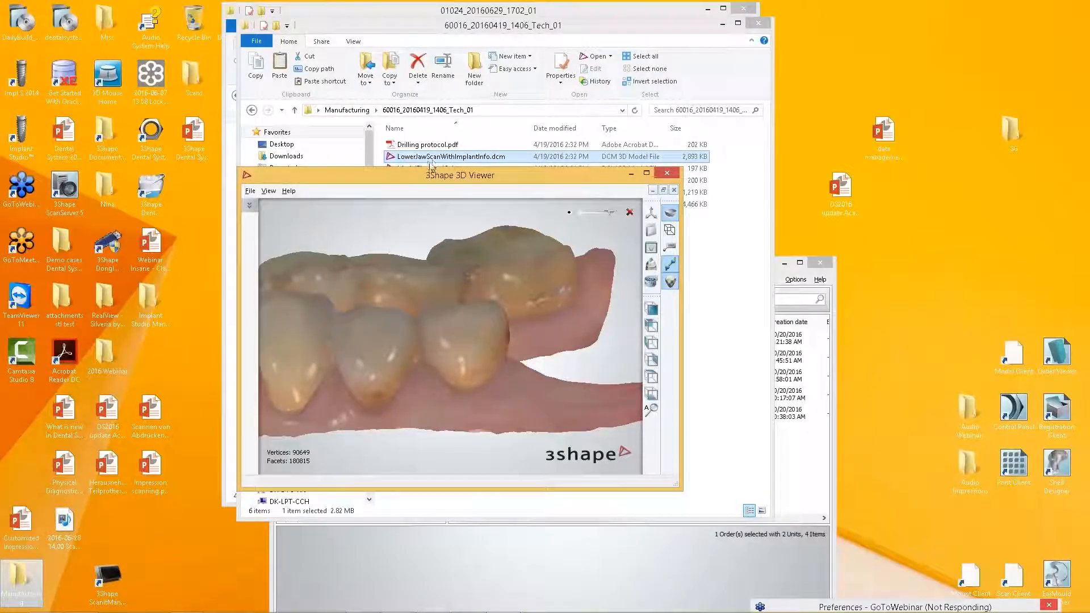
{"action": "left_click", "coordinate": [647, 173]}
Step: Display the coordinate systems on the lower-jaw scan and examine the implant positions from the side, below and above
{"action": "right_click_drag", "start_coordinate": [824, 339], "coordinate": [968, 335]}
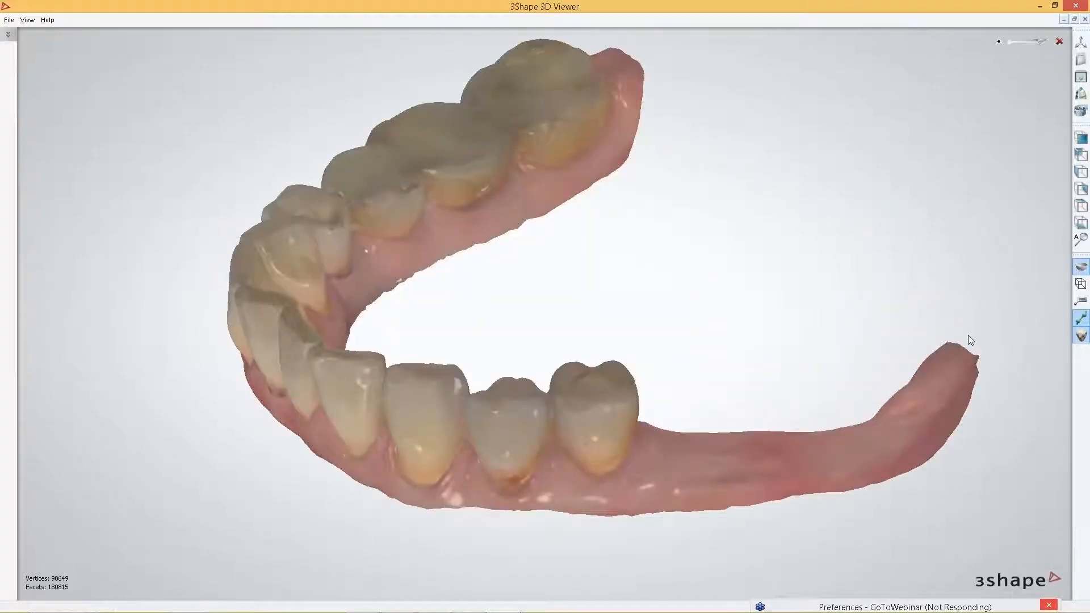
{"action": "right_click_drag", "start_coordinate": [854, 439], "coordinate": [744, 388]}
{"action": "left_click", "coordinate": [1081, 301]}
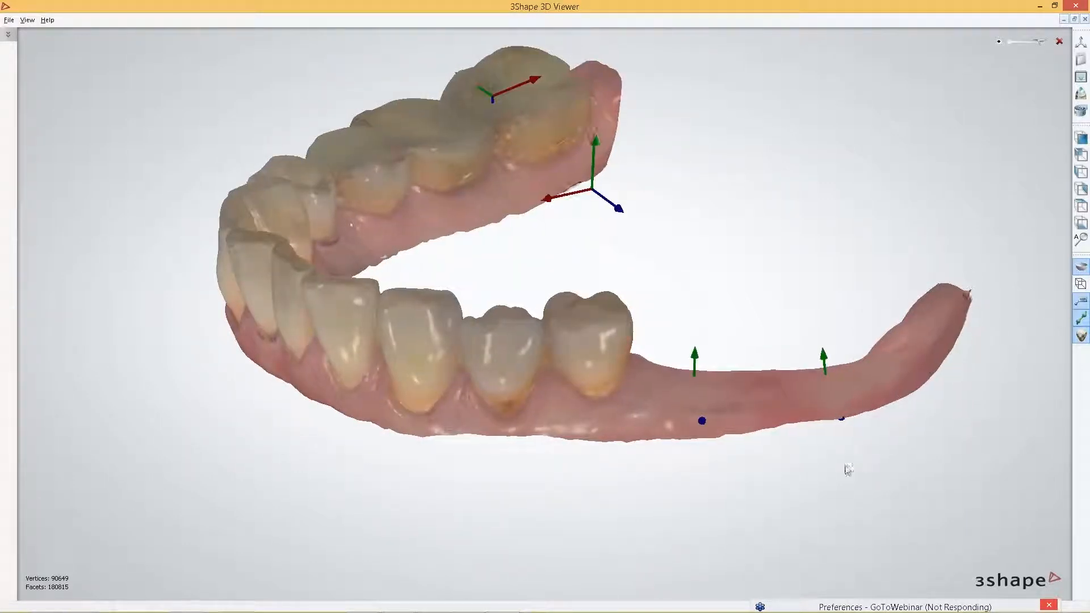
{"action": "right_click_drag", "start_coordinate": [791, 438], "coordinate": [830, 454]}
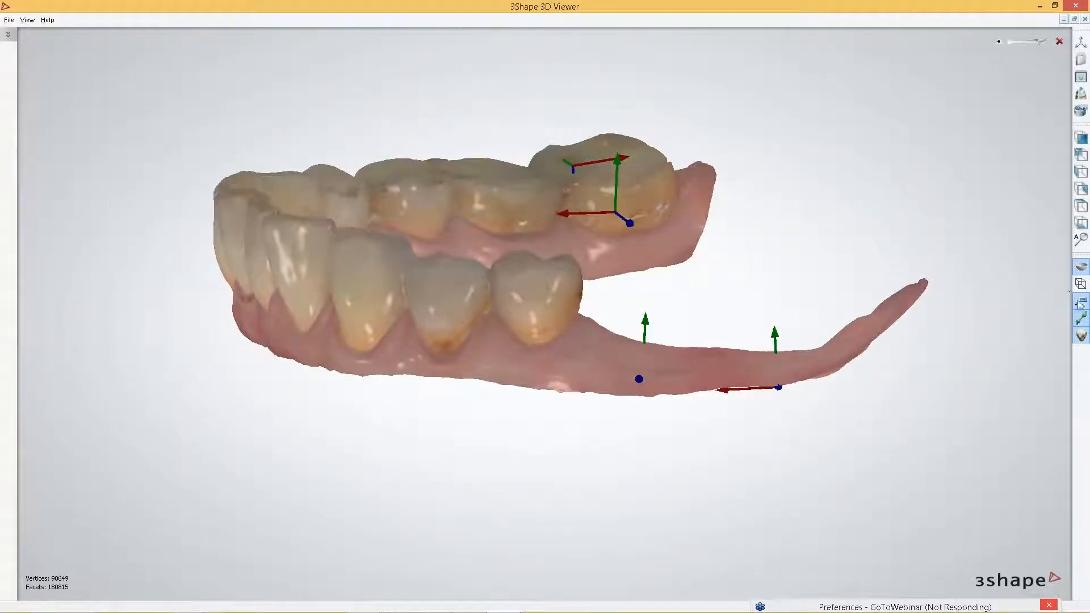
{"action": "right_click_drag", "start_coordinate": [883, 374], "coordinate": [804, 317]}
{"action": "right_click_drag", "start_coordinate": [675, 302], "coordinate": [661, 243]}
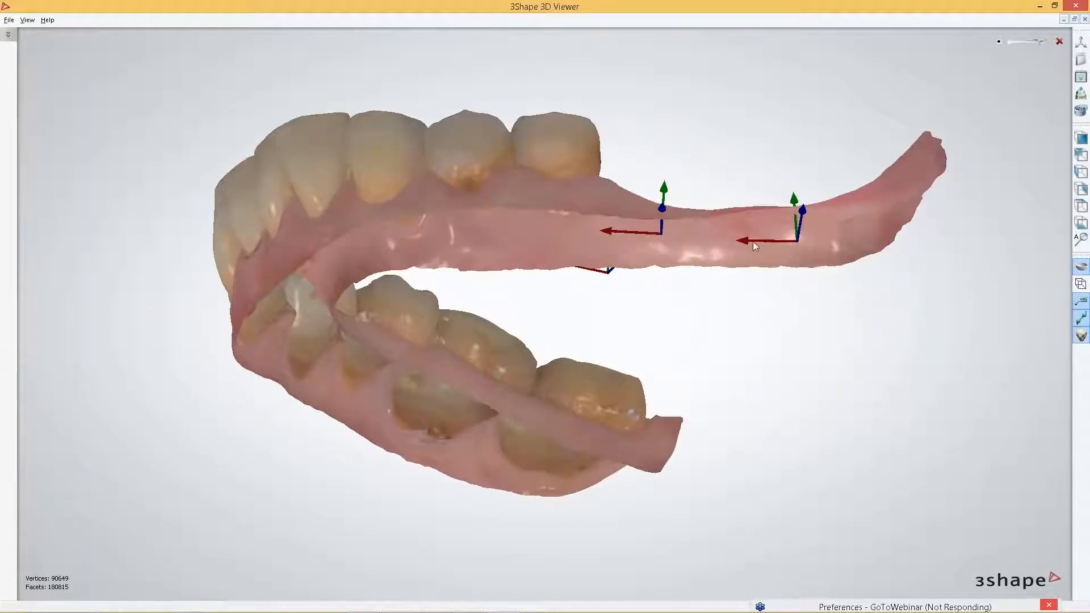
{"action": "right_click_drag", "start_coordinate": [586, 219], "coordinate": [699, 515]}
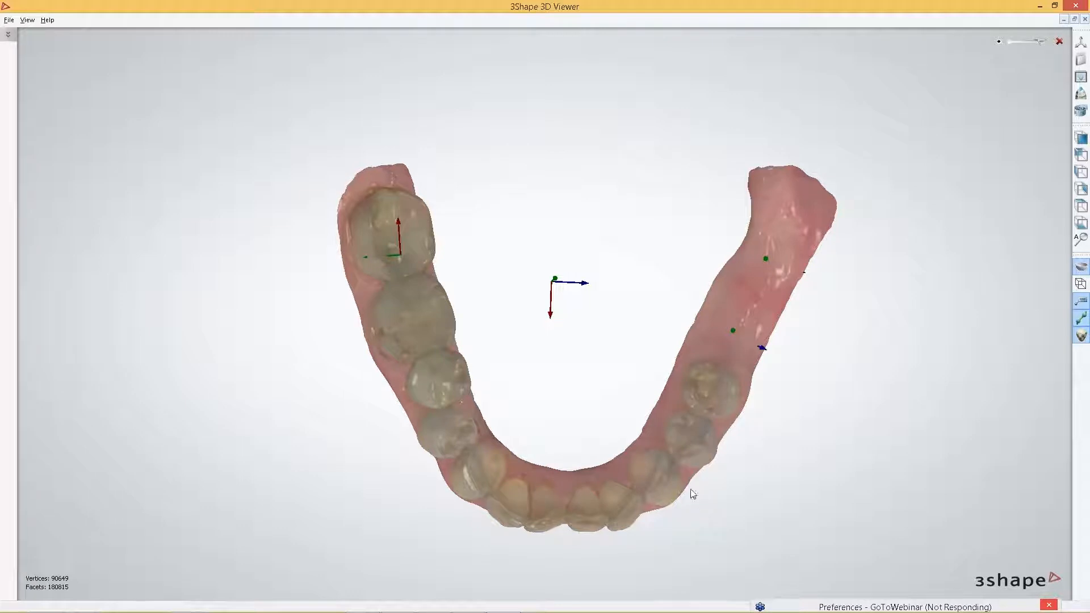
{"action": "mouse_move", "coordinate": [665, 461]}
{"action": "right_mouse_down"}
{"action": "mouse_move", "coordinate": [685, 462]}
{"action": "mouse_move", "coordinate": [645, 432]}
{"action": "mouse_move", "coordinate": [674, 472]}
{"action": "right_mouse_up"}
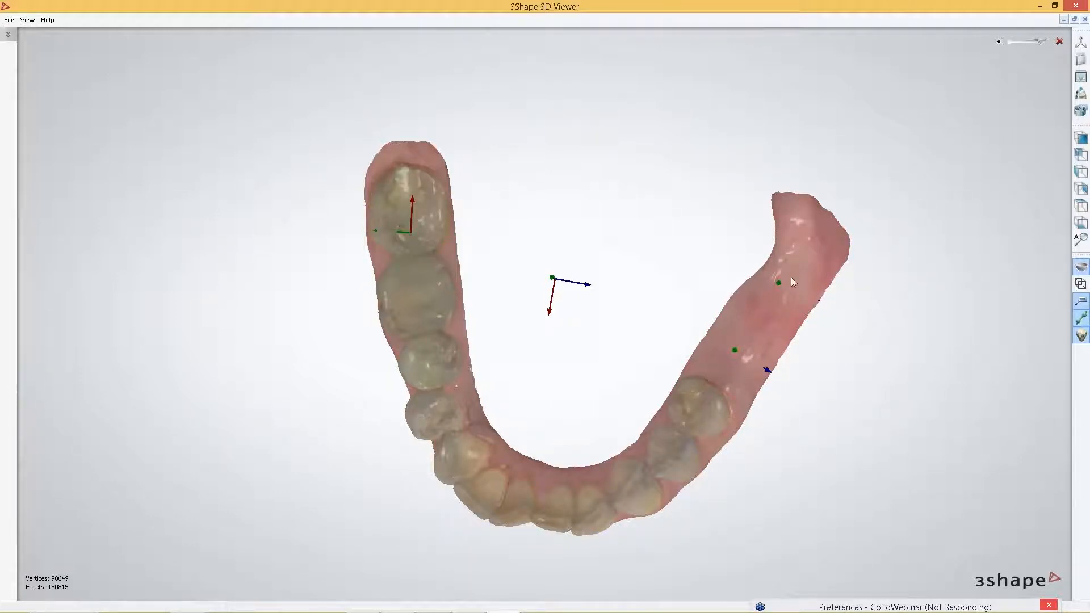
Step: Close the 3D Viewer showing the lower-jaw scan and switch to Implant Studio
{"action": "left_click_drag", "start_coordinate": [804, 9], "coordinate": [756, 128]}
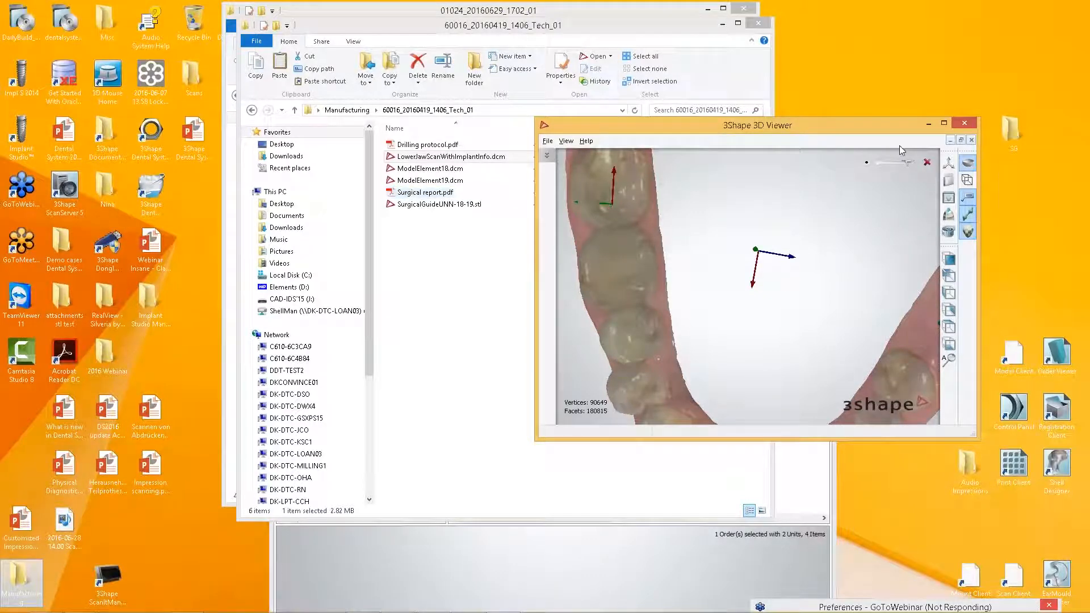
{"action": "left_click", "coordinate": [964, 123]}
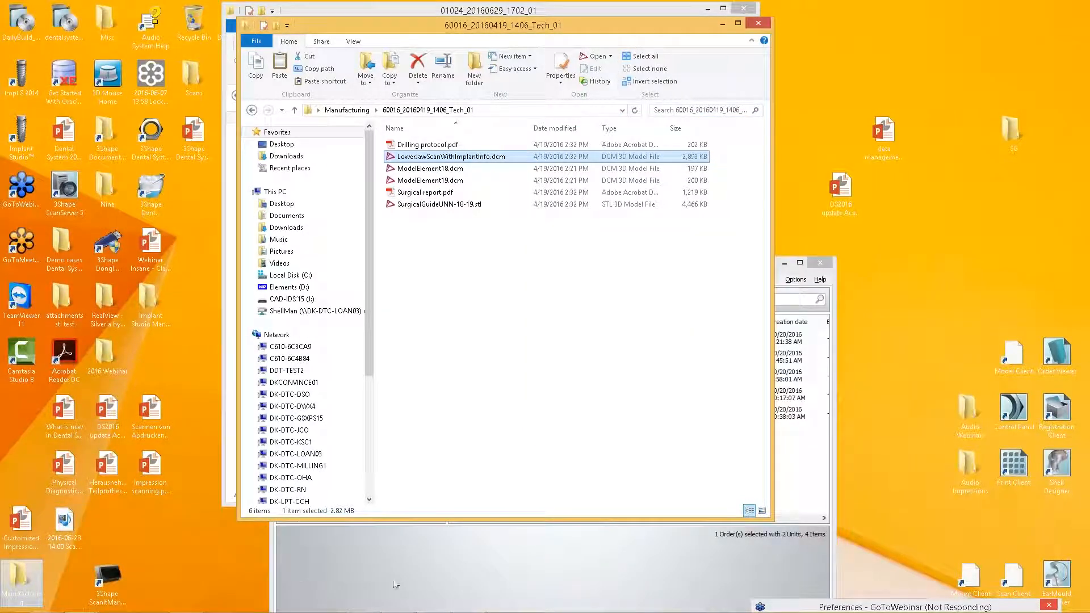
{"action": "mouse_move", "coordinate": [217, 609]}
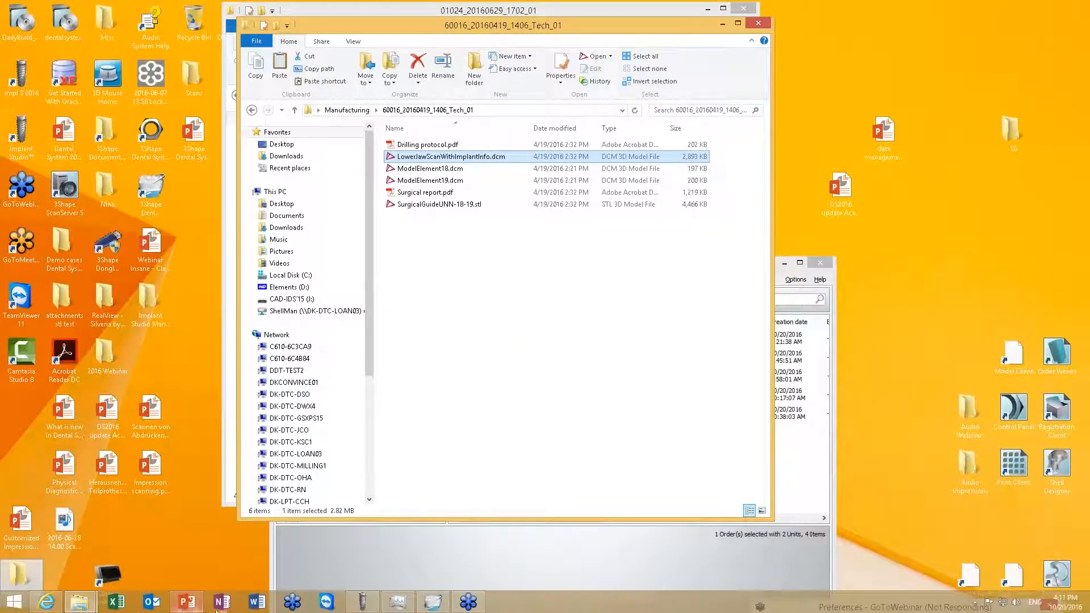
{"action": "left_click", "coordinate": [362, 602]}
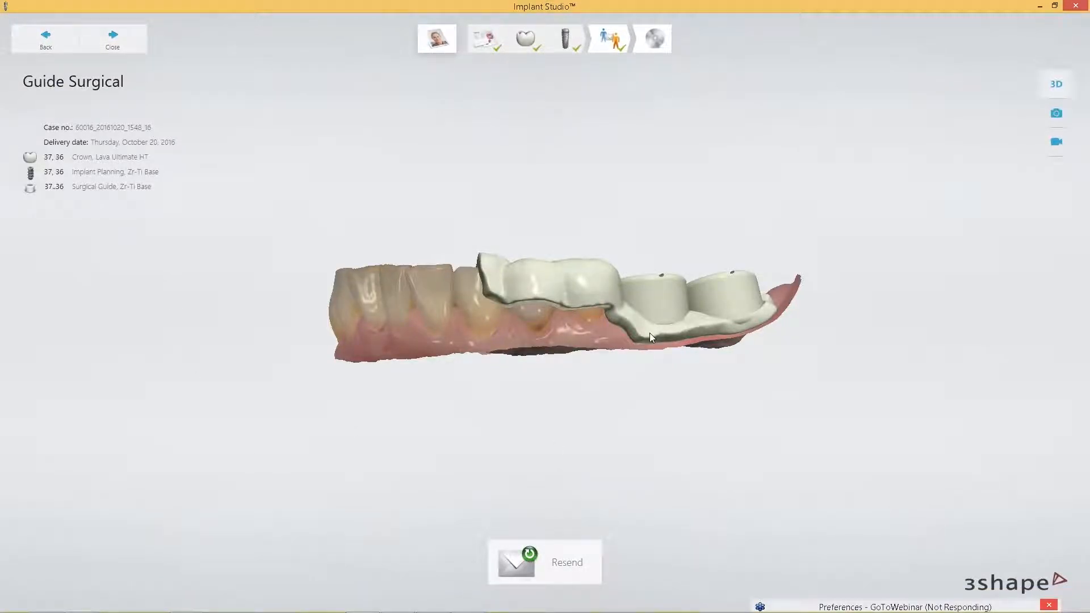
Step: Save the approved implant planning and surgical guide for manufacturing and open the case's output folder
{"action": "right_click_drag", "start_coordinate": [649, 333], "coordinate": [562, 531]}
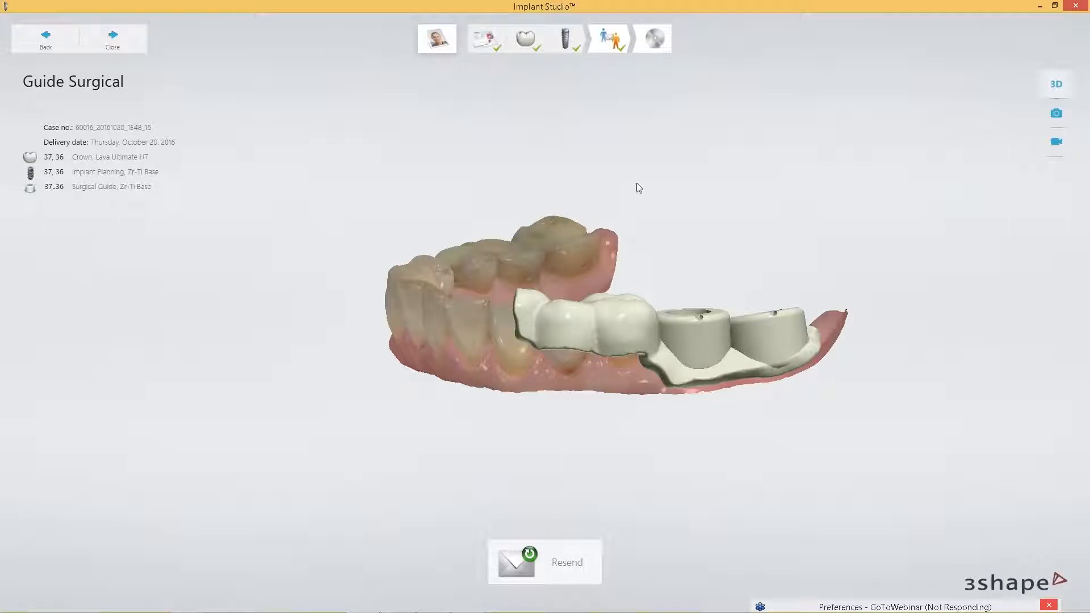
{"action": "left_click", "coordinate": [660, 40]}
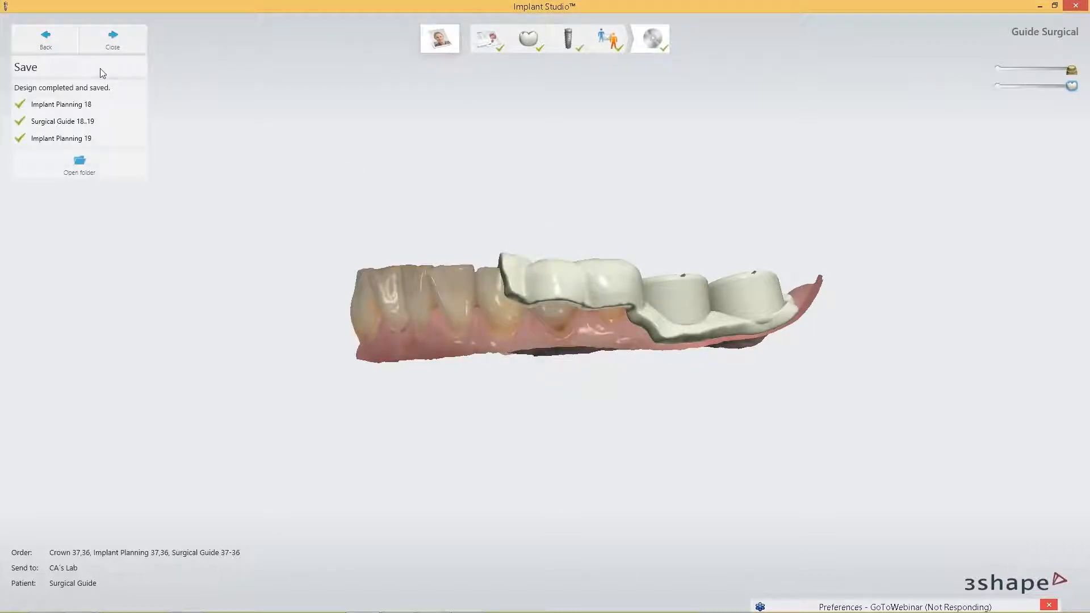
{"action": "left_click", "coordinate": [81, 165]}
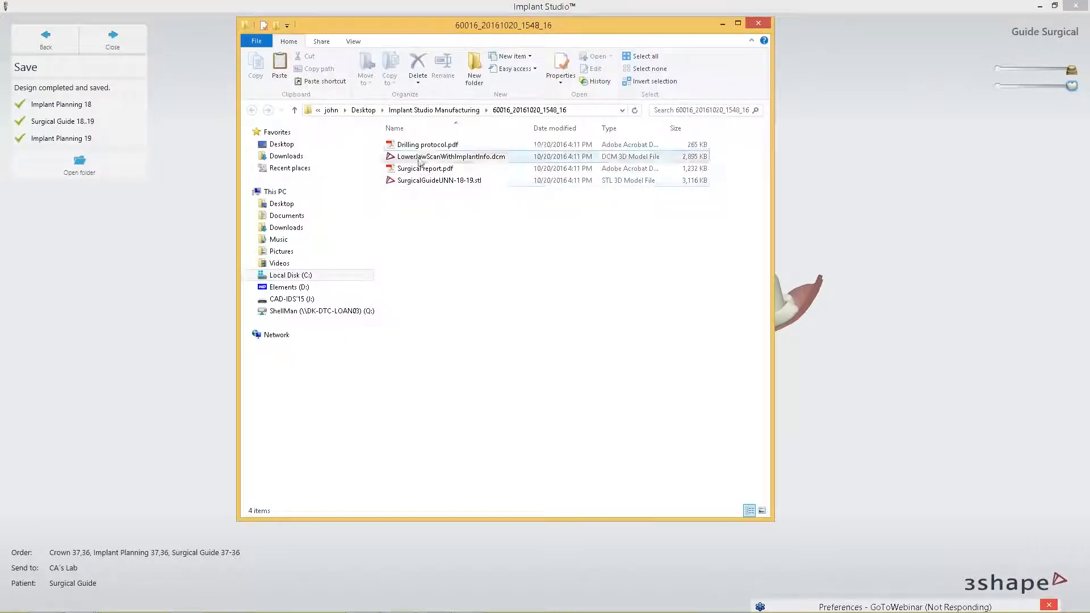
Step: Open the new case's LowerJawScanWithImplantInfo.dcm, display its coordinate systems, examine the implant positions, and restore the viewer to a smaller window
{"action": "left_click", "coordinate": [420, 181]}
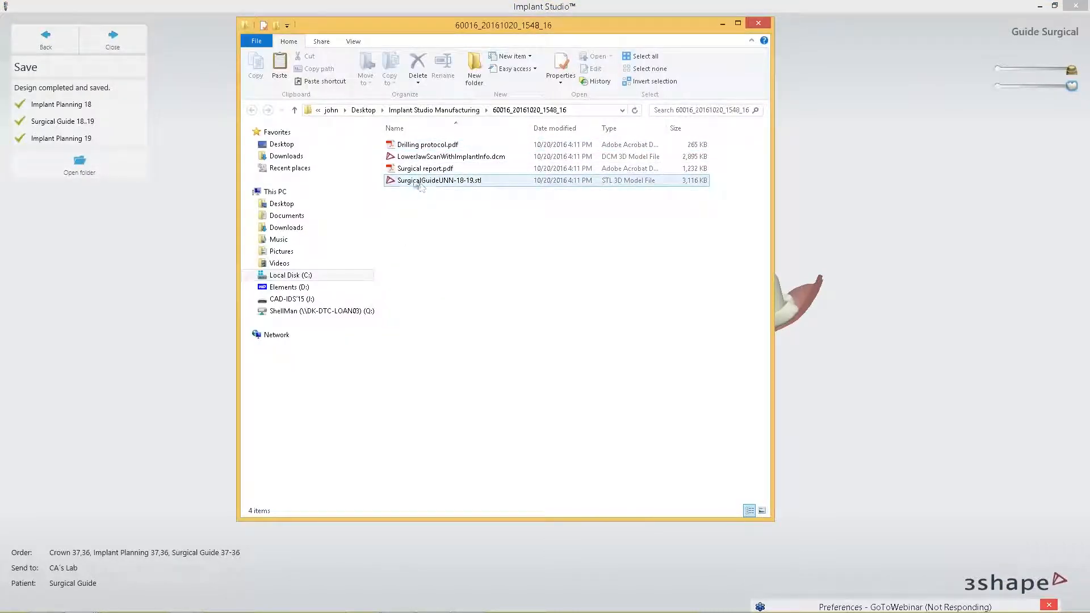
{"action": "left_click", "coordinate": [423, 160]}
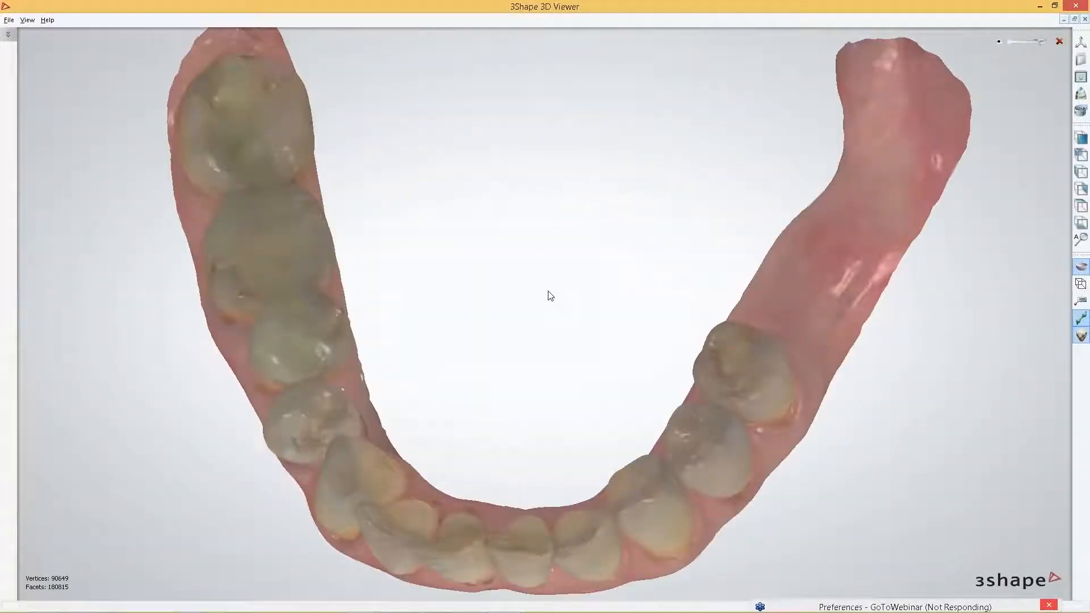
{"action": "right_click_drag", "start_coordinate": [550, 295], "coordinate": [580, 182]}
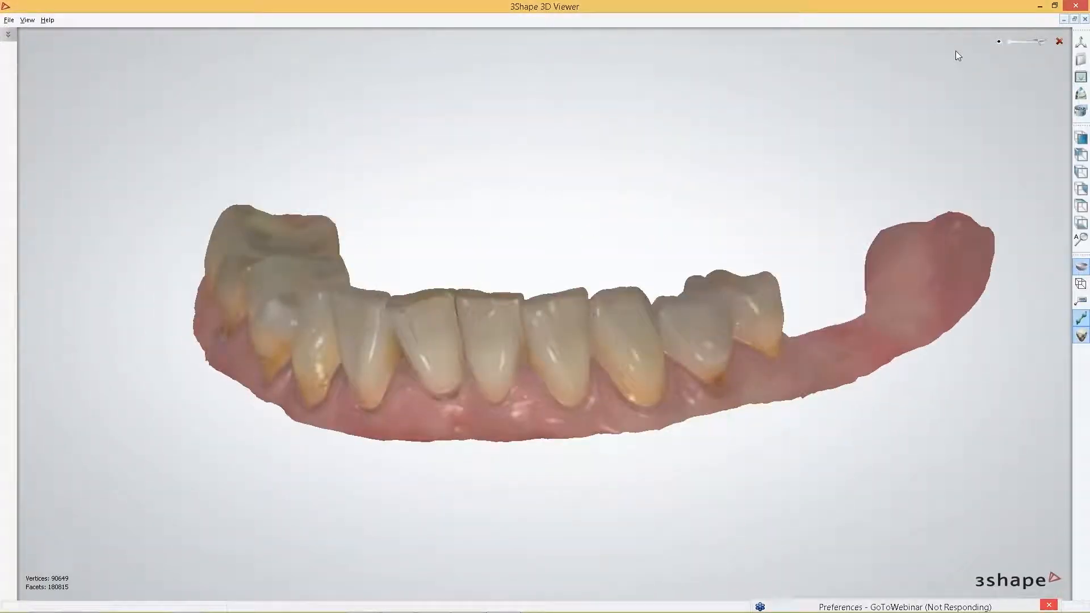
{"action": "left_click", "coordinate": [1084, 299]}
{"action": "right_click_drag", "start_coordinate": [880, 423], "coordinate": [806, 446]}
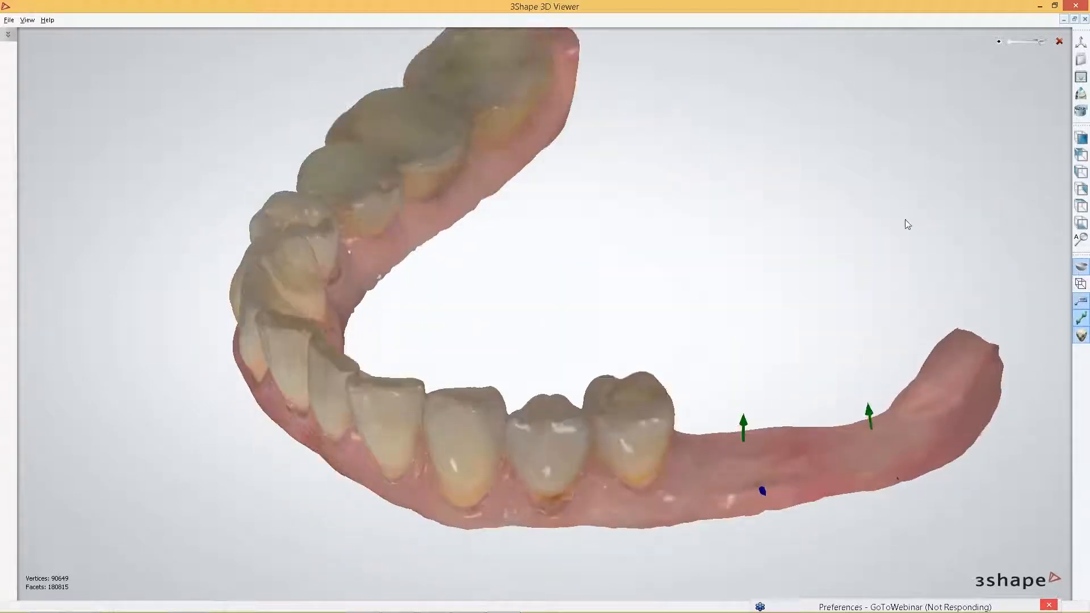
{"action": "left_click_drag", "start_coordinate": [1006, 11], "coordinate": [853, 179]}
Step: Open Surgical report.pdf and review the order details, lower-jaw image and implant information tables for positions 36 and 37
{"action": "left_click", "coordinate": [418, 170]}
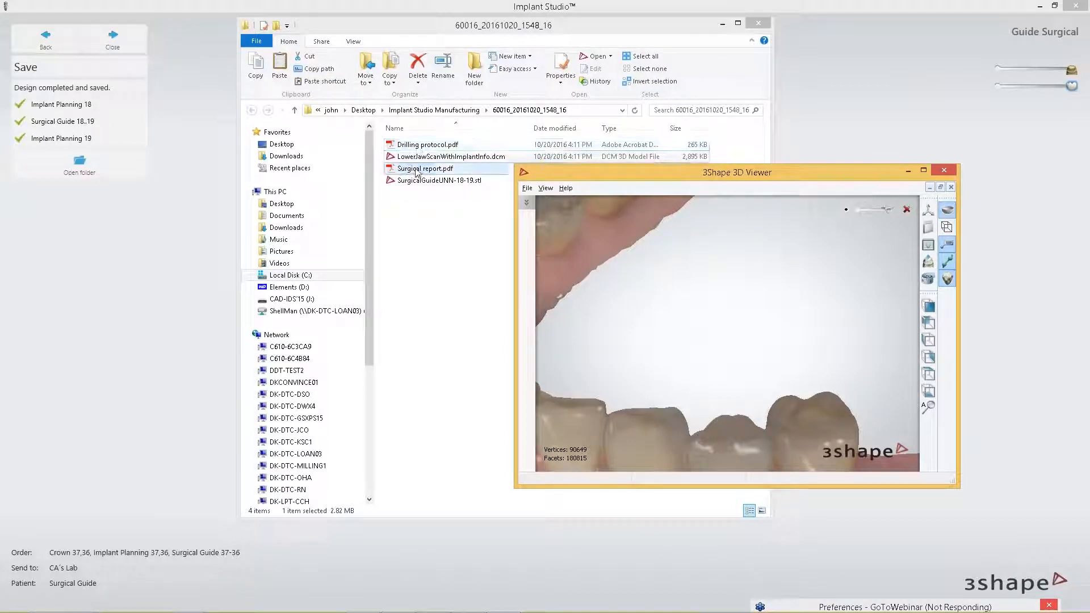
{"action": "double_click", "coordinate": [417, 169]}
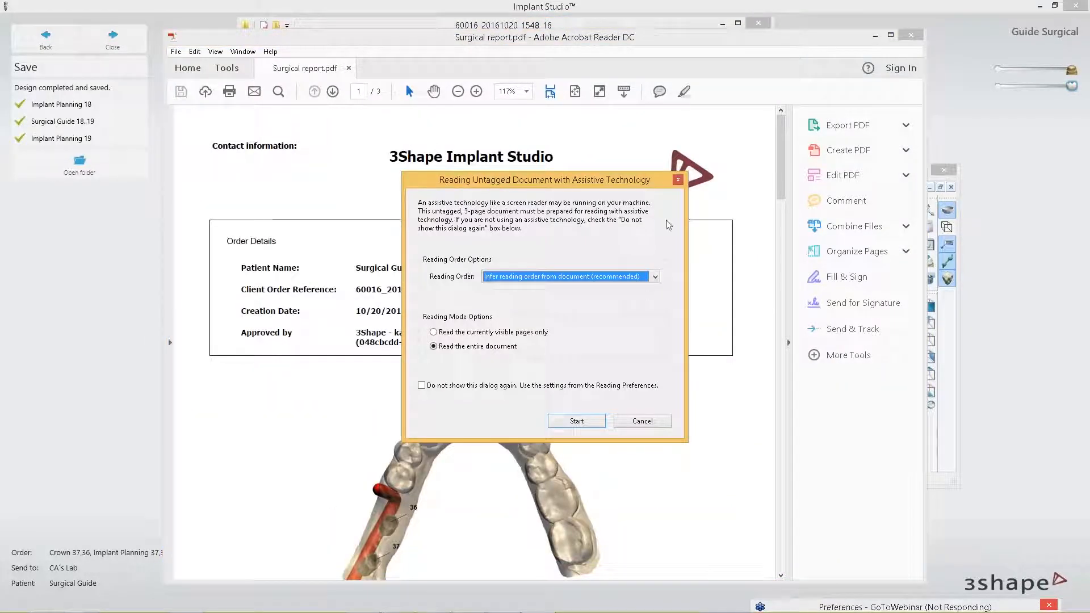
{"action": "left_click", "coordinate": [678, 179]}
{"action": "scroll", "coordinate": [473, 293], "scroll_direction": "down", "scroll_amount": 10}
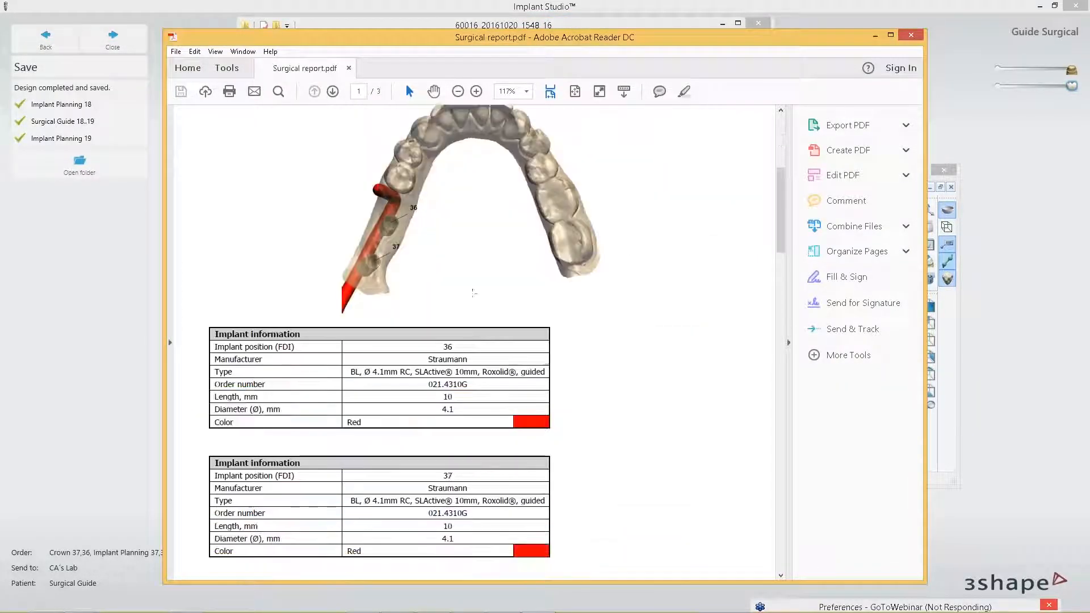
{"action": "scroll", "coordinate": [474, 292], "scroll_direction": "down", "scroll_amount": 1}
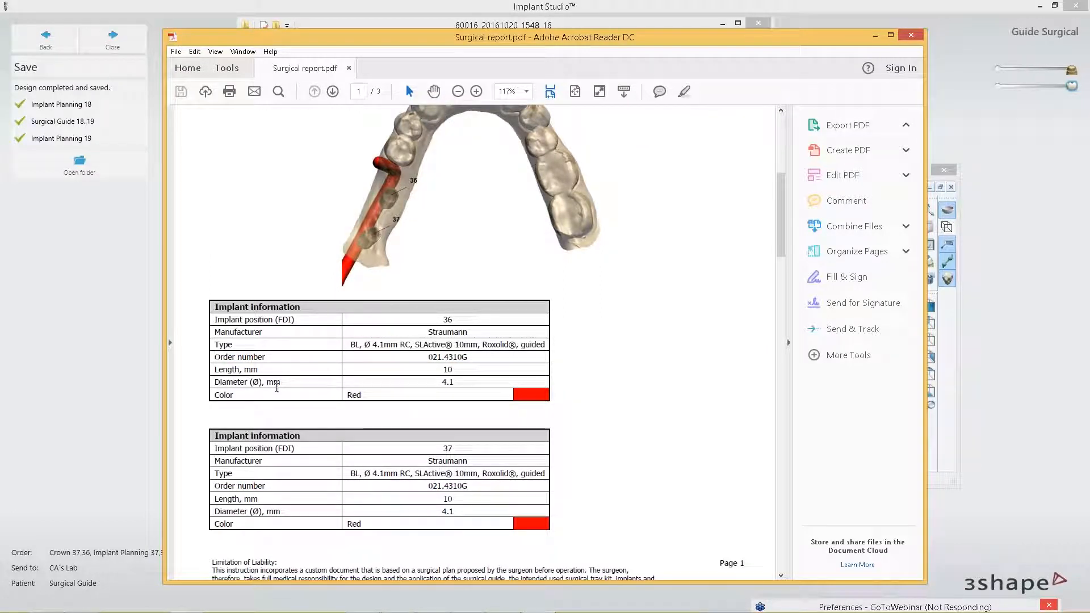
{"action": "mouse_move", "coordinate": [441, 382]}
{"action": "left_mouse_down"}
{"action": "mouse_move", "coordinate": [459, 380]}
{"action": "mouse_move", "coordinate": [458, 370]}
{"action": "left_mouse_up"}
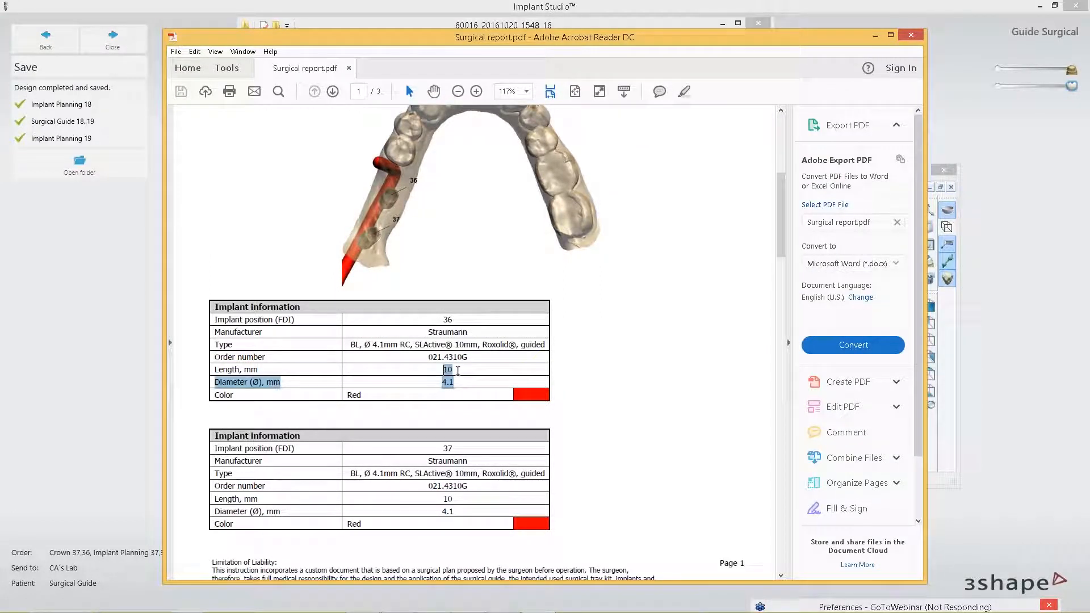
{"action": "left_click", "coordinate": [474, 382]}
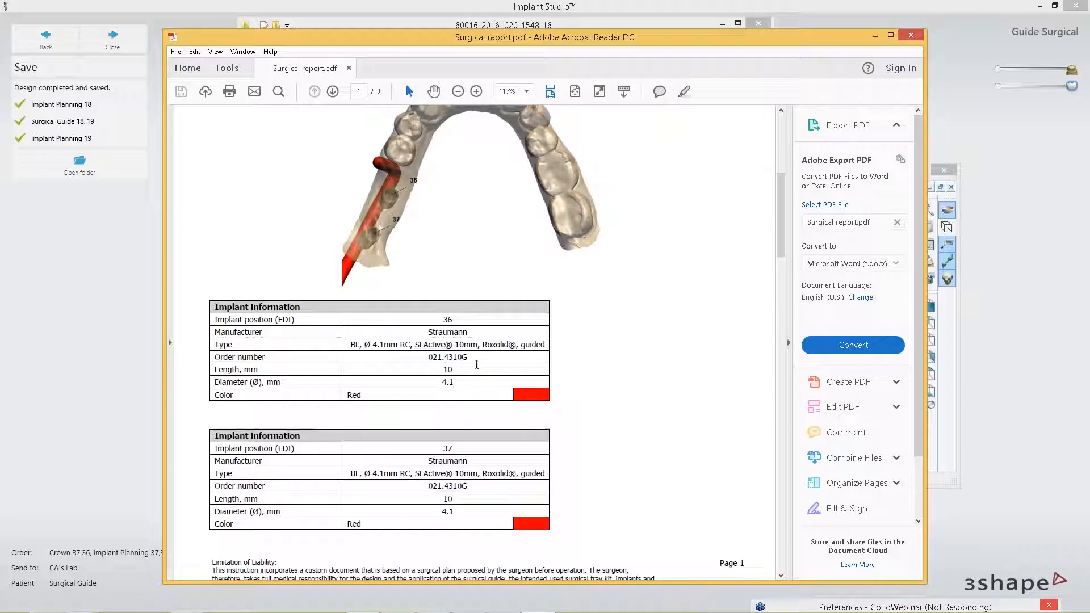
{"action": "scroll", "coordinate": [476, 366], "scroll_direction": "down", "scroll_amount": 2}
{"action": "scroll", "coordinate": [480, 360], "scroll_direction": "up", "scroll_amount": 1}
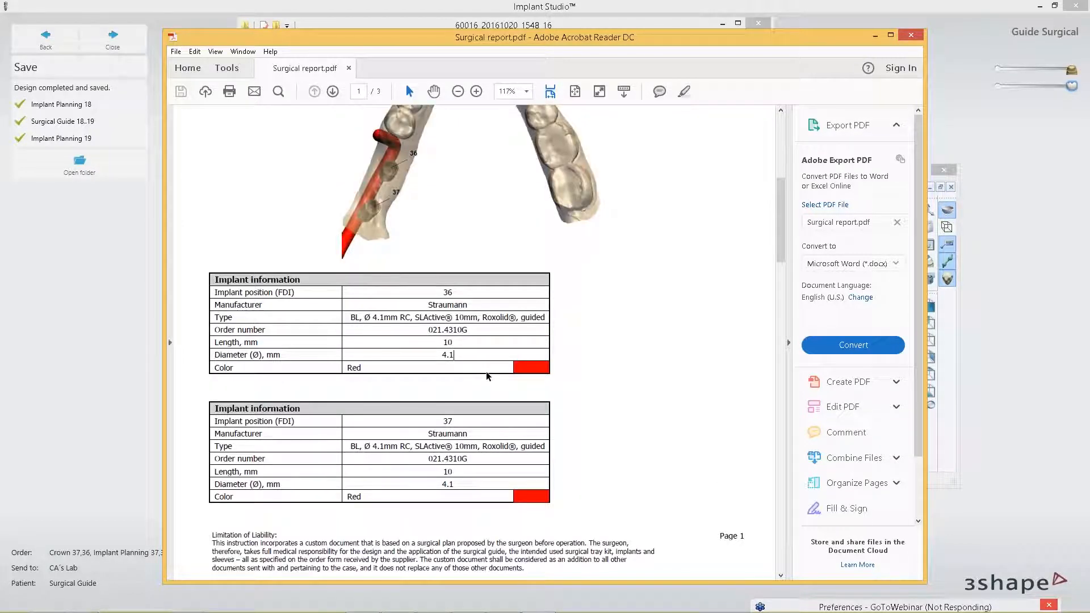
{"action": "scroll", "coordinate": [443, 369], "scroll_direction": "up", "scroll_amount": 7}
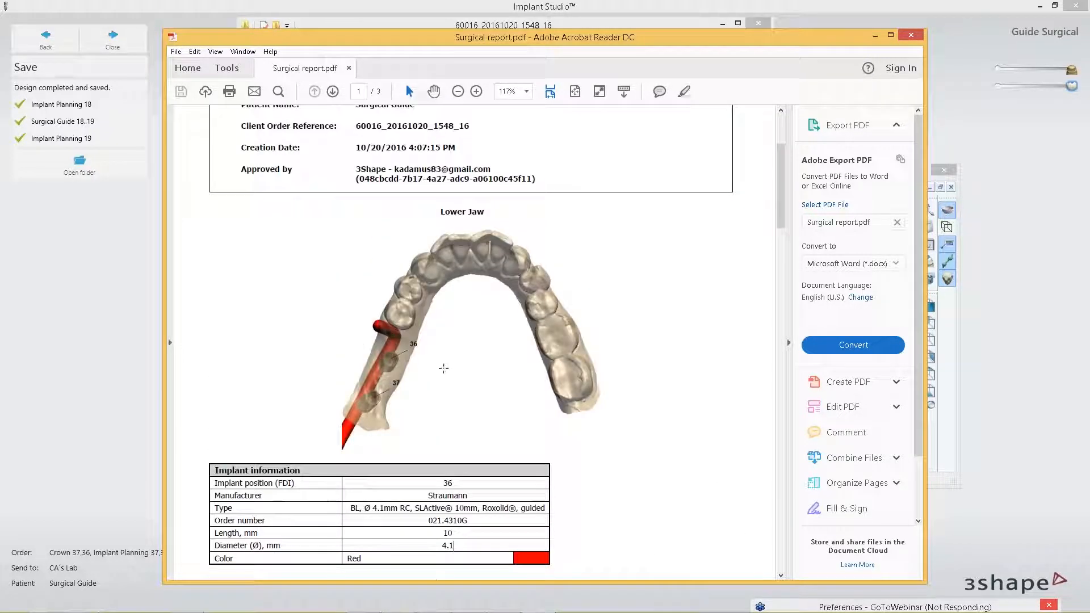
{"action": "scroll", "coordinate": [443, 368], "scroll_direction": "up", "scroll_amount": 3}
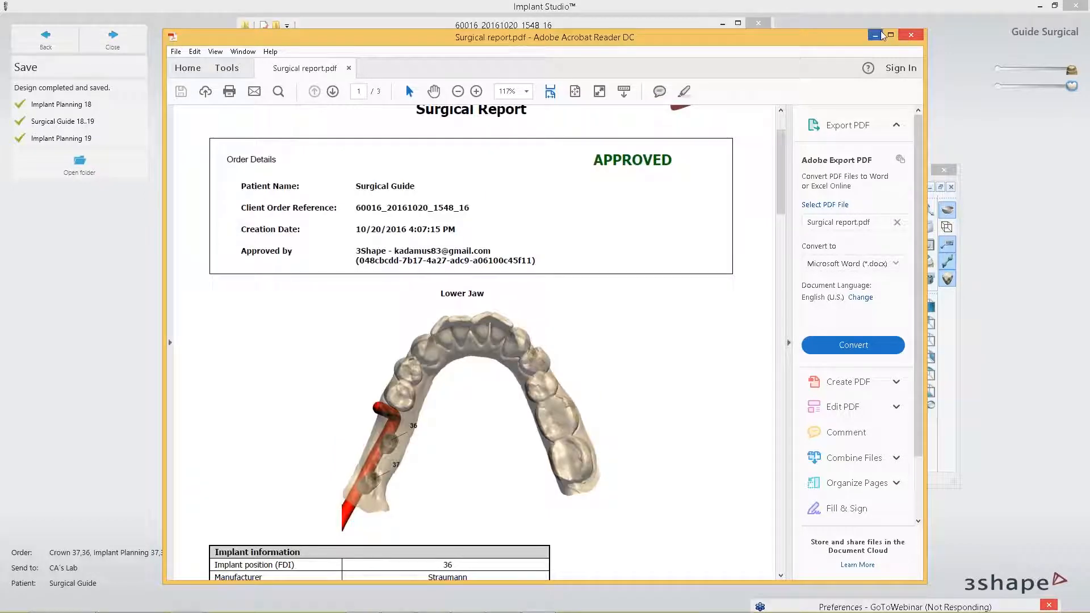
Step: Close the surgical report, the output folder and the 3D Viewer, and minimize Implant Studio
{"action": "left_click", "coordinate": [912, 36]}
{"action": "left_click", "coordinate": [759, 25]}
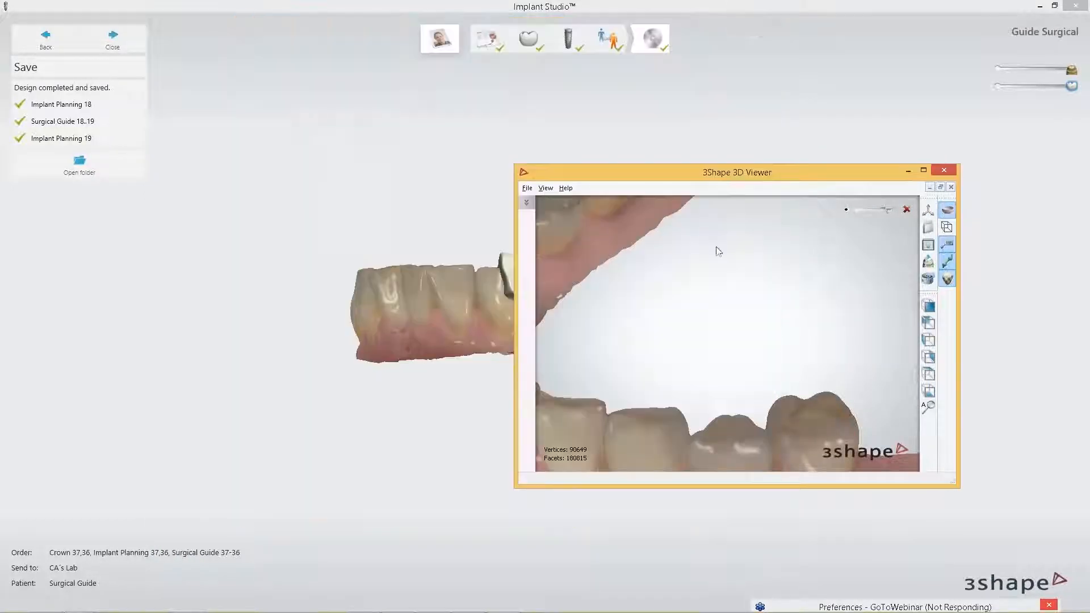
{"action": "left_click", "coordinate": [943, 170]}
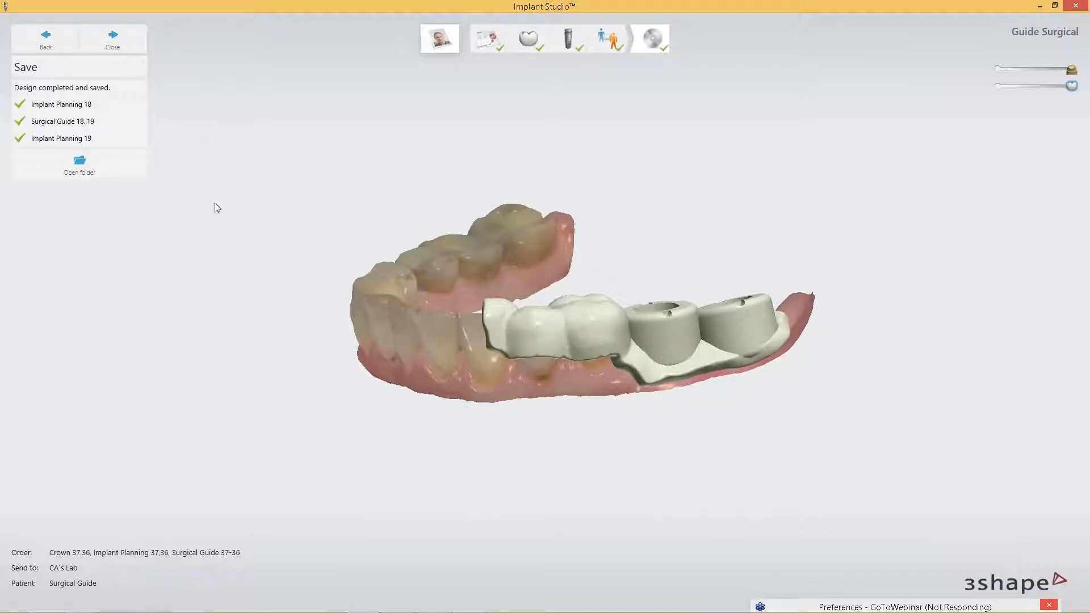
{"action": "left_click", "coordinate": [1040, 6]}
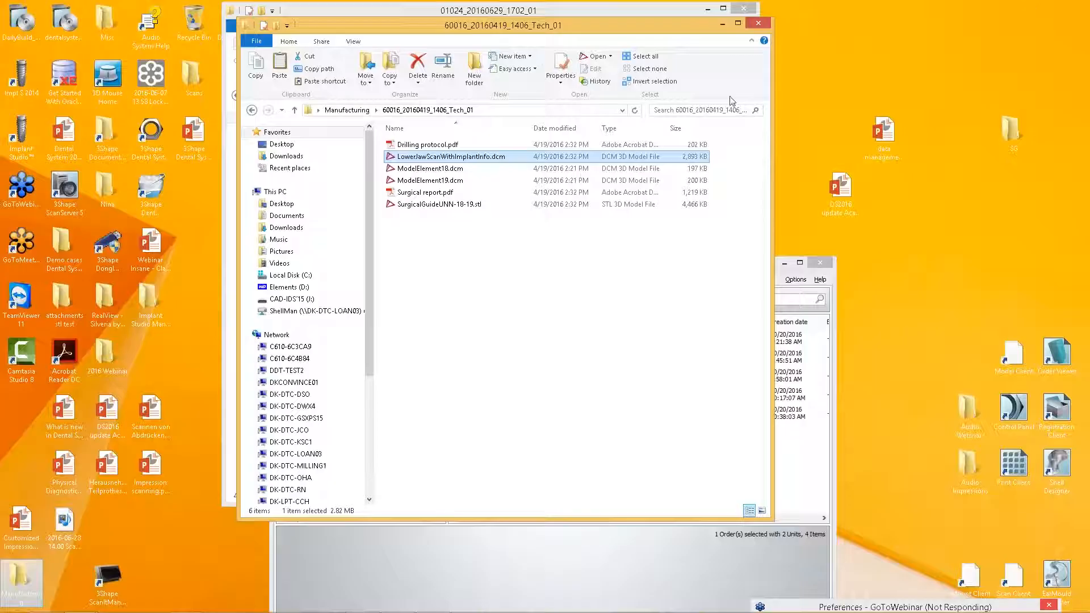
Step: Switch to a maximized 3Shape Dental Manager, import the 3OXZ order file from the CAD-IDS'15 (J:) drive, and accept the default conversion
{"action": "left_click", "coordinate": [476, 558]}
{"action": "left_click", "coordinate": [801, 262]}
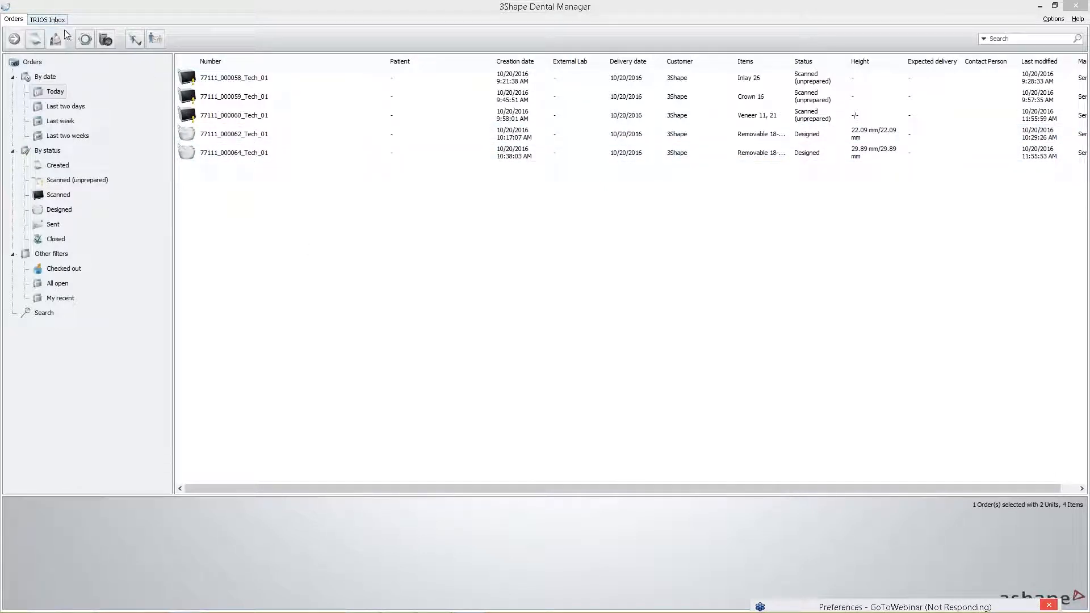
{"action": "right_click", "coordinate": [296, 253]}
{"action": "mouse_move", "coordinate": [339, 316]}
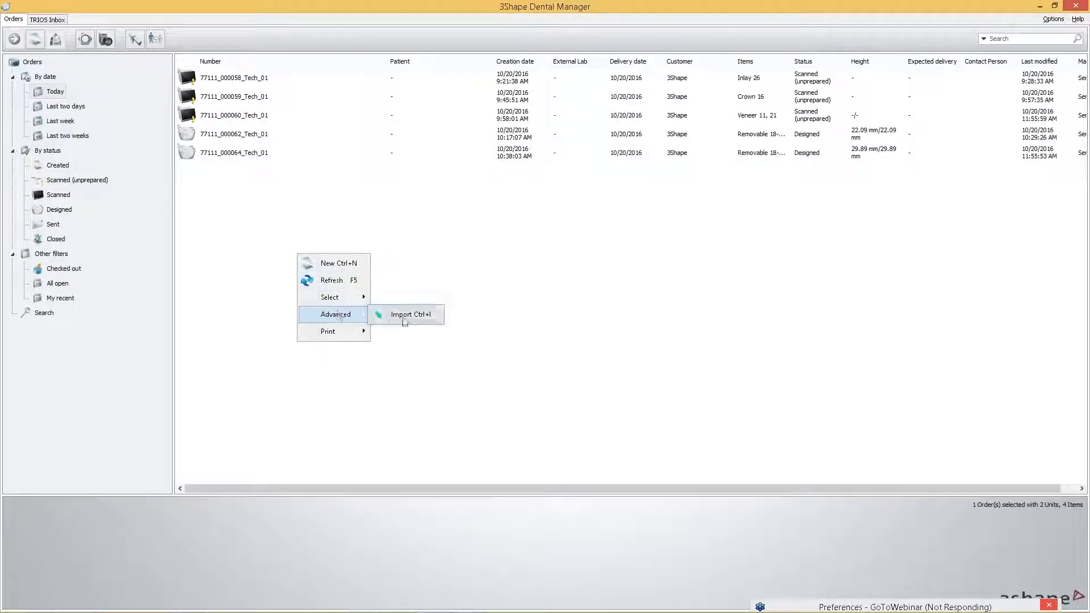
{"action": "left_click", "coordinate": [400, 313]}
{"action": "left_click", "coordinate": [609, 366]}
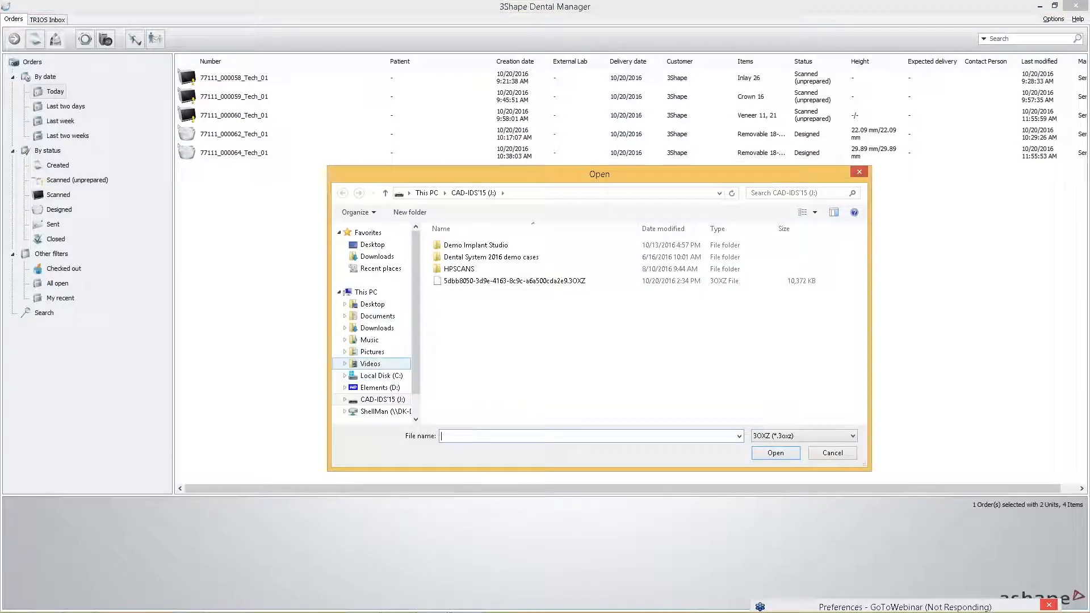
{"action": "double_click", "coordinate": [514, 281]}
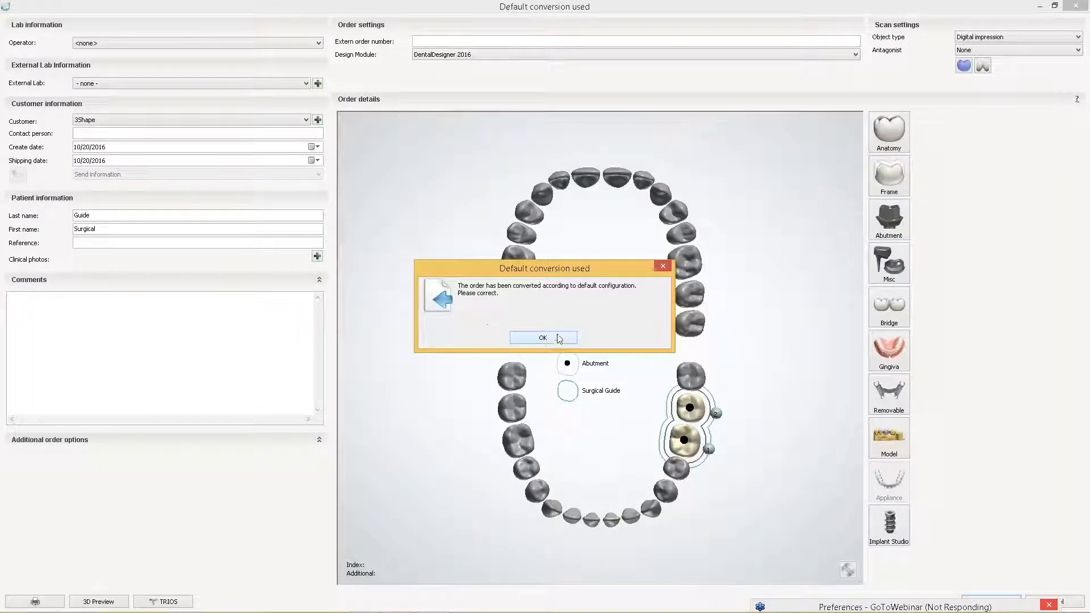
{"action": "left_click", "coordinate": [559, 337]}
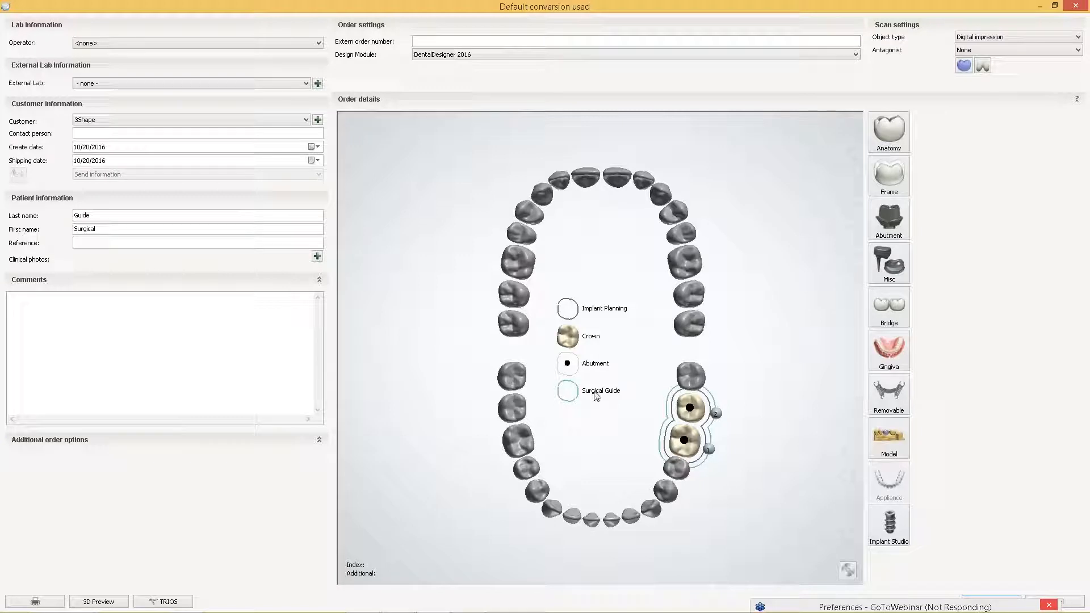
Step: Remove the anatomy crowns from teeth 36 and 37 in the imported order, keeping the abutments and surgical guide
{"action": "left_click", "coordinate": [691, 426]}
{"action": "left_click", "coordinate": [691, 404], "text": "ctrl"}
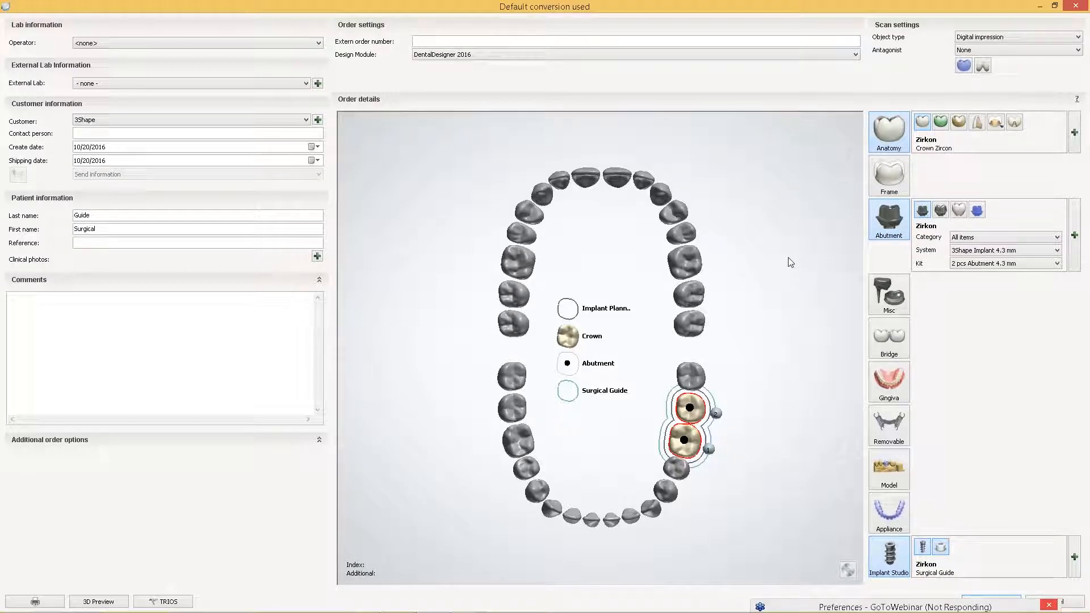
{"action": "left_click", "coordinate": [889, 137]}
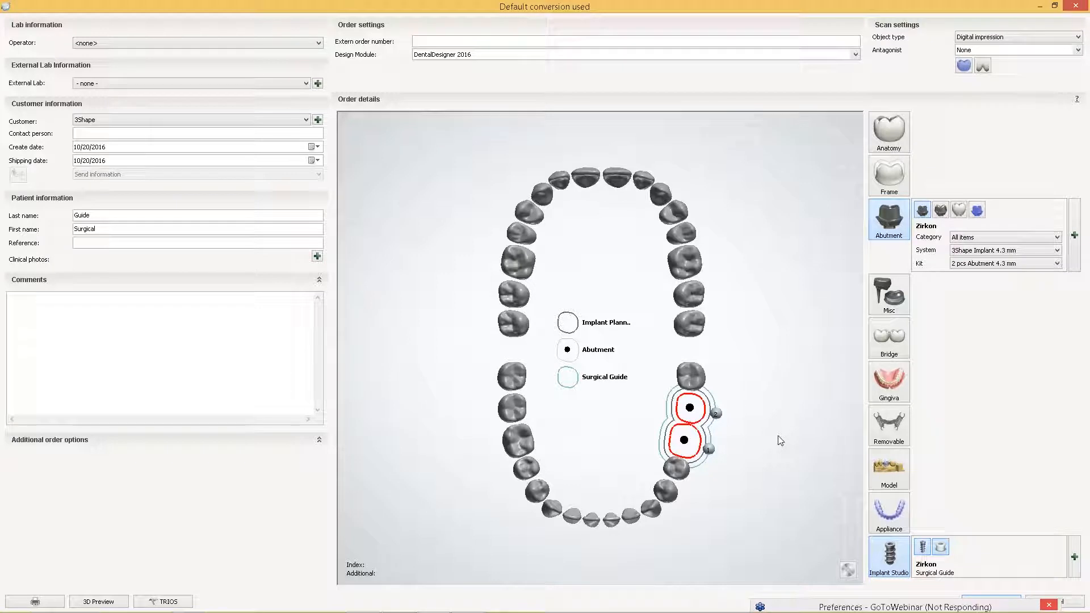
{"action": "left_click", "coordinate": [761, 448]}
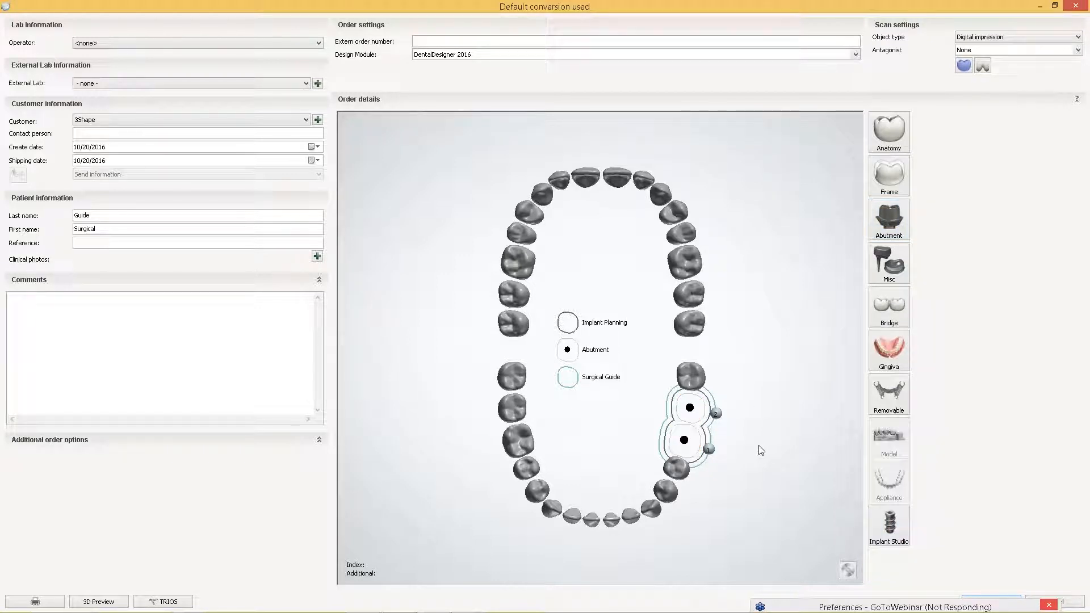
Step: Set the abutment kit for tooth 36 to 1 pcs Abutment 4.3 mm and check the kit assigned to tooth 37
{"action": "left_click", "coordinate": [688, 446]}
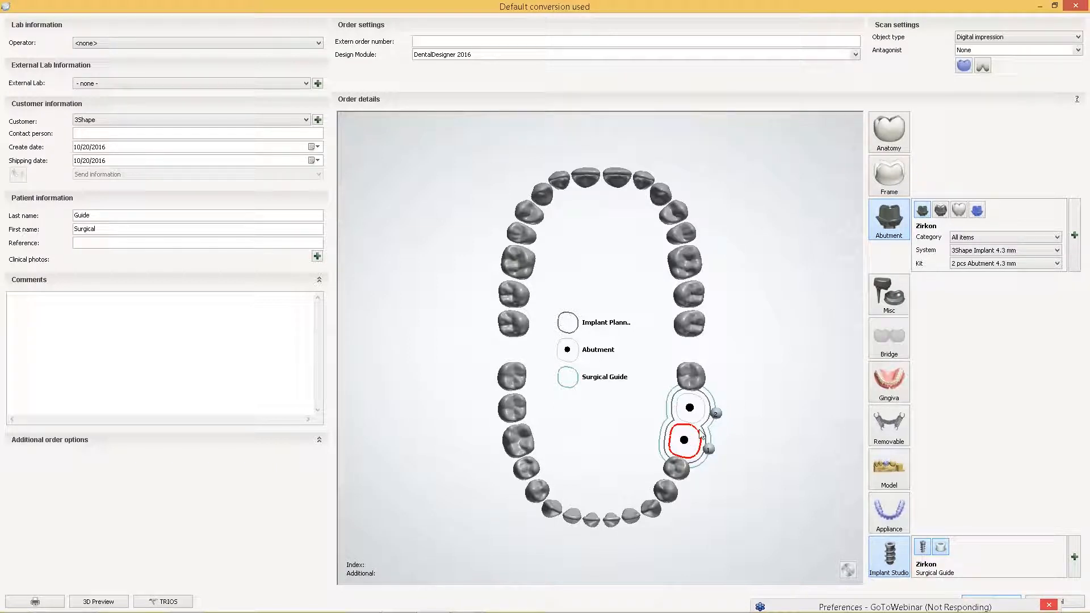
{"action": "left_click", "coordinate": [978, 264]}
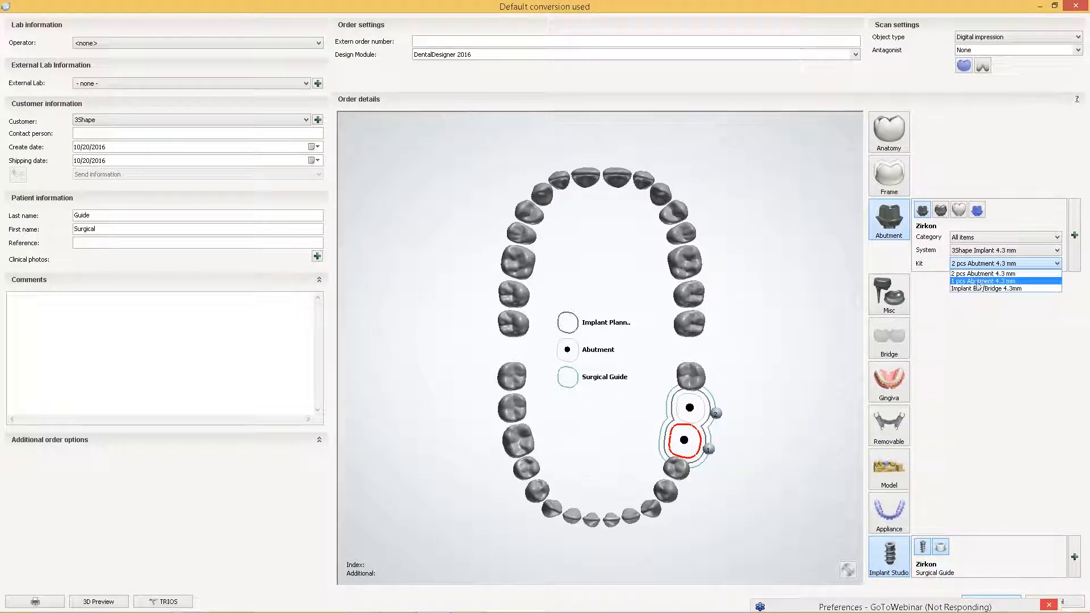
{"action": "left_click", "coordinate": [976, 283]}
{"action": "left_click", "coordinate": [690, 408]}
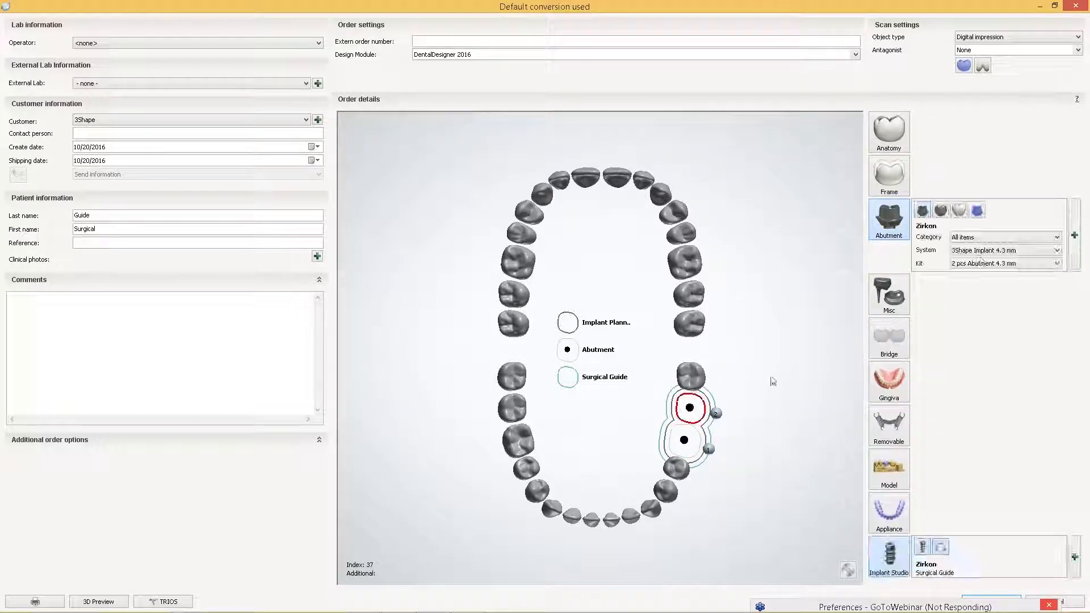
{"action": "left_click", "coordinate": [821, 401]}
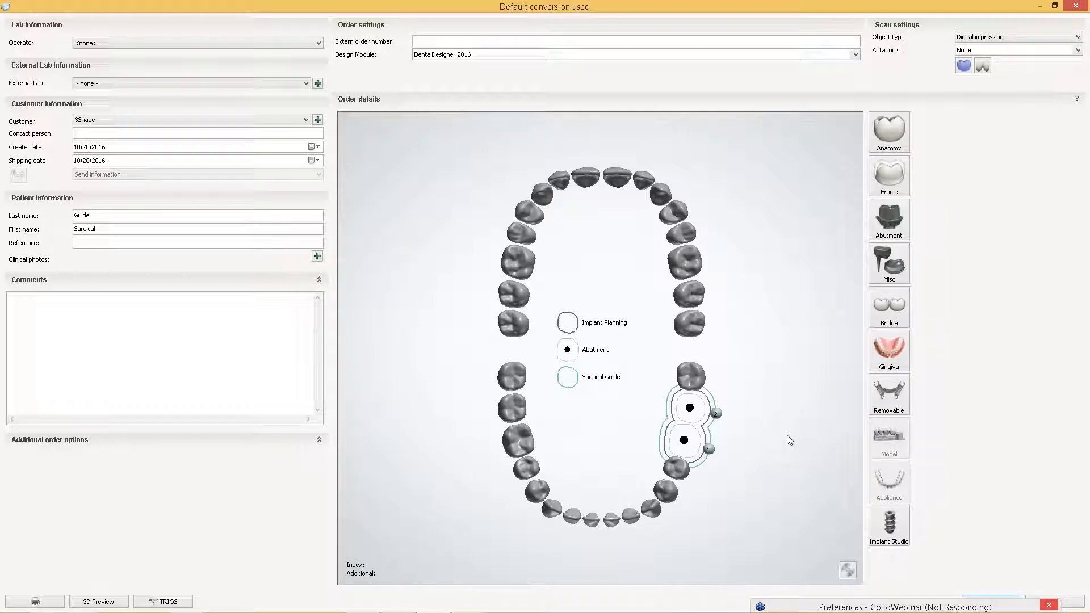
Step: Set the abutment material for tooth 36 to Ti and check the abutment settings of tooth 37
{"action": "left_click", "coordinate": [685, 439]}
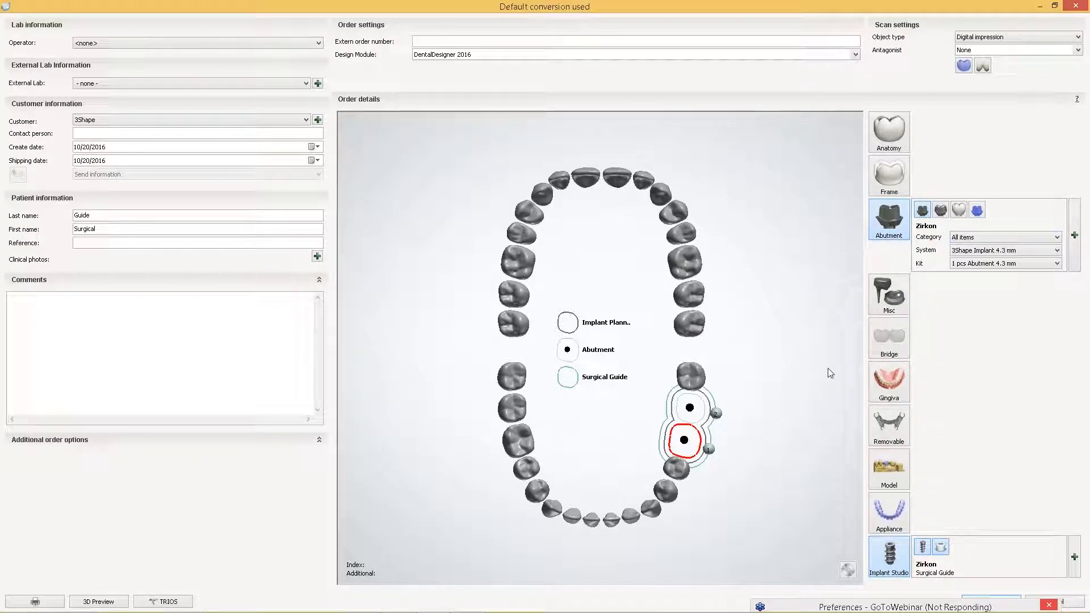
{"action": "left_click", "coordinate": [1061, 216]}
{"action": "left_click", "coordinate": [1059, 209]}
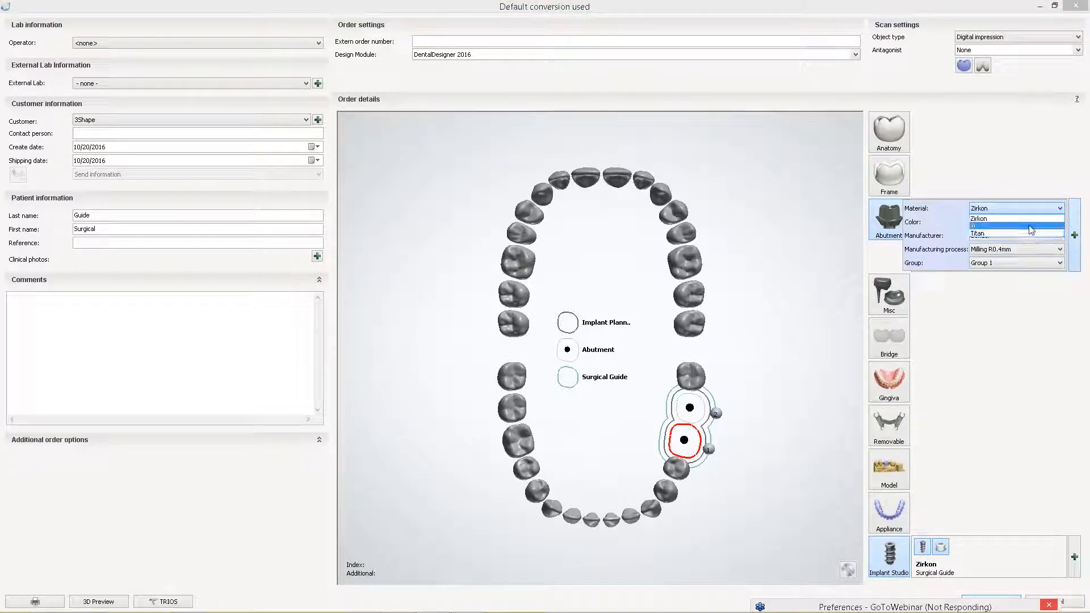
{"action": "left_click", "coordinate": [698, 411]}
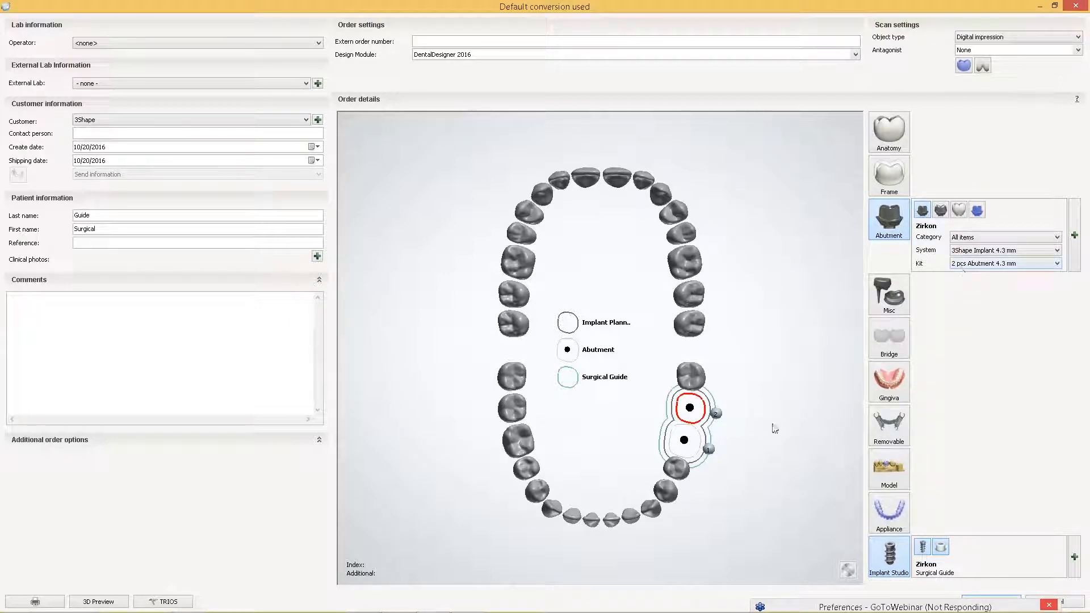
{"action": "left_click", "coordinate": [809, 388]}
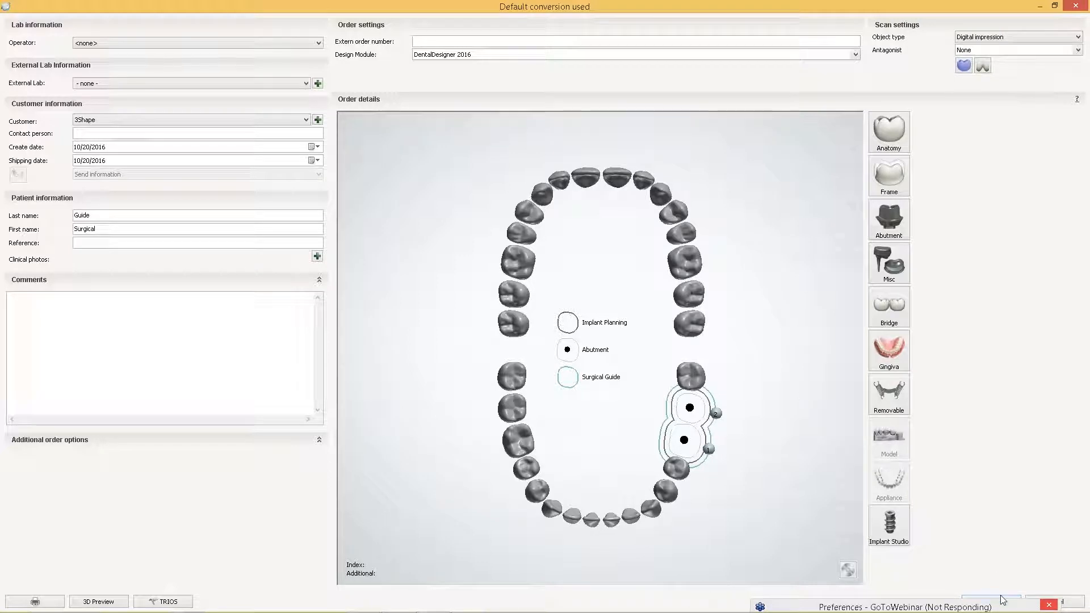
Step: Accept the converted order without saving the conversion rules and open the imported surgical guide case for design
{"action": "left_click", "coordinate": [970, 604]}
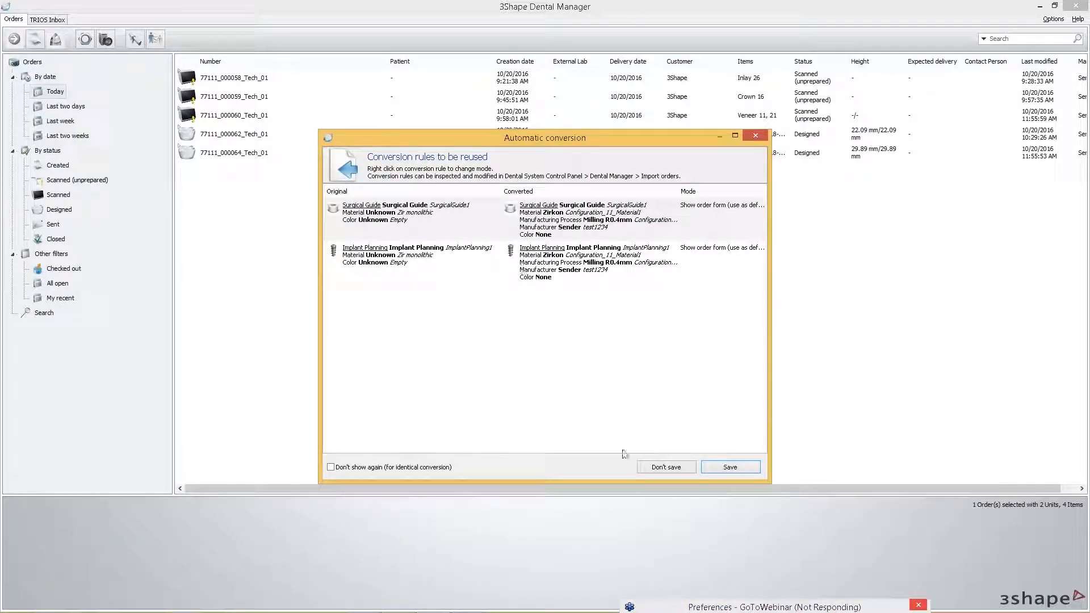
{"action": "left_click", "coordinate": [666, 467]}
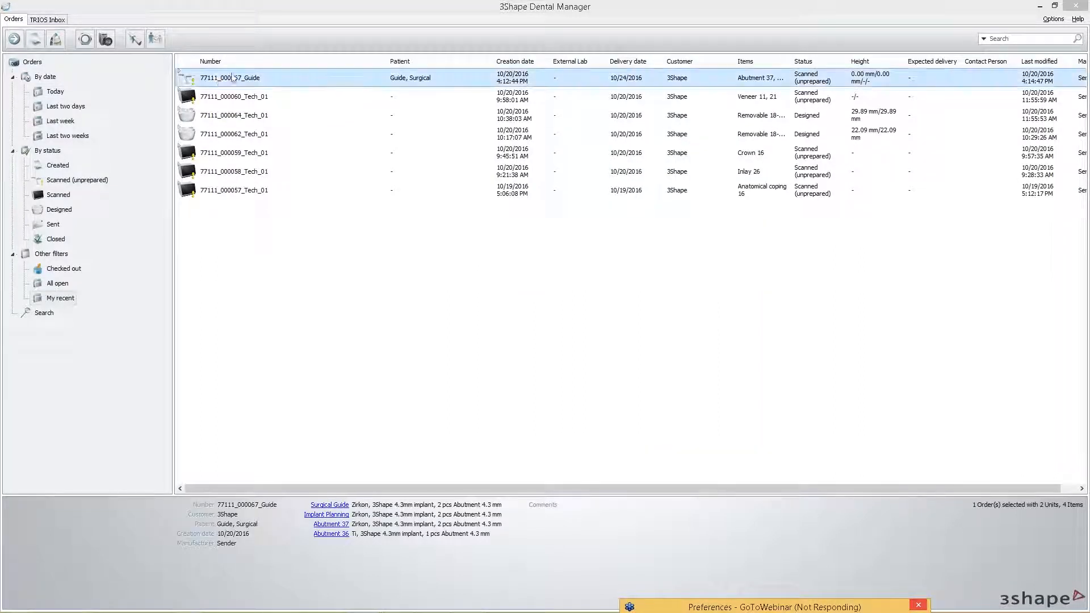
{"action": "right_click", "coordinate": [223, 82]}
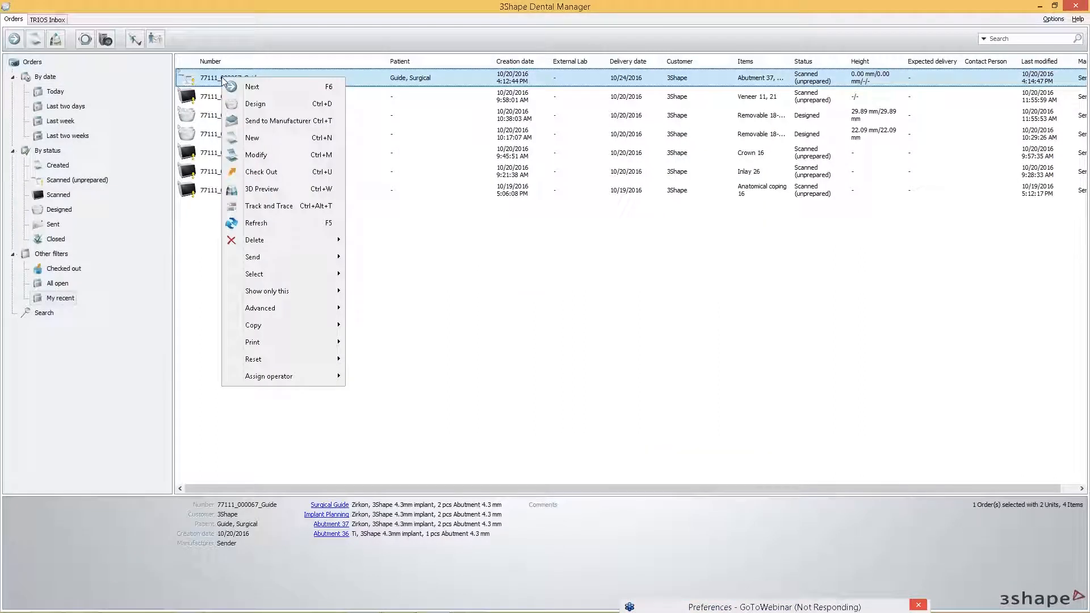
{"action": "left_click", "coordinate": [253, 105]}
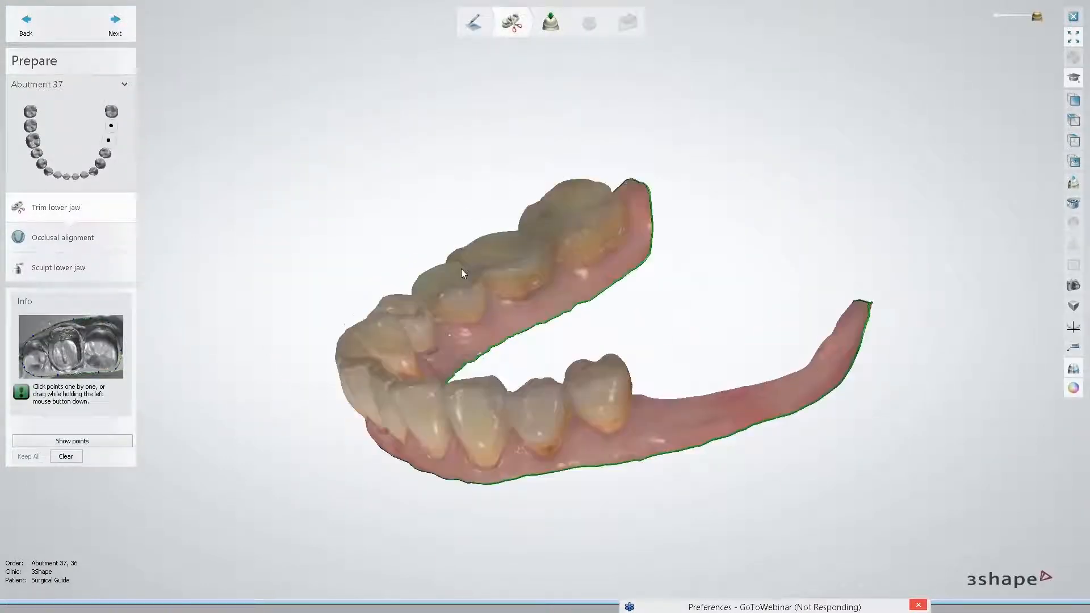
Step: Check the lower jaw trim line, then fit the occlusal plane's tooth arch outline over the lower teeth in the occlusal view
{"action": "left_click", "coordinate": [1074, 345]}
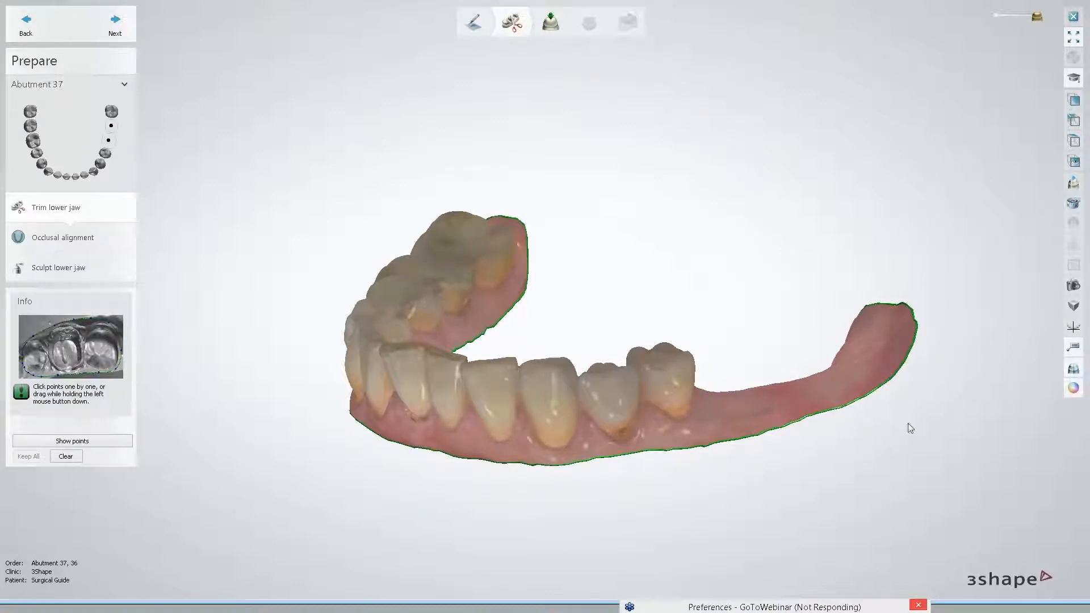
{"action": "mouse_move", "coordinate": [909, 424]}
{"action": "right_mouse_down"}
{"action": "mouse_move", "coordinate": [910, 360]}
{"action": "mouse_move", "coordinate": [912, 410]}
{"action": "right_mouse_up"}
{"action": "left_click", "coordinate": [1066, 347]}
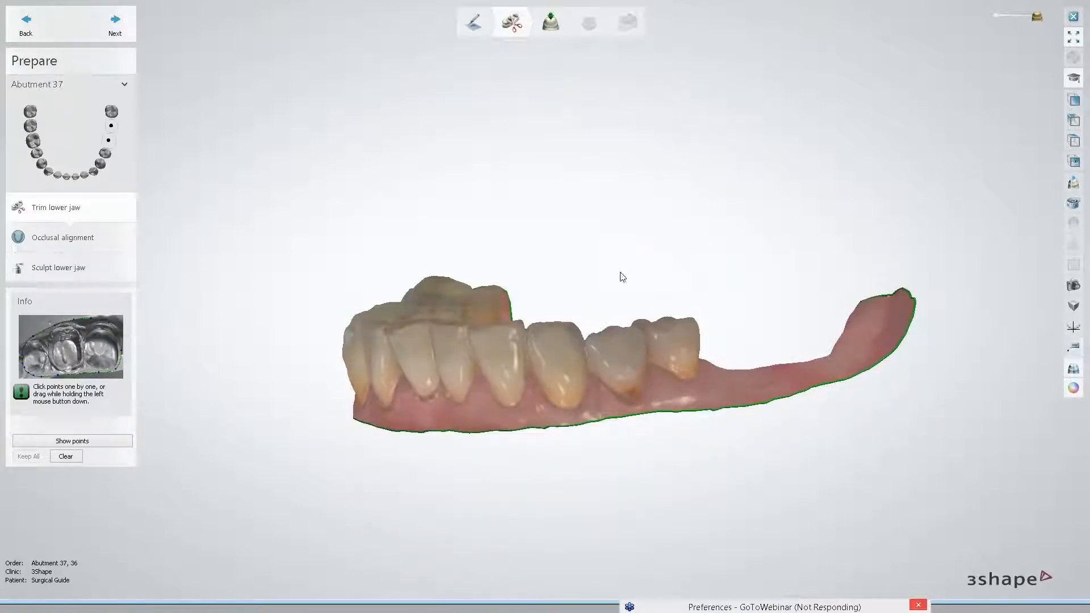
{"action": "right_click_drag", "start_coordinate": [623, 277], "coordinate": [535, 205]}
{"action": "left_click", "coordinate": [93, 238]}
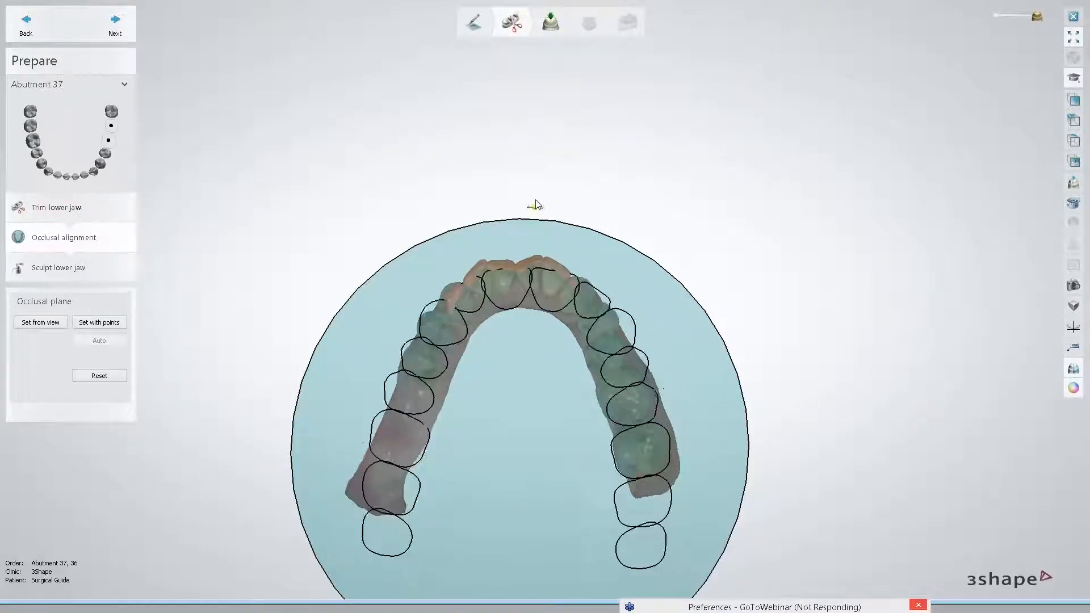
{"action": "left_click_drag", "start_coordinate": [535, 204], "coordinate": [523, 197]}
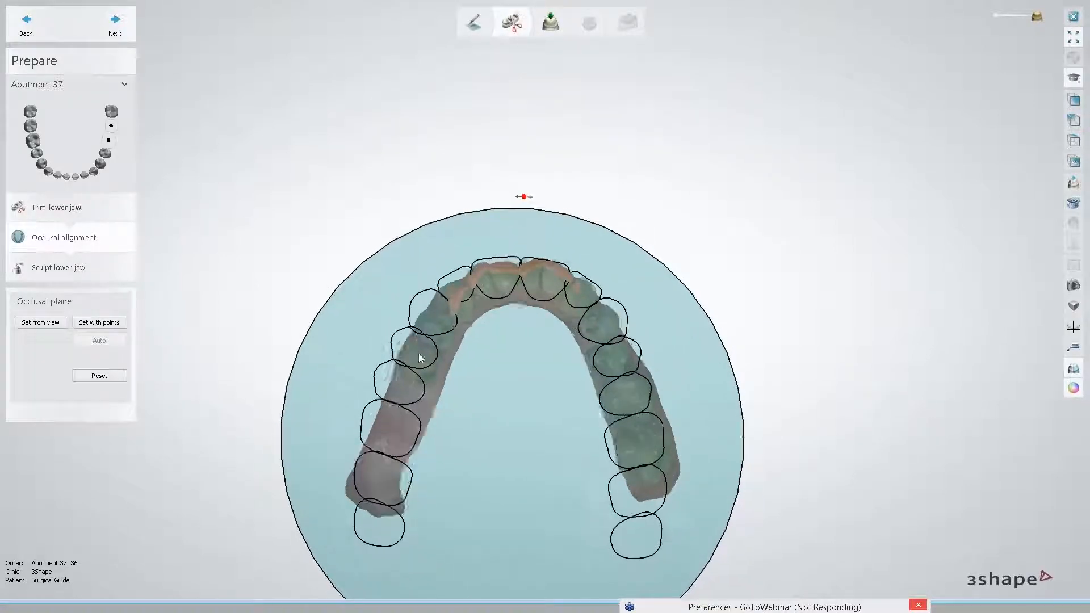
{"action": "left_click_drag", "start_coordinate": [420, 358], "coordinate": [454, 297]}
{"action": "left_click_drag", "start_coordinate": [523, 156], "coordinate": [523, 161]}
Step: Adjust the tilt and height of the occlusal plane to the lower teeth as seen from the front
{"action": "right_click_drag", "start_coordinate": [710, 316], "coordinate": [674, 272]}
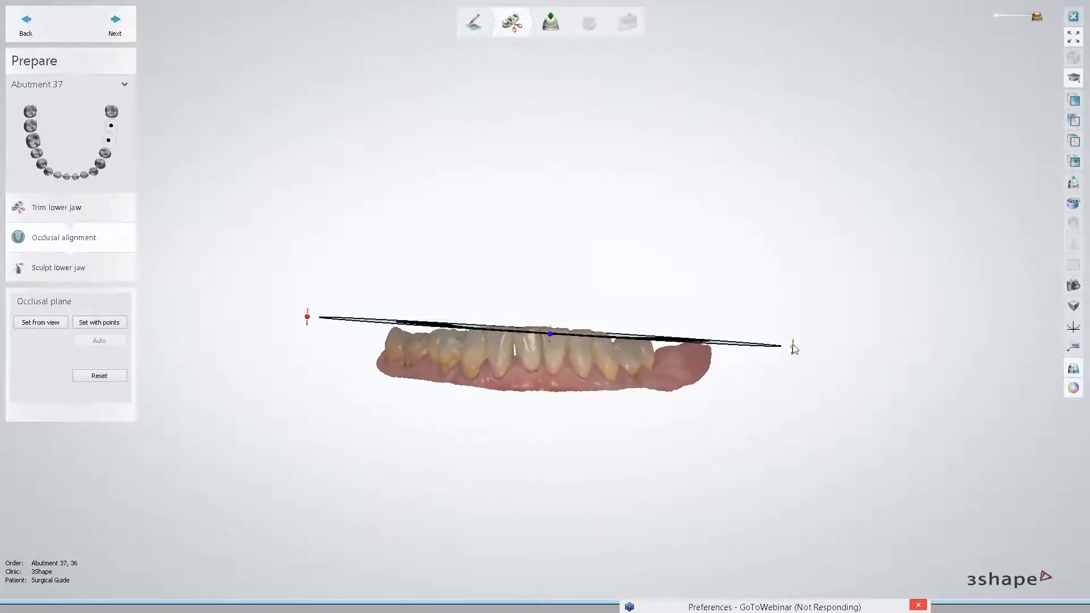
{"action": "left_click_drag", "start_coordinate": [794, 348], "coordinate": [793, 343]}
{"action": "mouse_move", "coordinate": [549, 338]}
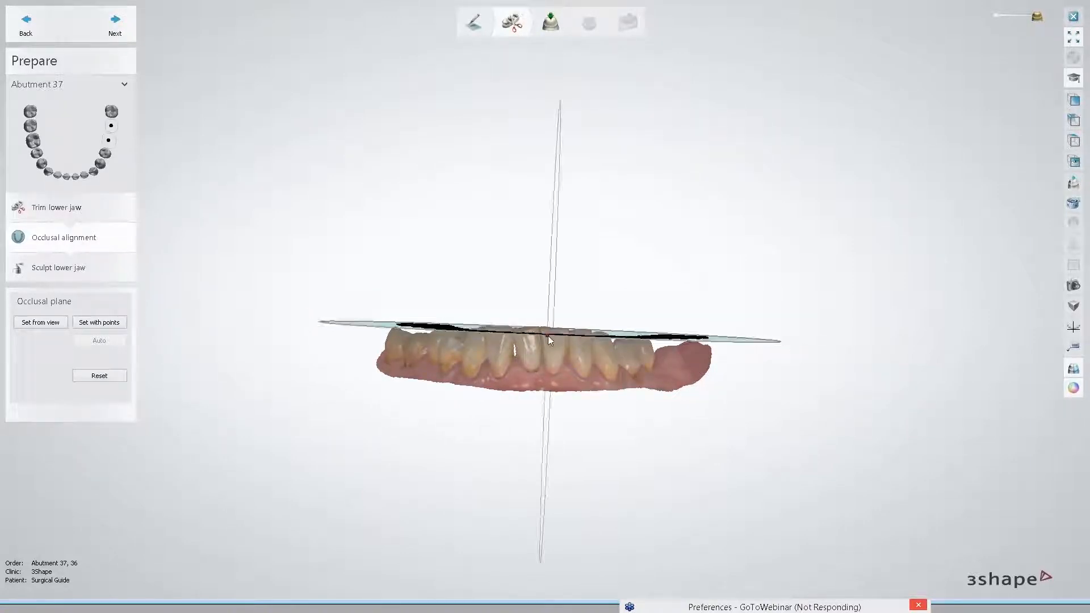
{"action": "left_click_drag", "start_coordinate": [547, 336], "coordinate": [551, 338]}
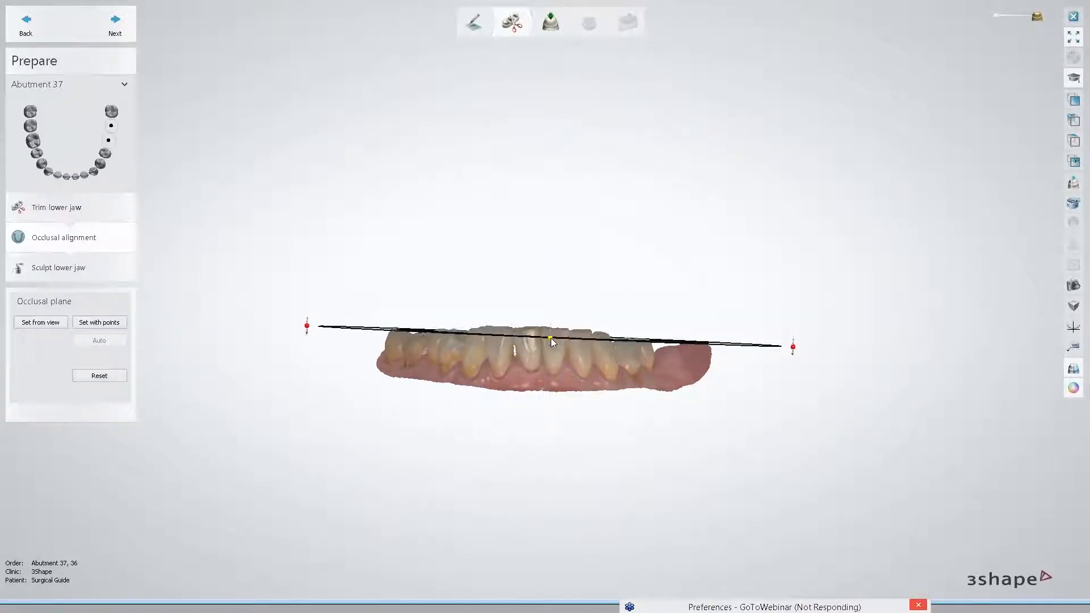
Step: Proceed past lower jaw sculpting to the insertion directions and examine implants 36 and 37 from the side
{"action": "left_click", "coordinate": [98, 277]}
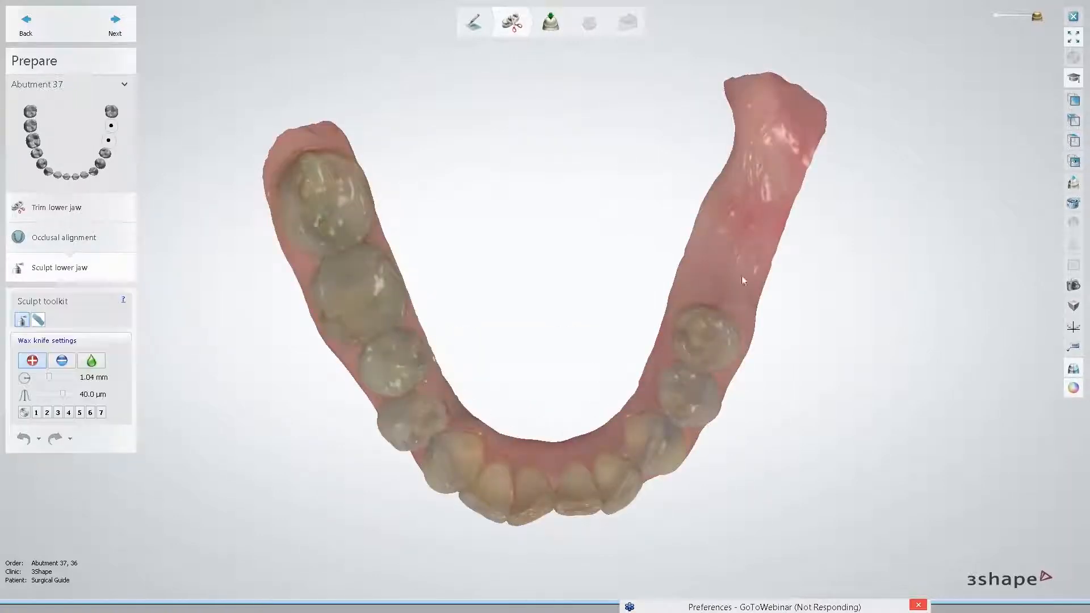
{"action": "mouse_move", "coordinate": [732, 250]}
{"action": "right_mouse_down"}
{"action": "mouse_move", "coordinate": [784, 284]}
{"action": "mouse_move", "coordinate": [794, 312]}
{"action": "mouse_move", "coordinate": [783, 237]}
{"action": "mouse_move", "coordinate": [731, 286]}
{"action": "mouse_move", "coordinate": [723, 188]}
{"action": "mouse_move", "coordinate": [676, 406]}
{"action": "mouse_move", "coordinate": [647, 328]}
{"action": "mouse_move", "coordinate": [658, 370]}
{"action": "mouse_move", "coordinate": [657, 347]}
{"action": "right_mouse_up"}
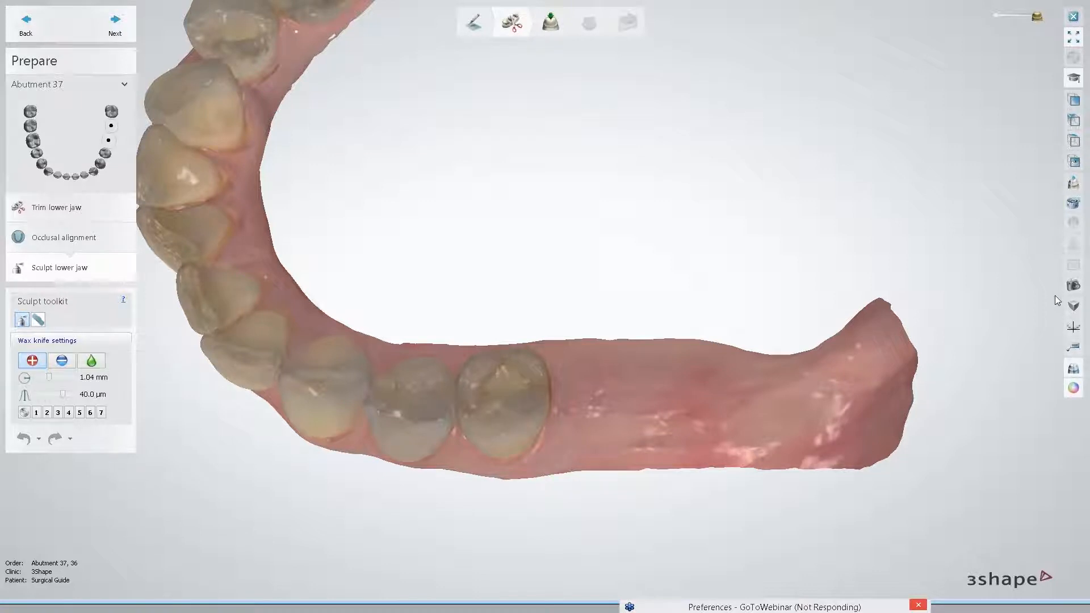
{"action": "scroll", "coordinate": [576, 438], "scroll_direction": "up", "scroll_amount": 2}
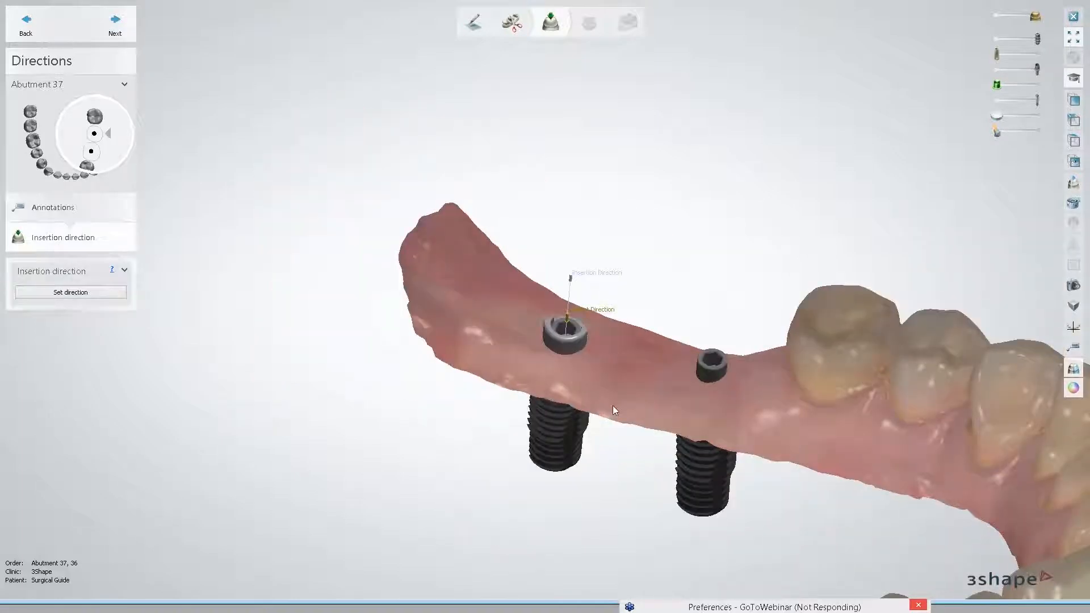
{"action": "right_click_drag", "start_coordinate": [612, 405], "coordinate": [500, 347]}
{"action": "scroll", "coordinate": [465, 337], "scroll_direction": "up", "scroll_amount": 4}
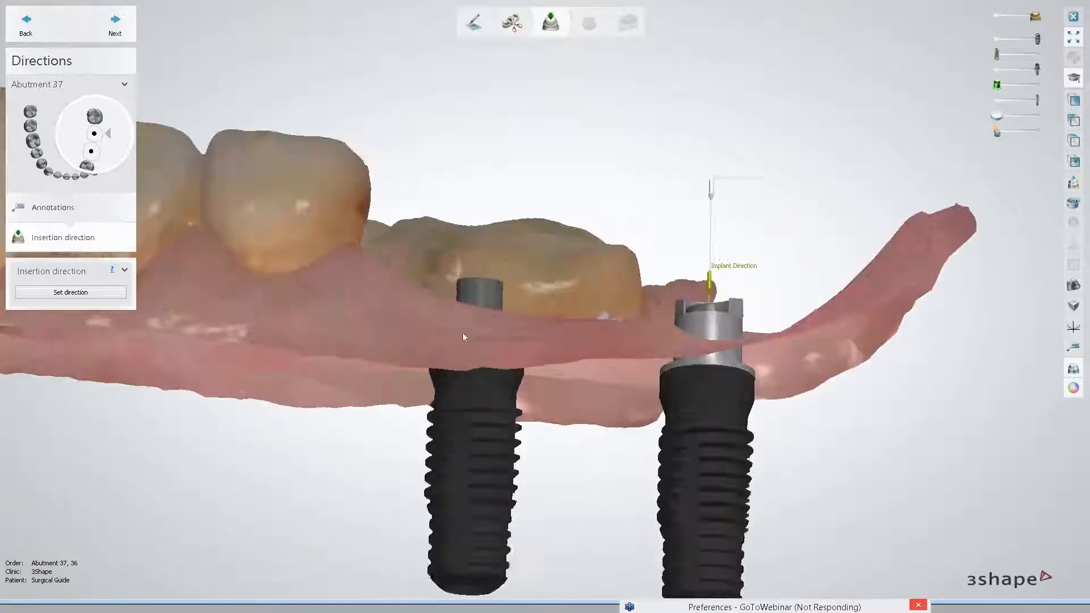
{"action": "right_click_drag", "start_coordinate": [458, 412], "coordinate": [448, 300]}
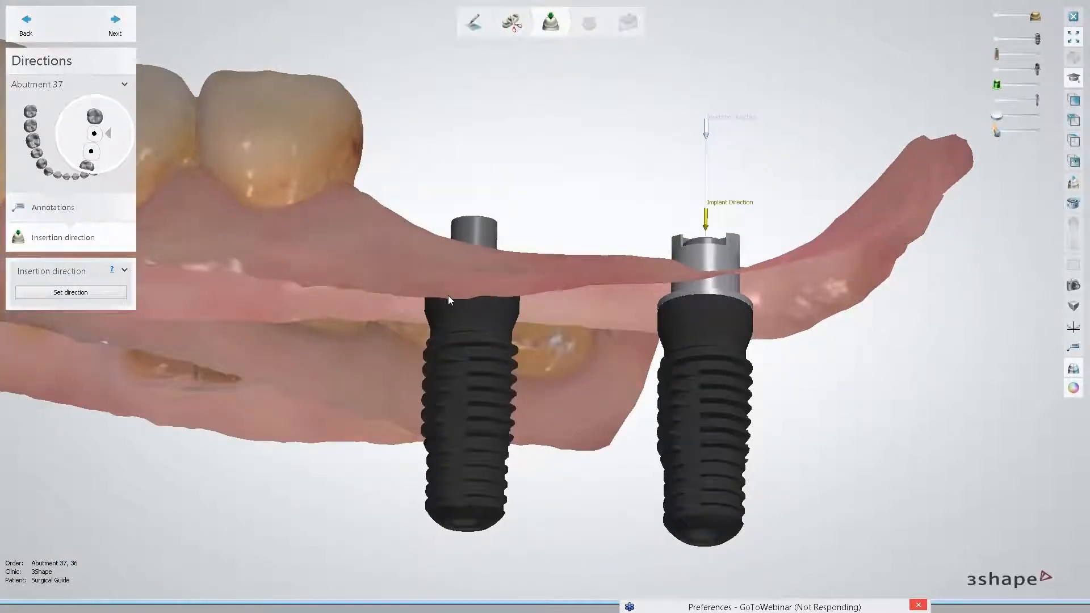
{"action": "right_click_drag", "start_coordinate": [424, 455], "coordinate": [443, 467]}
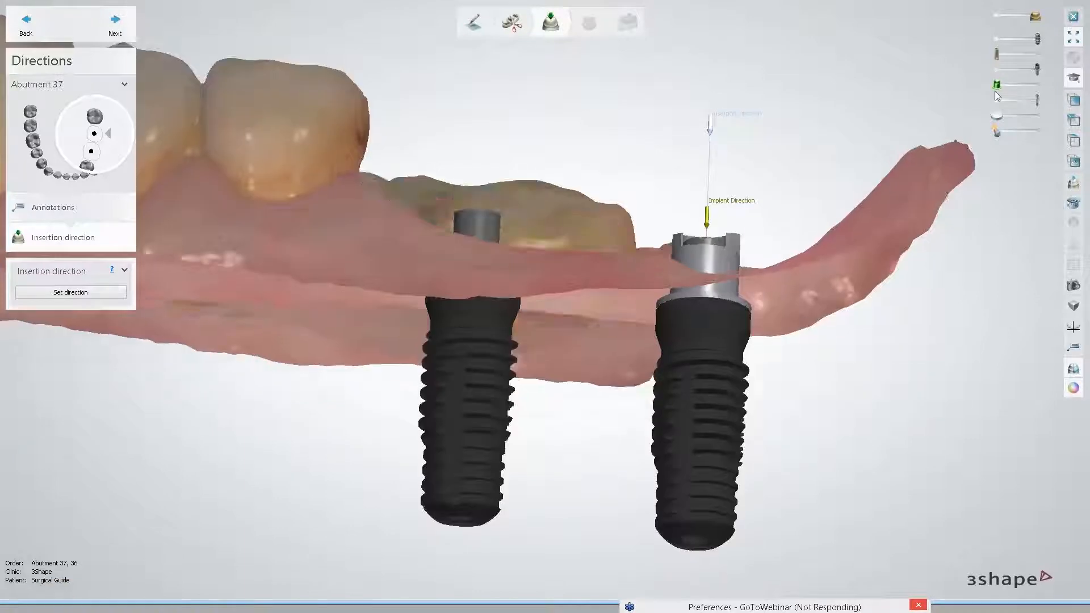
Step: Show the blue cylindrical body around implant 36, hide it again, and examine both implant positions relative to the gingiva
{"action": "left_click_drag", "start_coordinate": [996, 116], "coordinate": [1034, 117]}
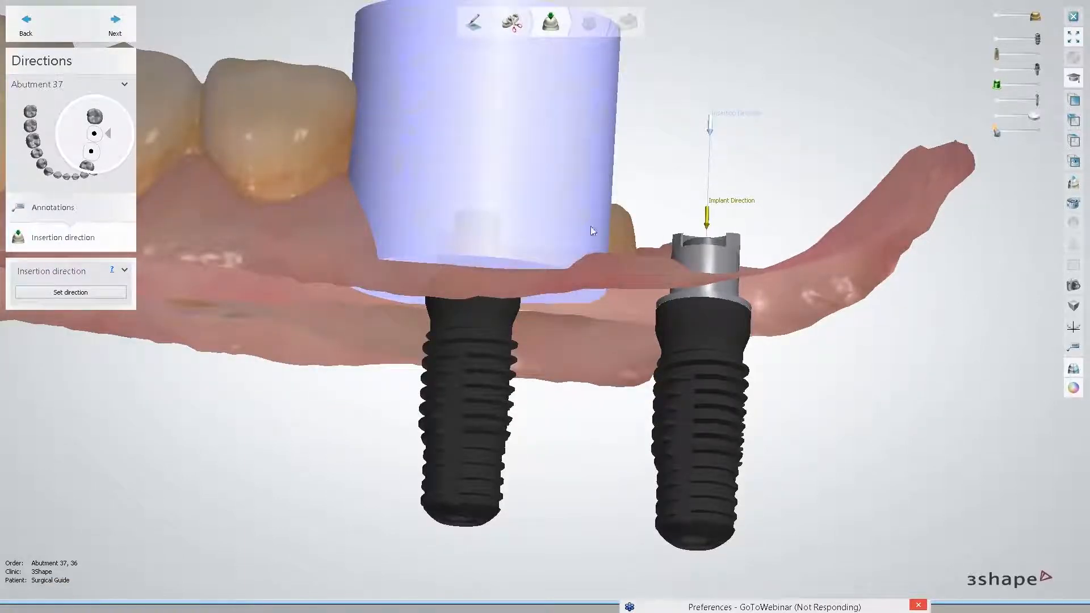
{"action": "scroll", "coordinate": [592, 230], "scroll_direction": "down", "scroll_amount": 5}
{"action": "right_click_drag", "start_coordinate": [617, 191], "coordinate": [639, 153]}
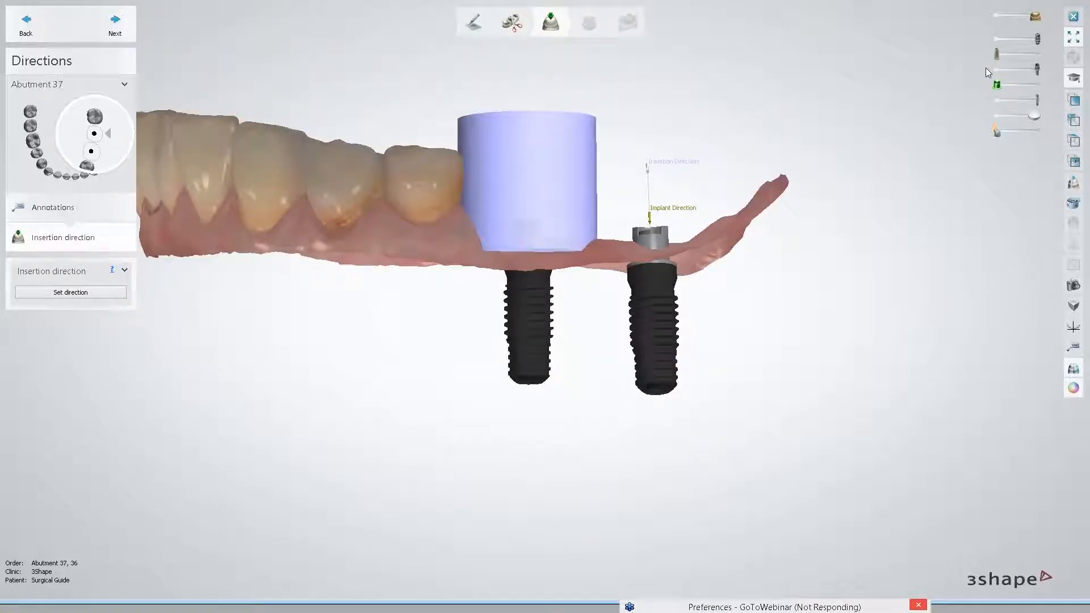
{"action": "left_click_drag", "start_coordinate": [1035, 117], "coordinate": [978, 116]}
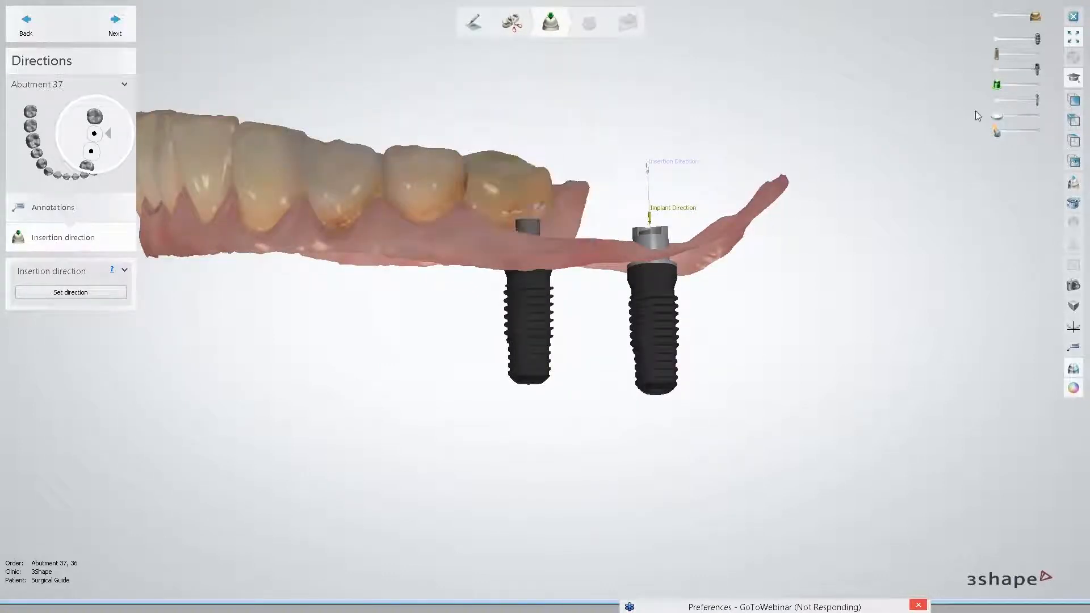
{"action": "scroll", "coordinate": [651, 241], "scroll_direction": "up", "scroll_amount": 3}
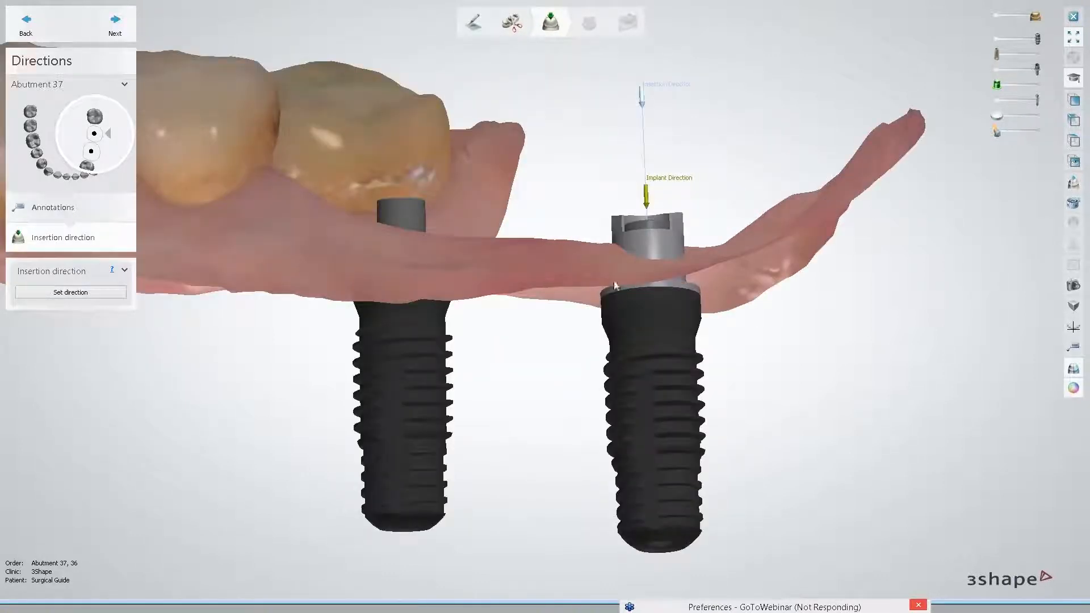
{"action": "right_click_drag", "start_coordinate": [615, 285], "coordinate": [657, 248]}
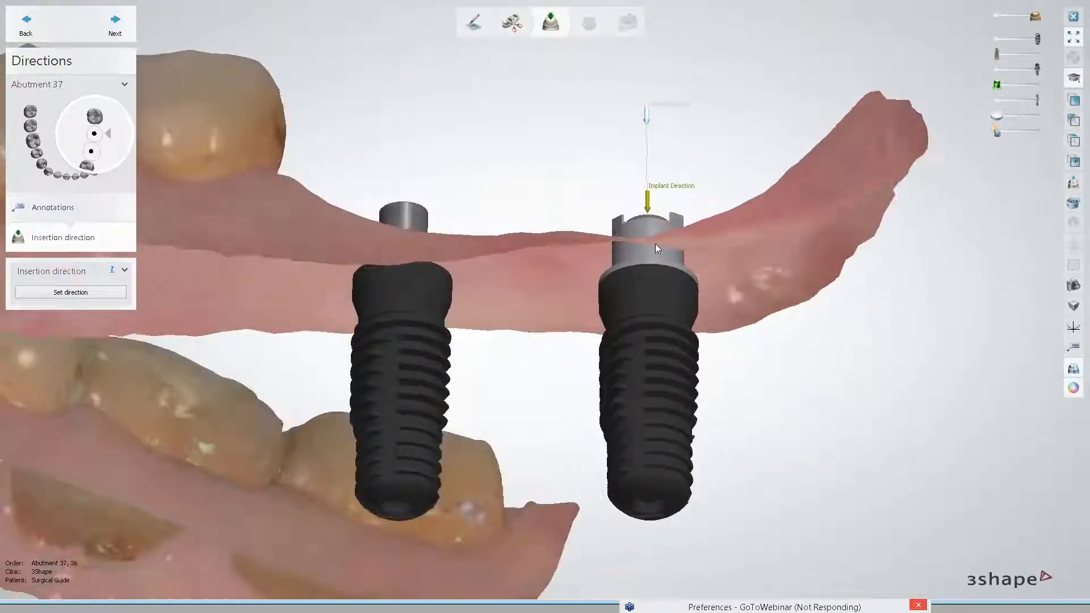
{"action": "scroll", "coordinate": [637, 250], "scroll_direction": "down", "scroll_amount": 2}
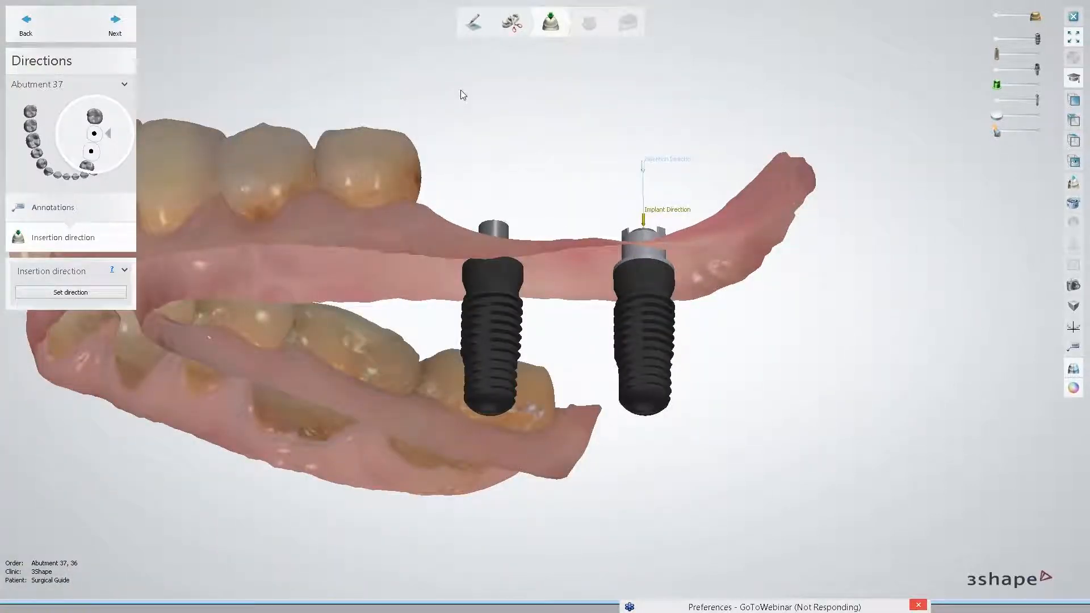
Step: Proceed to the parametric design of abutment 36, raise its mesial margin point, and lower its distal and buccal margin points to the gingiva
{"action": "left_click", "coordinate": [122, 22]}
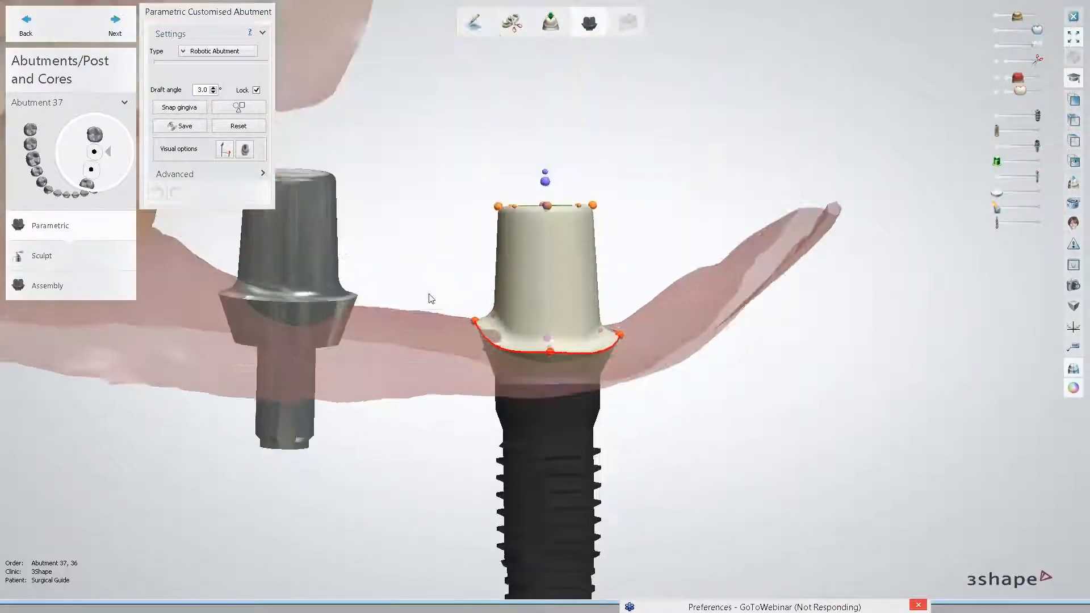
{"action": "left_click", "coordinate": [448, 322]}
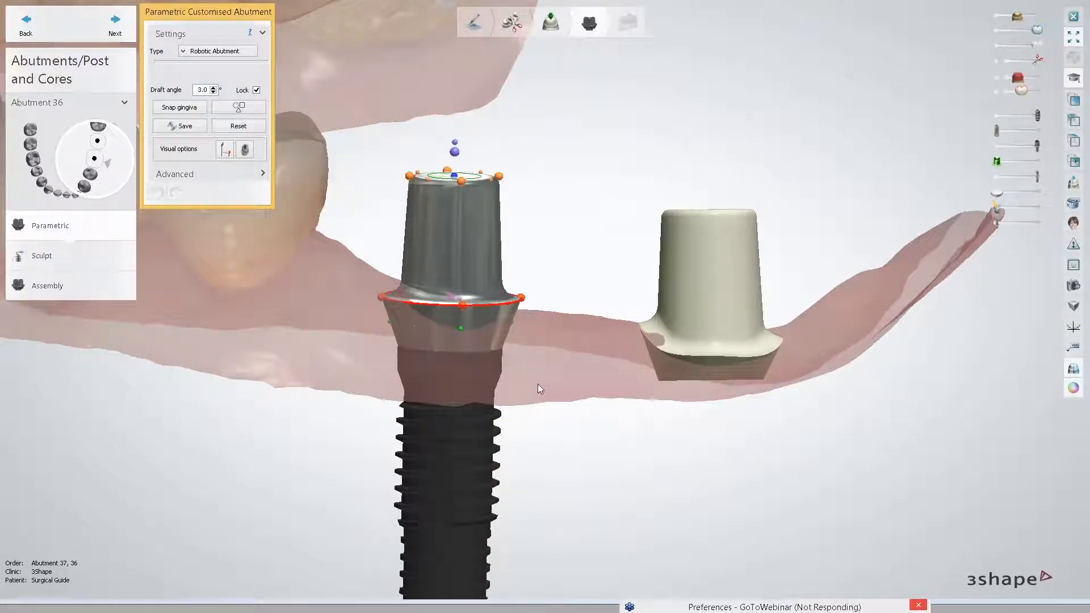
{"action": "right_click_drag", "start_coordinate": [406, 318], "coordinate": [387, 309]}
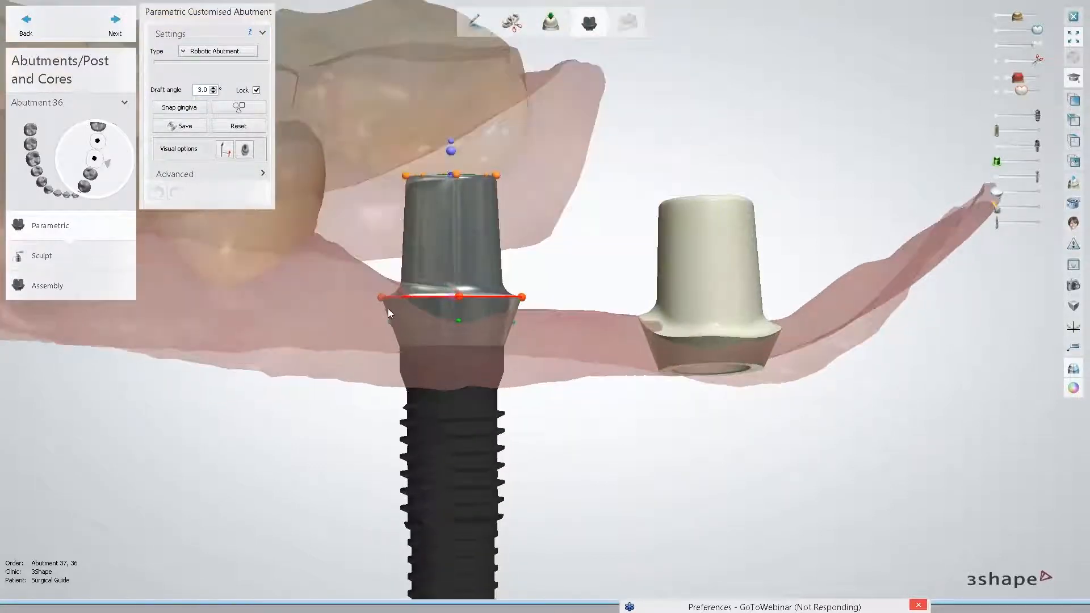
{"action": "scroll", "coordinate": [362, 298], "scroll_direction": "up", "scroll_amount": 2}
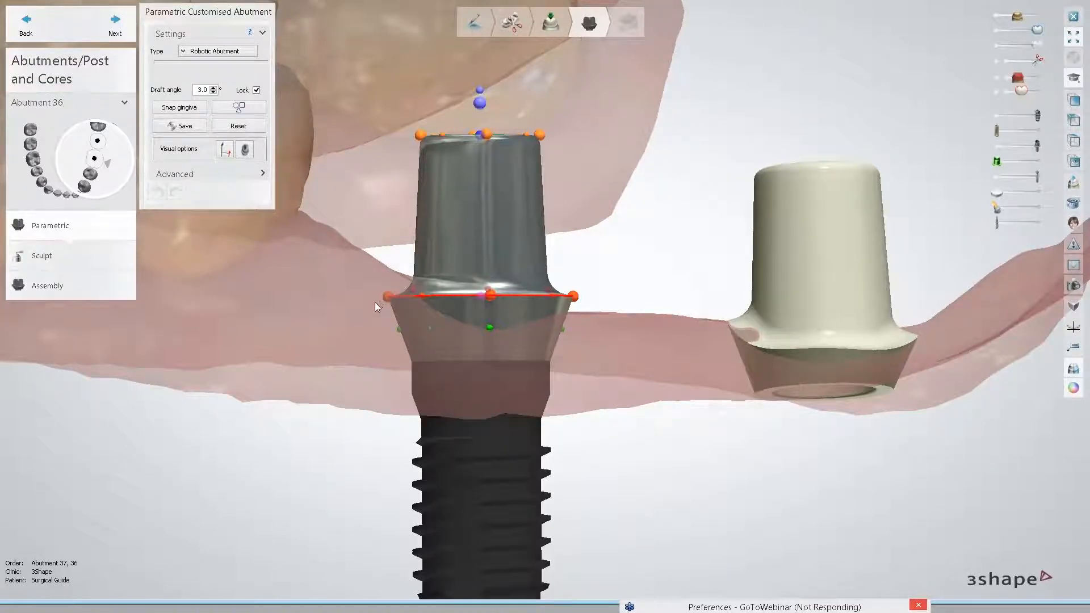
{"action": "left_click_drag", "start_coordinate": [388, 297], "coordinate": [379, 271]}
{"action": "left_click_drag", "start_coordinate": [574, 297], "coordinate": [580, 316]}
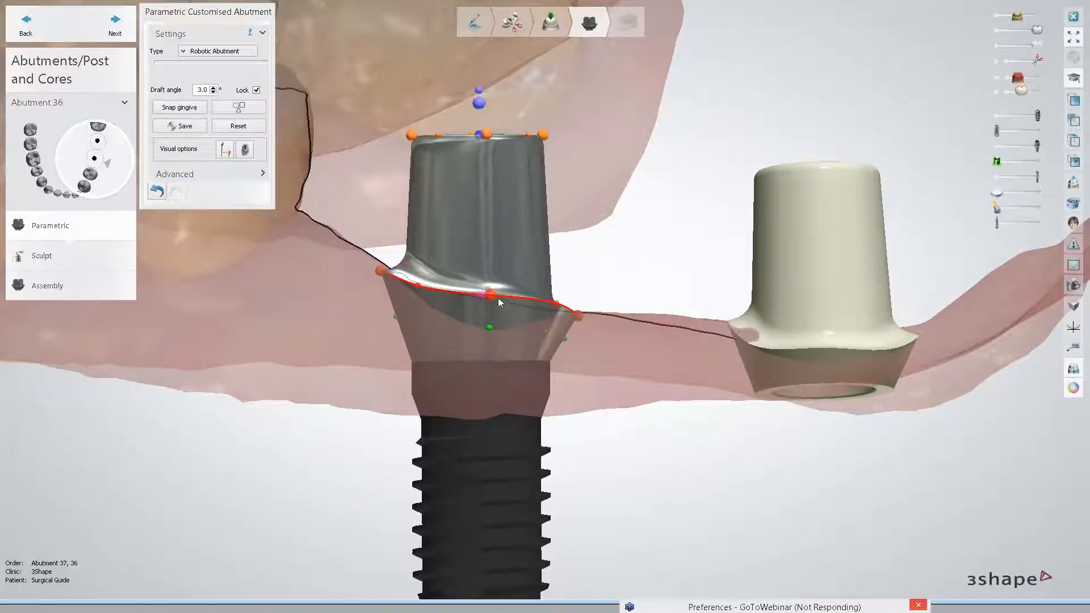
{"action": "left_click_drag", "start_coordinate": [493, 299], "coordinate": [494, 332]}
Step: Lower the remaining margin points around abutment 36 and snap its margin line to the gingiva
{"action": "right_click_drag", "start_coordinate": [612, 331], "coordinate": [524, 322]}
{"action": "left_click_drag", "start_coordinate": [573, 296], "coordinate": [563, 313]}
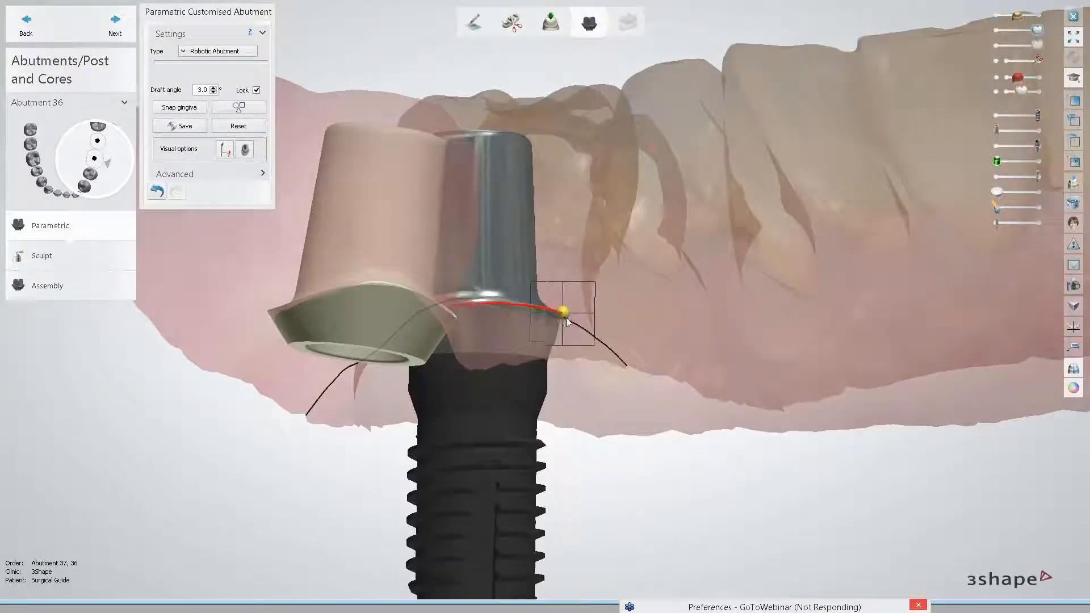
{"action": "right_click_drag", "start_coordinate": [425, 317], "coordinate": [511, 397]}
{"action": "left_click_drag", "start_coordinate": [611, 282], "coordinate": [612, 303]}
{"action": "right_click_drag", "start_coordinate": [613, 323], "coordinate": [396, 234]}
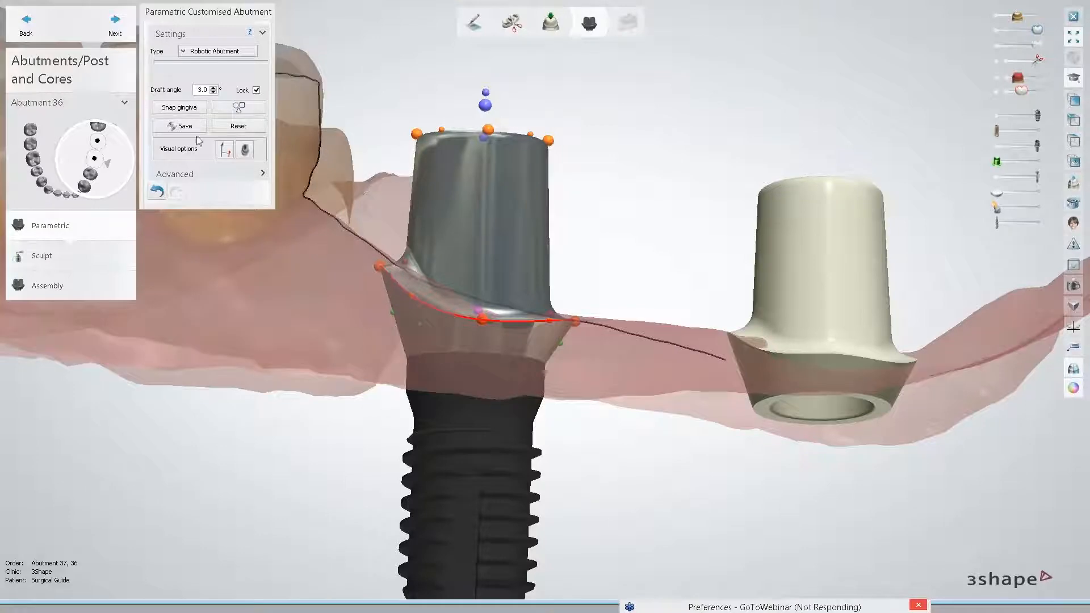
{"action": "left_click", "coordinate": [193, 107]}
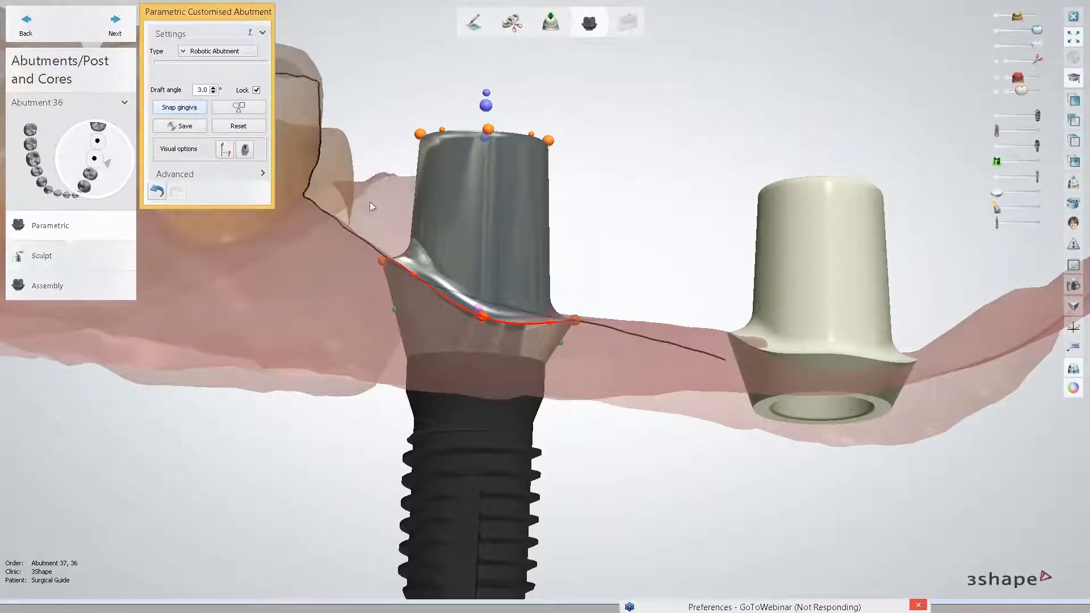
Step: Raise all margin points of abutment 36 together so the margin line sits slightly higher against the gingiva
{"action": "right_click_drag", "start_coordinate": [404, 372], "coordinate": [423, 255]}
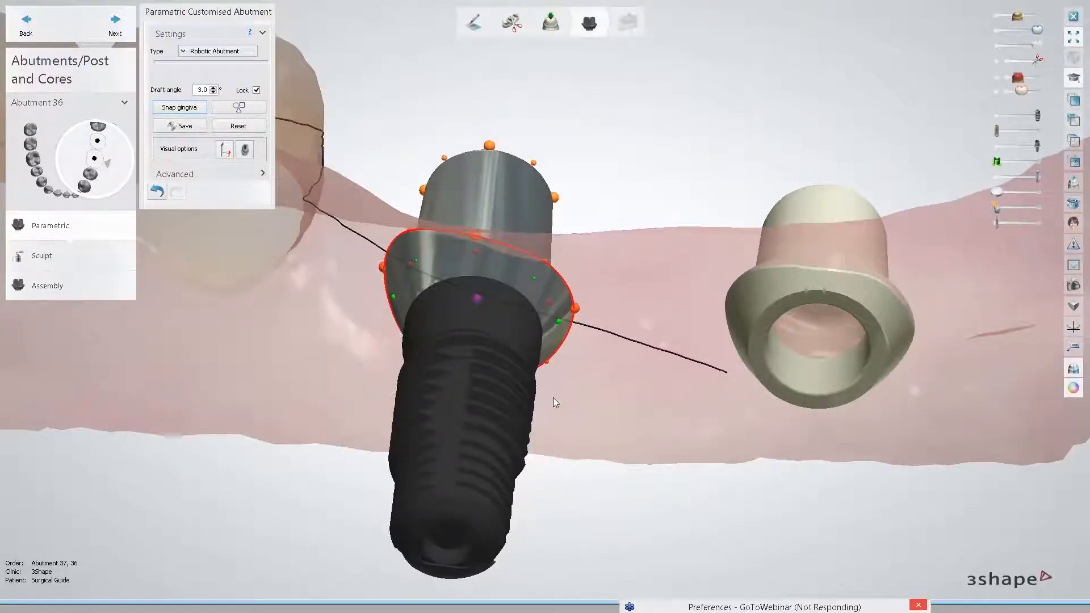
{"action": "right_click_drag", "start_coordinate": [555, 402], "coordinate": [369, 251]}
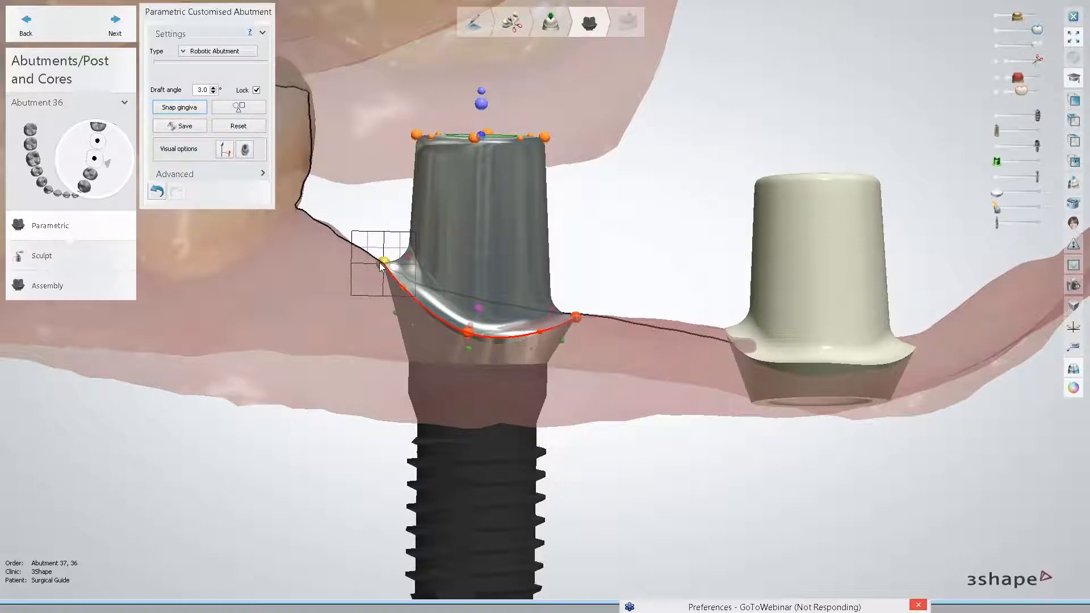
{"action": "key", "text": "ctrl"}
{"action": "left_click_drag", "start_coordinate": [381, 266], "coordinate": [382, 255]}
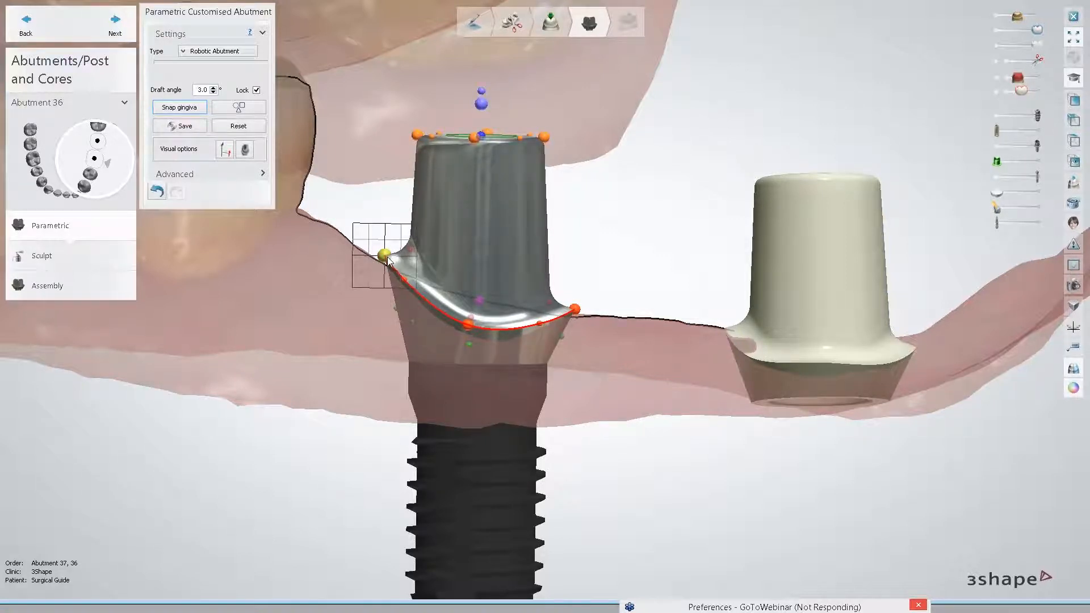
Step: Adjust the curvature of abutment 36's emergence profile between concave and convex, settling on a shape in between
{"action": "key", "text": "ctrl"}
{"action": "scroll", "coordinate": [389, 263], "scroll_direction": "down", "scroll_amount": 4, "text": "ctrl"}
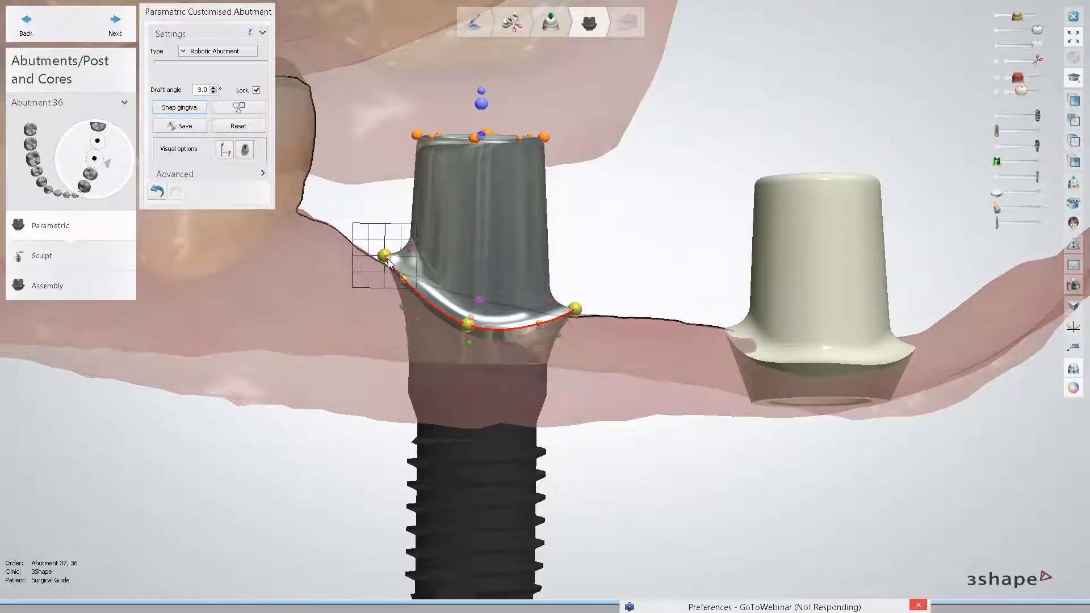
{"action": "scroll", "coordinate": [388, 263], "scroll_direction": "up", "scroll_amount": 2, "text": "ctrl"}
{"action": "scroll", "coordinate": [388, 263], "scroll_direction": "up", "scroll_amount": 3, "text": "ctrl"}
{"action": "scroll", "coordinate": [388, 264], "scroll_direction": "down", "scroll_amount": 5, "text": "ctrl"}
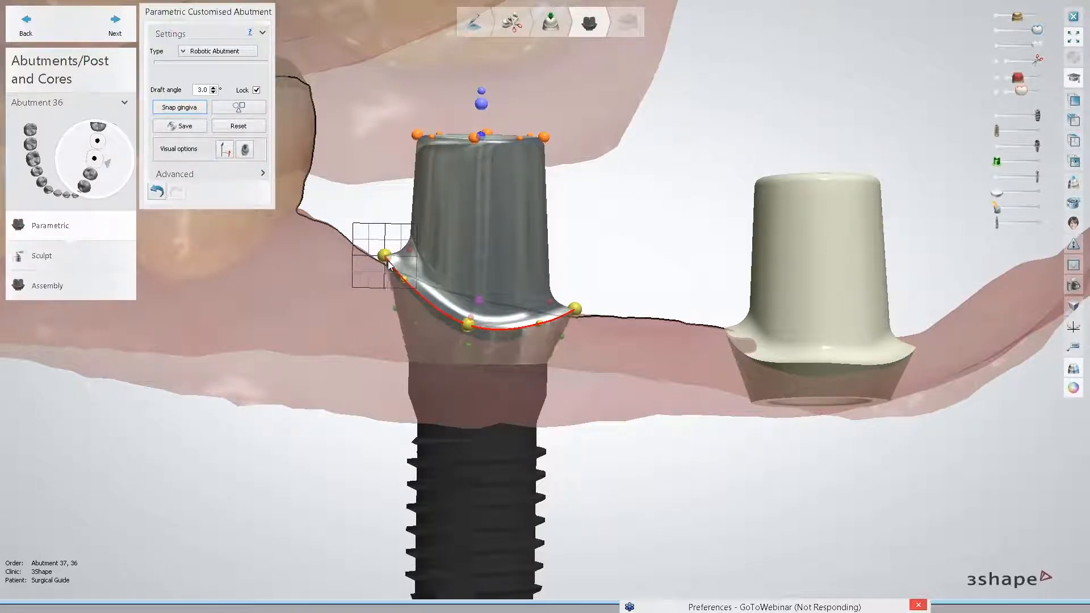
{"action": "scroll", "coordinate": [389, 264], "scroll_direction": "up", "scroll_amount": 3, "text": "ctrl"}
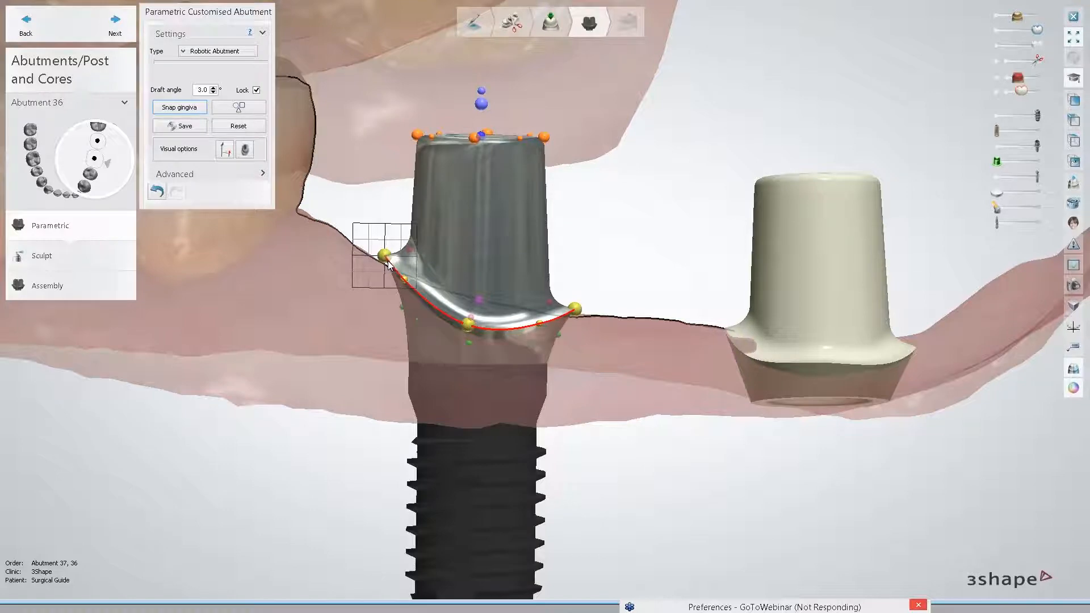
{"action": "scroll", "coordinate": [388, 265], "scroll_direction": "up", "scroll_amount": 1, "text": "ctrl"}
{"action": "scroll", "coordinate": [389, 264], "scroll_direction": "down", "scroll_amount": 1, "text": "ctrl"}
{"action": "scroll", "coordinate": [389, 262], "scroll_direction": "up", "scroll_amount": 1, "text": "ctrl"}
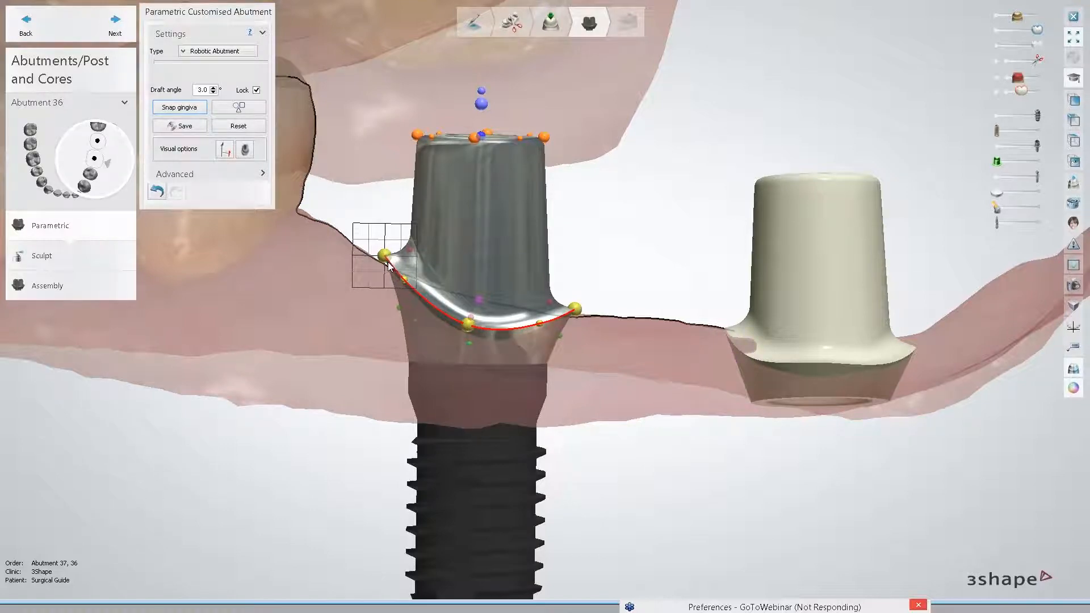
{"action": "scroll", "coordinate": [389, 262], "scroll_direction": "down", "scroll_amount": 1, "text": "ctrl"}
Step: Set the cross-section shape of abutment 36 to about 50% square and 4% triangular
{"action": "right_click_drag", "start_coordinate": [677, 188], "coordinate": [622, 258]}
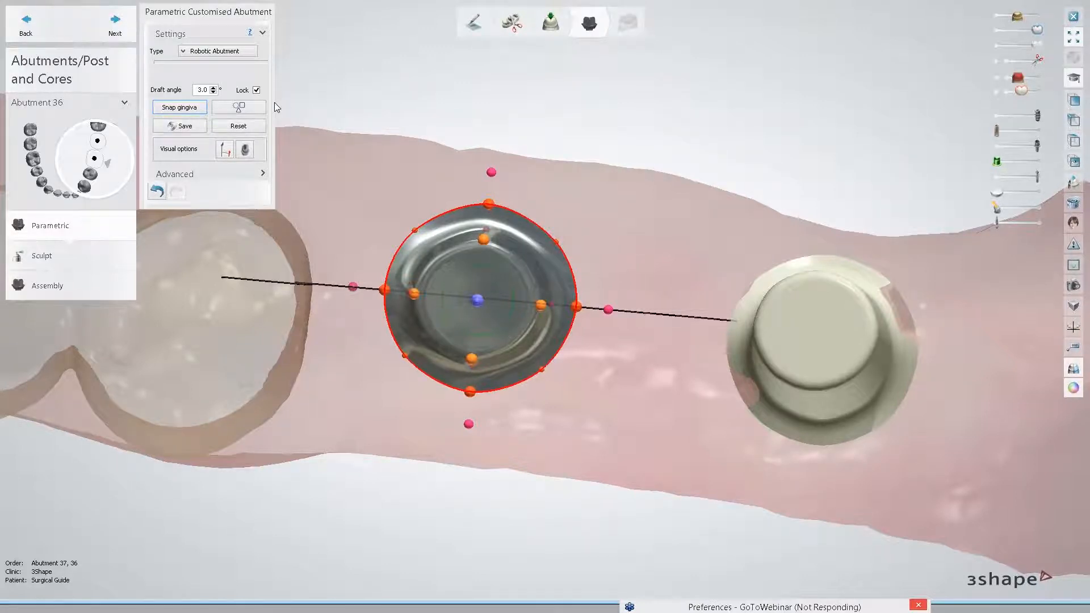
{"action": "left_click", "coordinate": [248, 108]}
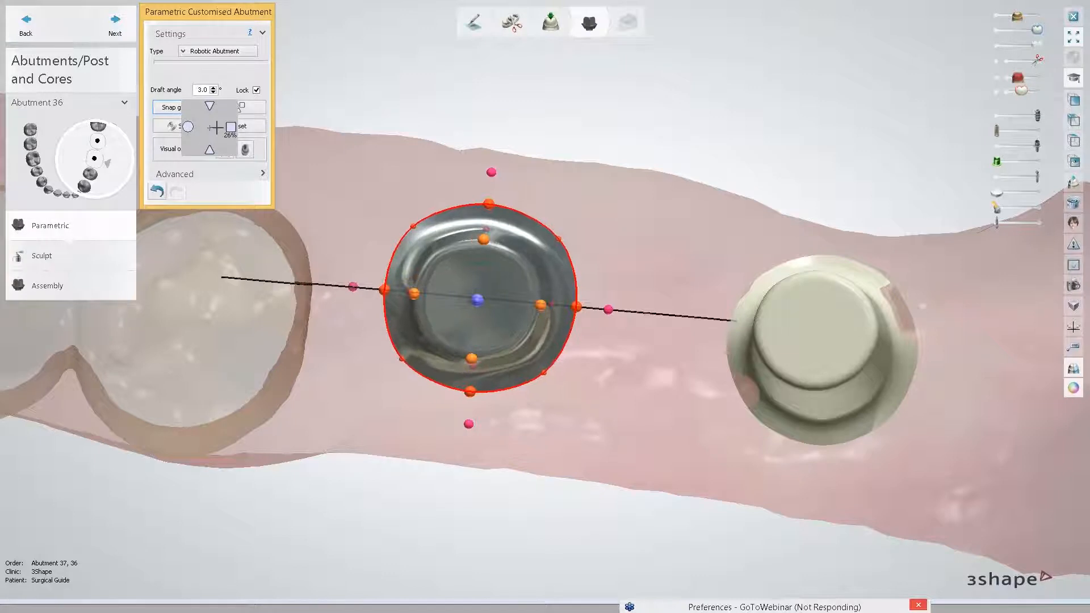
{"action": "left_click_drag", "start_coordinate": [220, 127], "coordinate": [221, 128]}
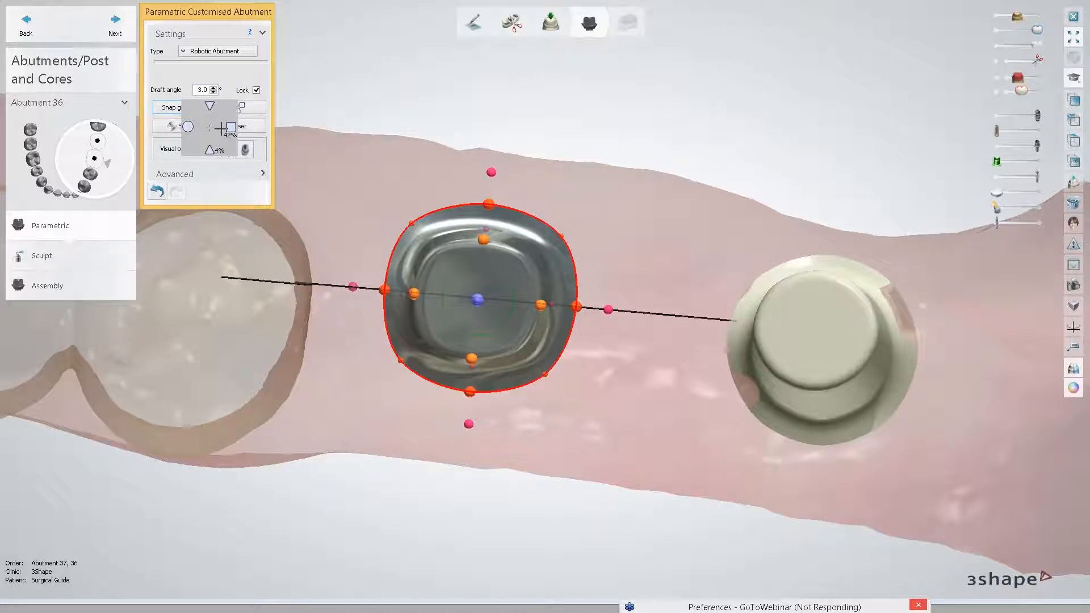
{"action": "left_click_drag", "start_coordinate": [221, 128], "coordinate": [224, 126]}
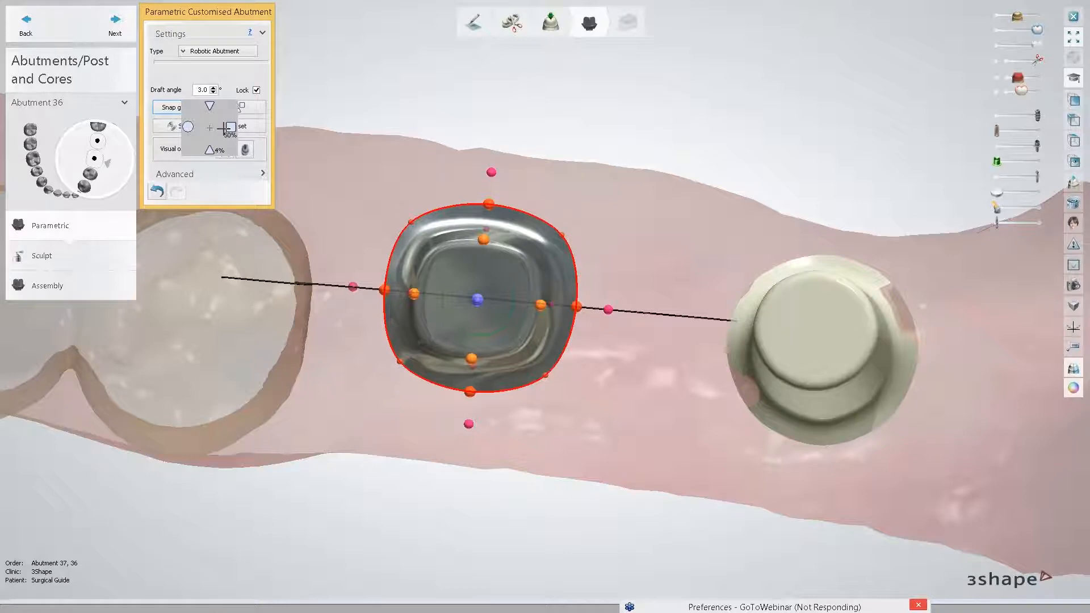
{"action": "left_click", "coordinate": [223, 129]}
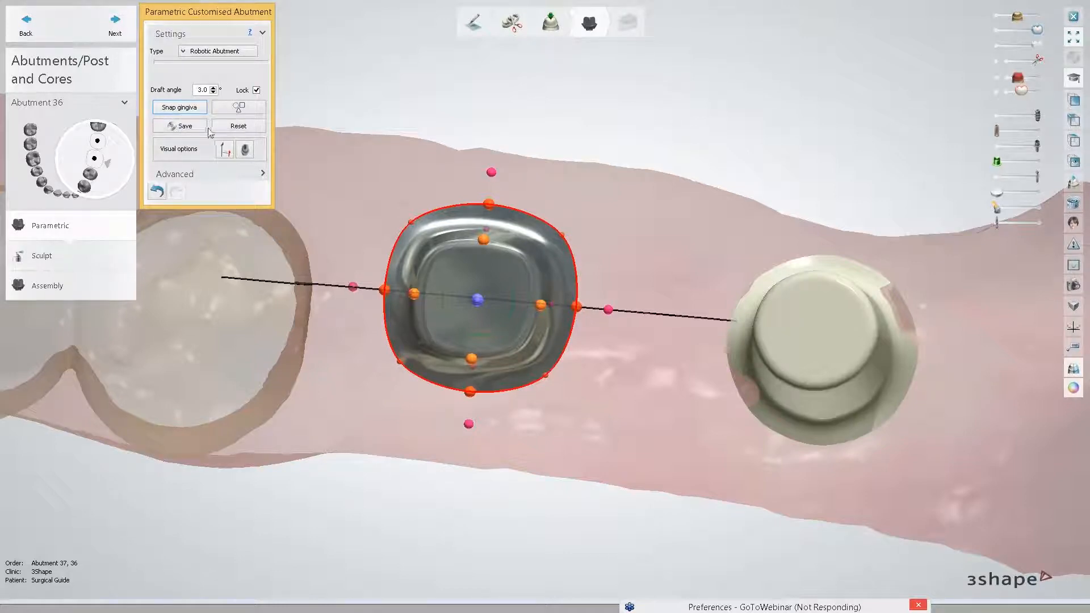
Step: Narrow the shoulder of abutment 36 by widening the post outward to the margin line, first mesiodistally and in the other direction as well
{"action": "mouse_move", "coordinate": [372, 324]}
{"action": "right_mouse_down"}
{"action": "mouse_move", "coordinate": [341, 333]}
{"action": "mouse_move", "coordinate": [353, 326]}
{"action": "mouse_move", "coordinate": [360, 263]}
{"action": "mouse_move", "coordinate": [381, 219]}
{"action": "mouse_move", "coordinate": [386, 236]}
{"action": "mouse_move", "coordinate": [349, 305]}
{"action": "mouse_move", "coordinate": [349, 347]}
{"action": "mouse_move", "coordinate": [352, 332]}
{"action": "mouse_move", "coordinate": [382, 325]}
{"action": "right_mouse_up"}
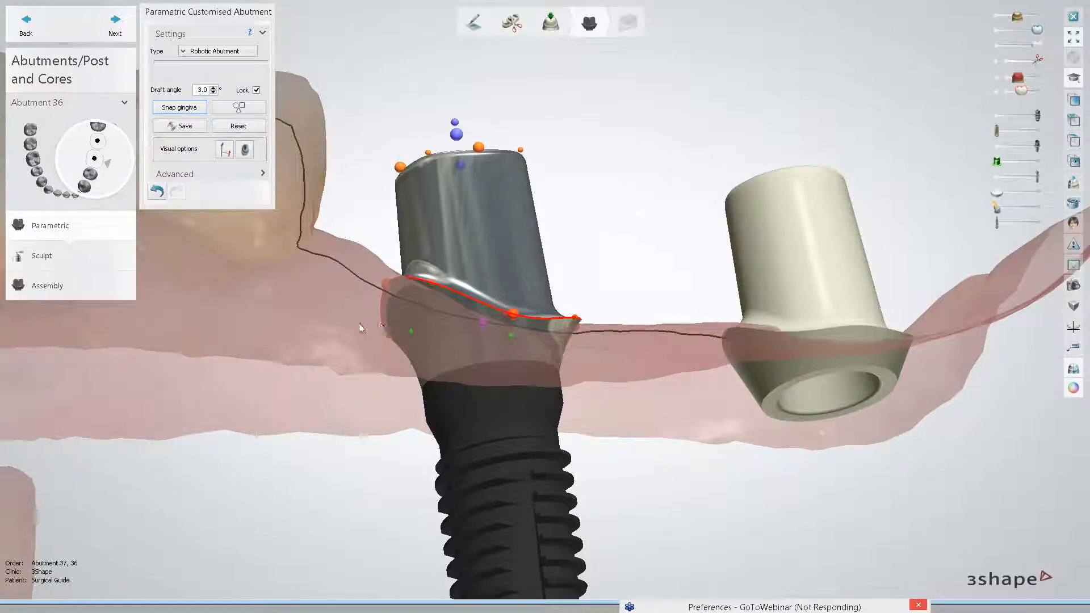
{"action": "right_click_drag", "start_coordinate": [381, 323], "coordinate": [364, 287]}
{"action": "scroll", "coordinate": [363, 288], "scroll_direction": "up", "scroll_amount": 2}
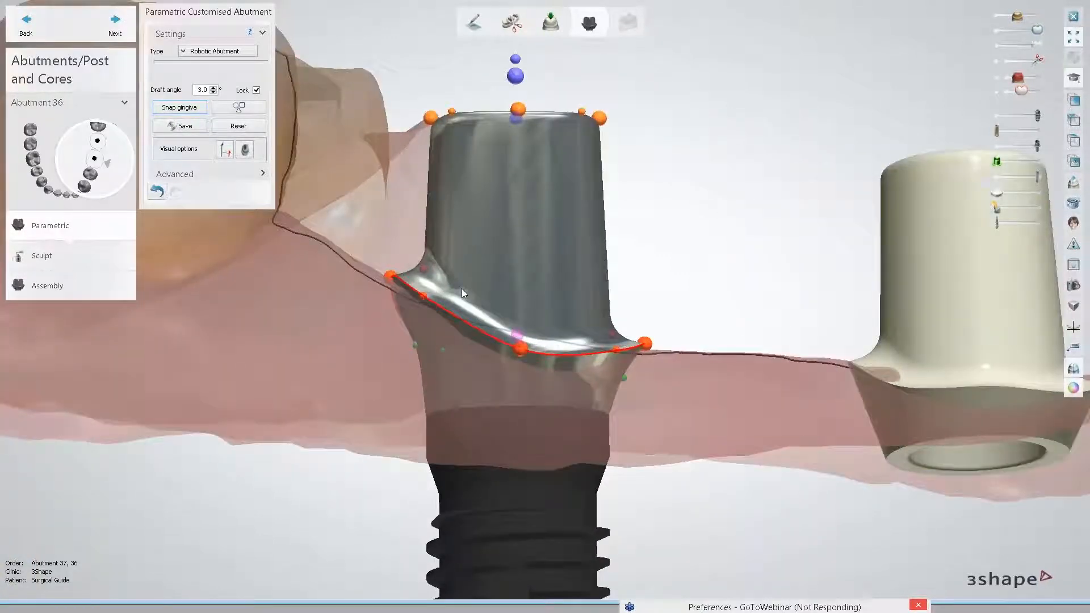
{"action": "right_click_drag", "start_coordinate": [691, 257], "coordinate": [654, 295]}
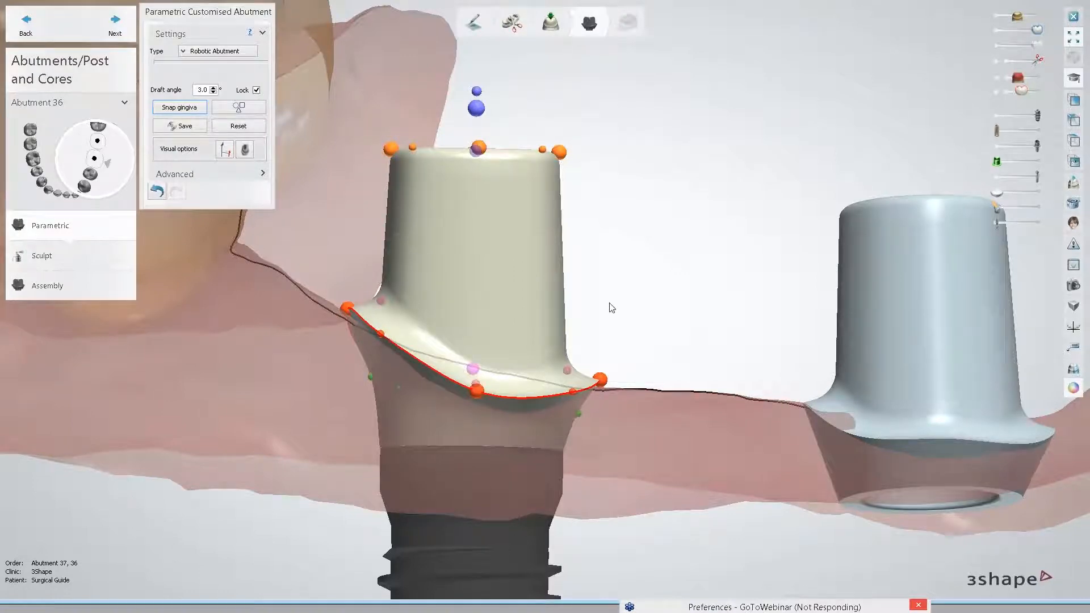
{"action": "right_click_drag", "start_coordinate": [608, 302], "coordinate": [600, 305]}
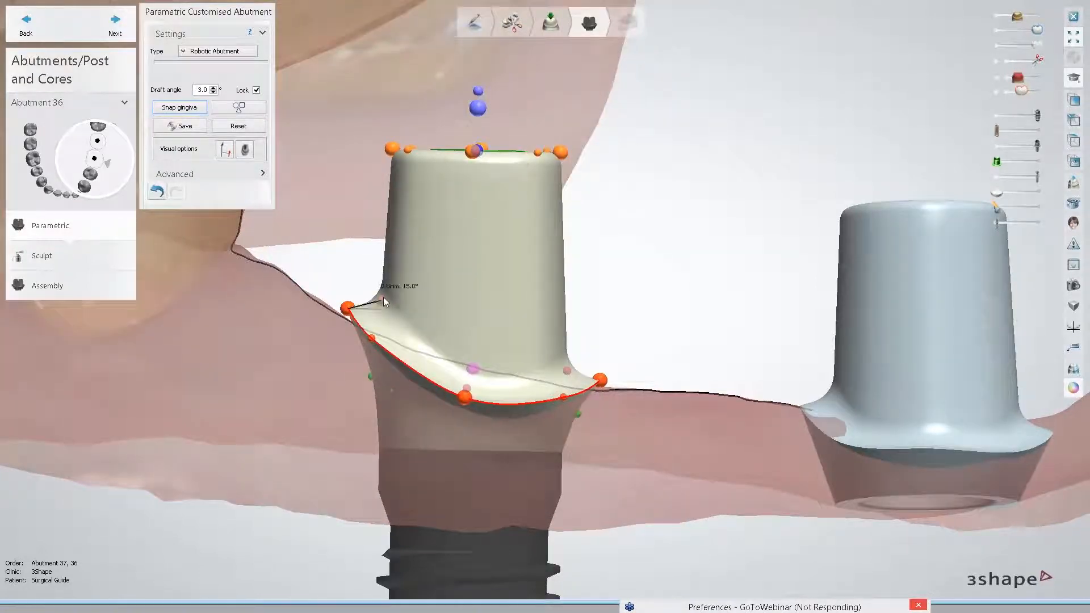
{"action": "left_click_drag", "start_coordinate": [384, 301], "coordinate": [357, 294]}
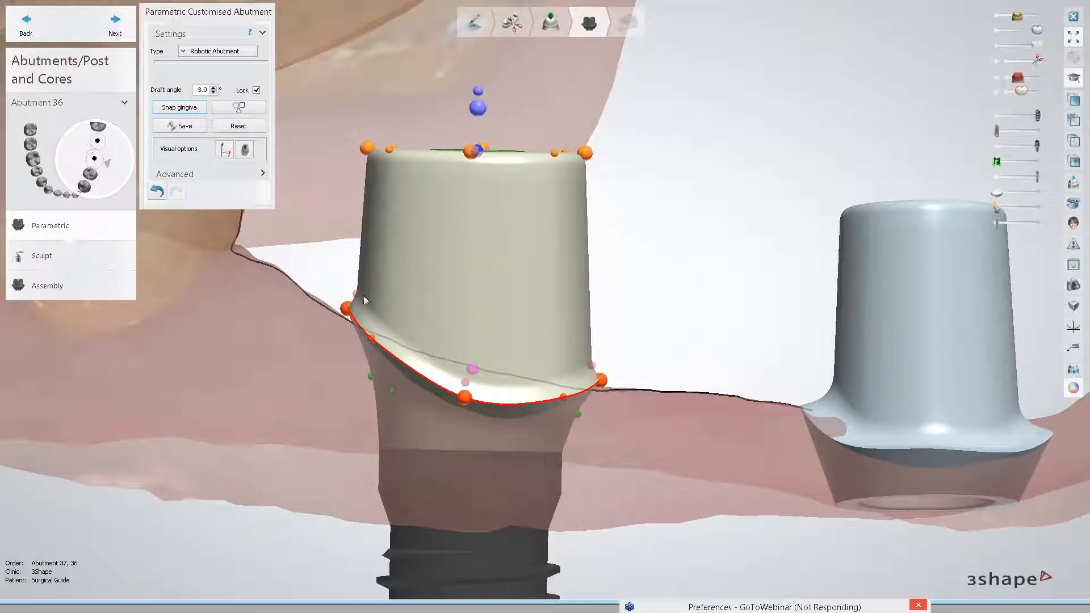
{"action": "left_click_drag", "start_coordinate": [364, 295], "coordinate": [366, 293]}
{"action": "scroll", "coordinate": [363, 308], "scroll_direction": "up", "scroll_amount": 3}
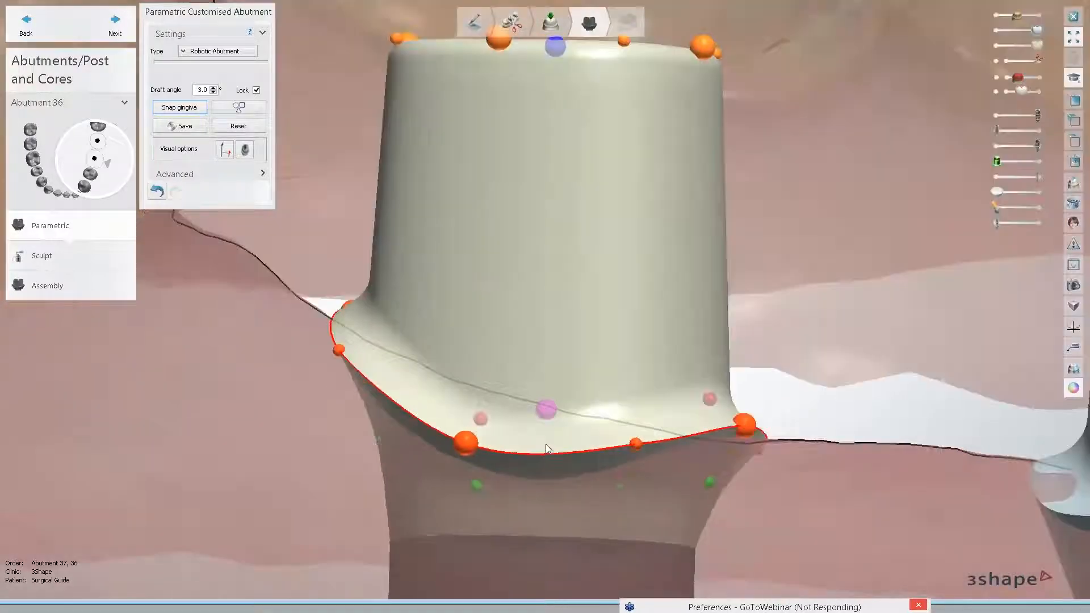
{"action": "right_click_drag", "start_coordinate": [547, 444], "coordinate": [498, 439]}
{"action": "left_click_drag", "start_coordinate": [372, 405], "coordinate": [325, 424]}
{"action": "right_click_drag", "start_coordinate": [289, 402], "coordinate": [378, 400]}
Step: Shorten abutment 36 by lowering its top surface well below the height of abutment 37, and fine-tune the top's position
{"action": "scroll", "coordinate": [368, 397], "scroll_direction": "down", "scroll_amount": 3}
{"action": "mouse_move", "coordinate": [527, 192]}
{"action": "right_mouse_down"}
{"action": "mouse_move", "coordinate": [532, 205]}
{"action": "mouse_move", "coordinate": [524, 200]}
{"action": "right_mouse_up"}
{"action": "left_click_drag", "start_coordinate": [493, 90], "coordinate": [495, 190]}
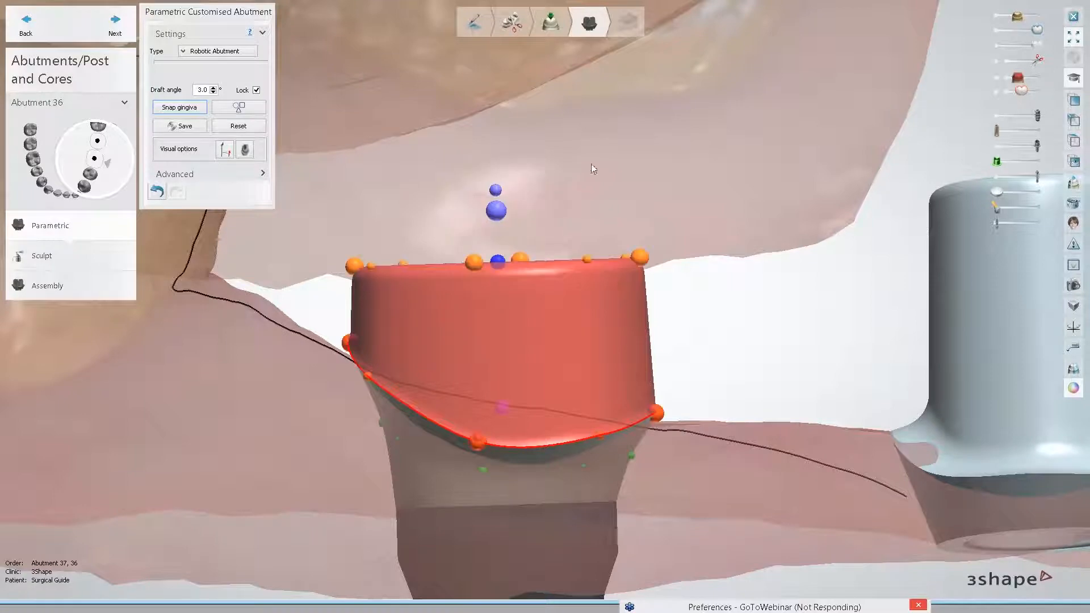
{"action": "mouse_move", "coordinate": [591, 164]}
{"action": "right_mouse_down"}
{"action": "mouse_move", "coordinate": [588, 216]}
{"action": "mouse_move", "coordinate": [596, 171]}
{"action": "right_mouse_up"}
{"action": "left_click_drag", "start_coordinate": [513, 193], "coordinate": [513, 196]}
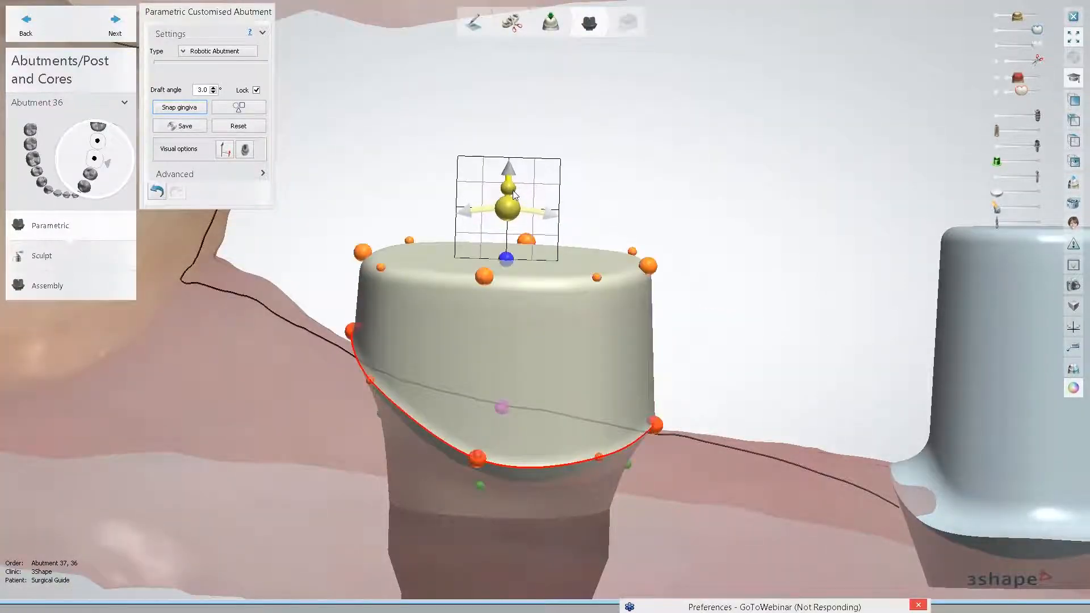
{"action": "mouse_move", "coordinate": [752, 152]}
{"action": "right_mouse_down"}
{"action": "mouse_move", "coordinate": [762, 150]}
{"action": "mouse_move", "coordinate": [750, 146]}
{"action": "right_mouse_up"}
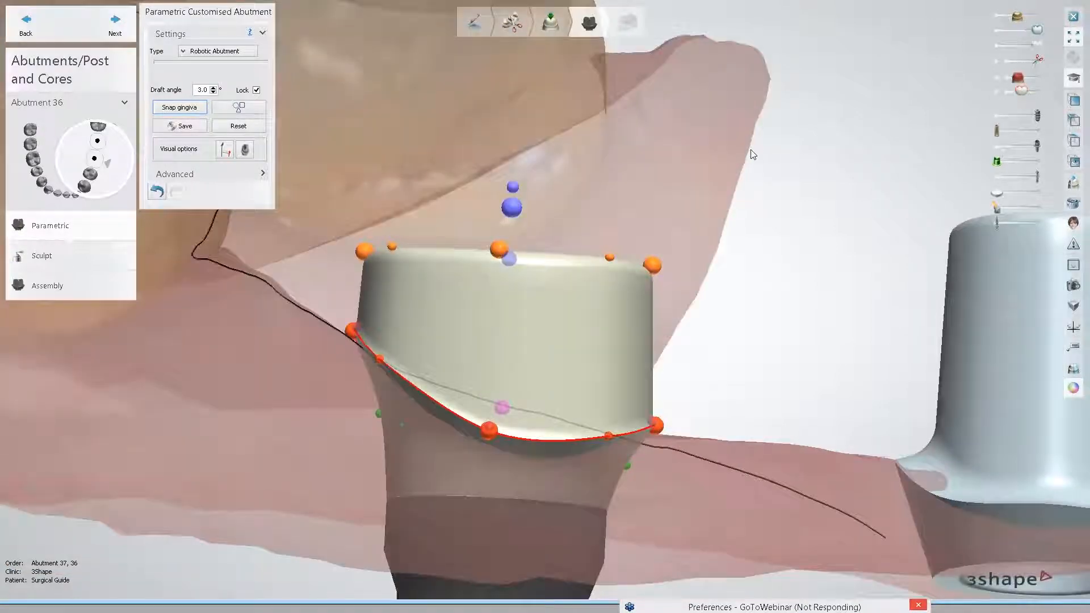
{"action": "scroll", "coordinate": [747, 145], "scroll_direction": "down", "scroll_amount": 4}
{"action": "middle_click_drag", "start_coordinate": [601, 377], "coordinate": [570, 335]}
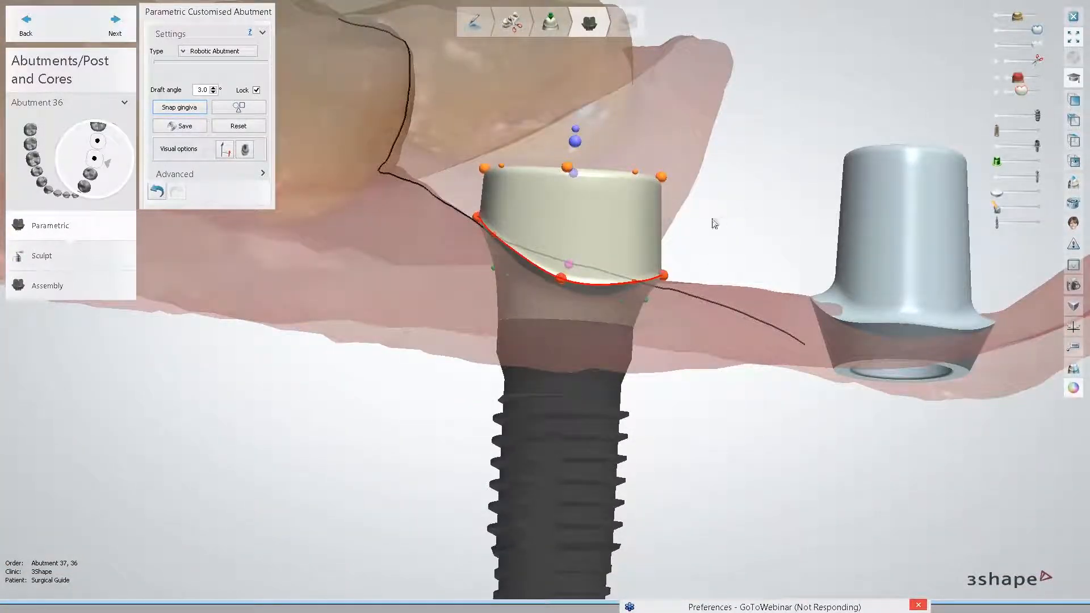
{"action": "right_click_drag", "start_coordinate": [762, 169], "coordinate": [757, 193]}
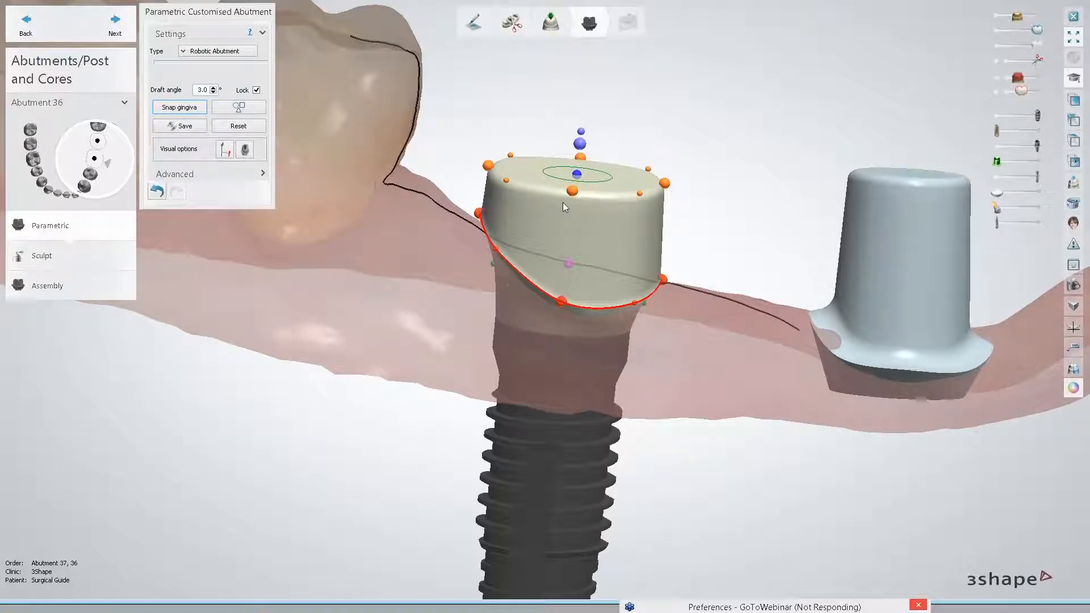
{"action": "right_click_drag", "start_coordinate": [653, 139], "coordinate": [621, 131]}
{"action": "mouse_move", "coordinate": [579, 130]}
{"action": "left_mouse_down"}
{"action": "mouse_move", "coordinate": [572, 215]}
{"action": "mouse_move", "coordinate": [581, 129]}
{"action": "left_mouse_up"}
{"action": "left_click_drag", "start_coordinate": [581, 130], "coordinate": [581, 130]}
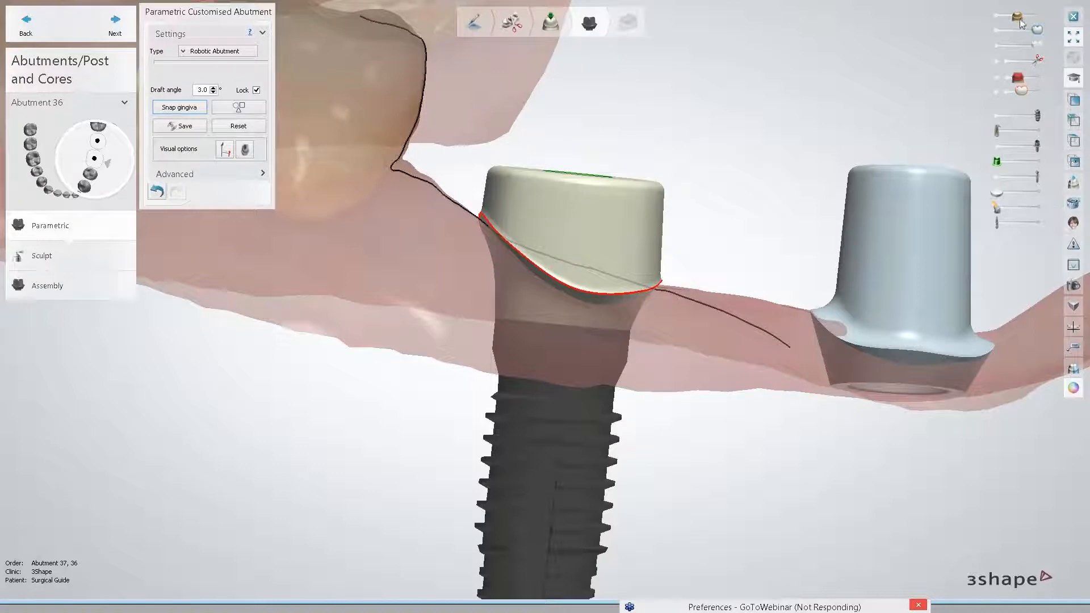
Step: Make abutment 36 translucent and examine how the connection inside it fits within the walls, top and emergence profile
{"action": "left_click_drag", "start_coordinate": [1038, 29], "coordinate": [1015, 29]}
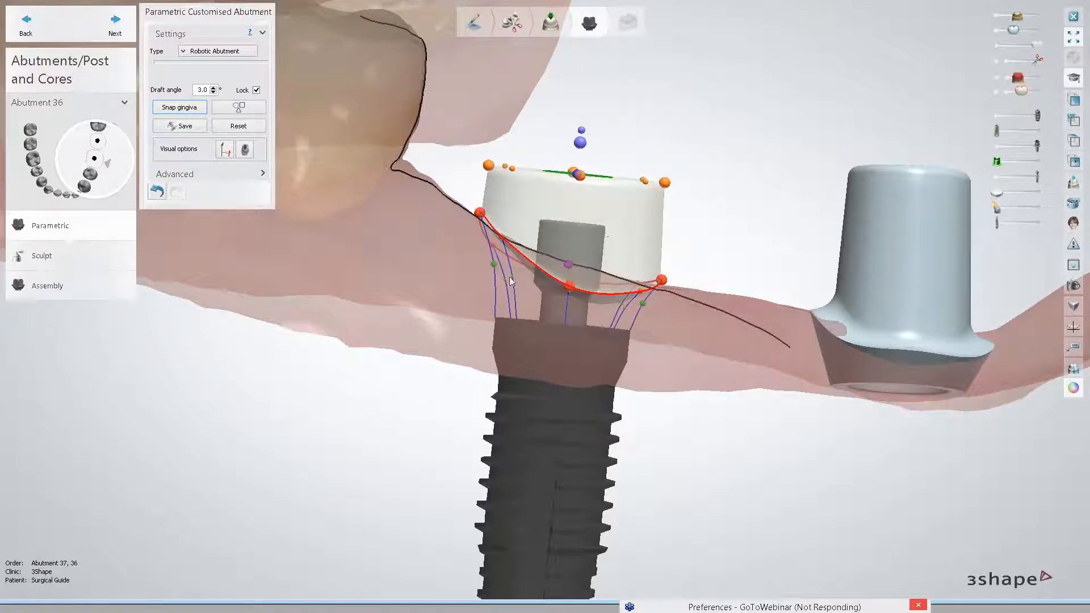
{"action": "right_click_drag", "start_coordinate": [714, 265], "coordinate": [541, 283]}
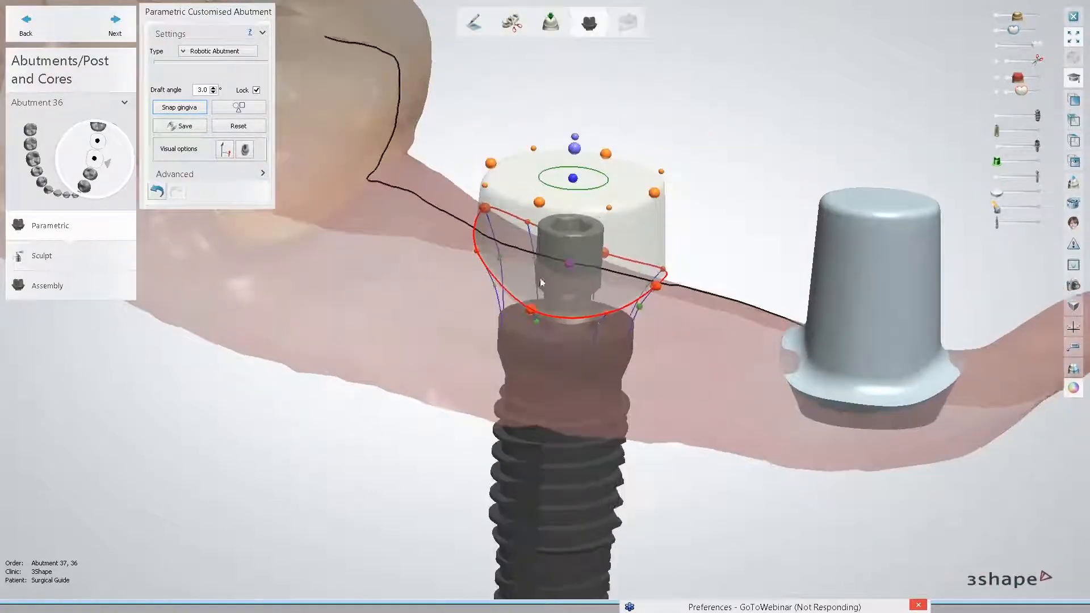
{"action": "right_click_drag", "start_coordinate": [691, 302], "coordinate": [594, 285]}
{"action": "scroll", "coordinate": [705, 289], "scroll_direction": "up", "scroll_amount": 3}
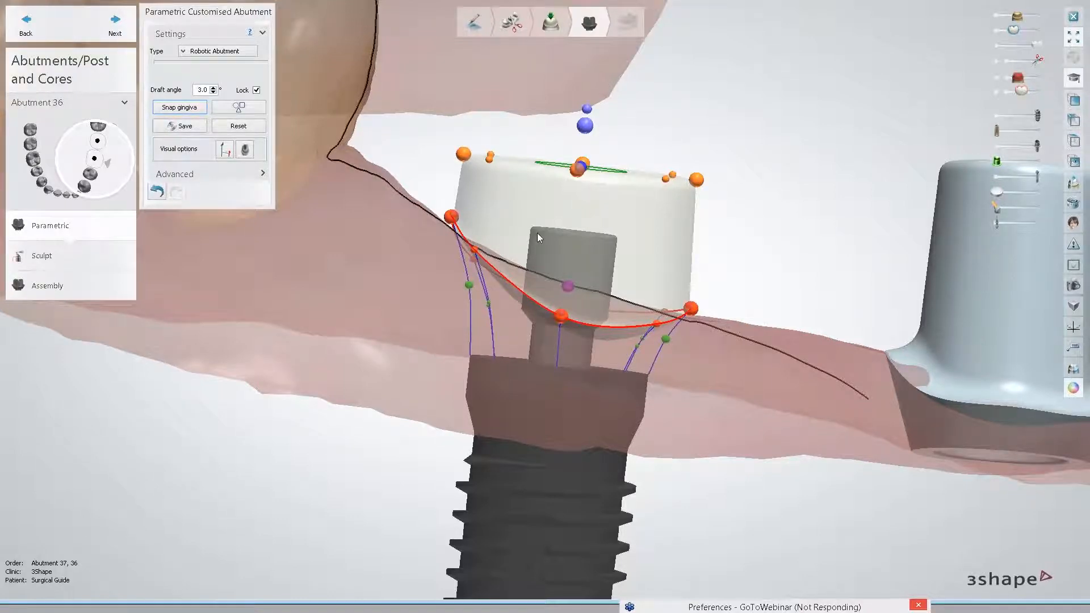
{"action": "right_click_drag", "start_coordinate": [539, 237], "coordinate": [609, 290]}
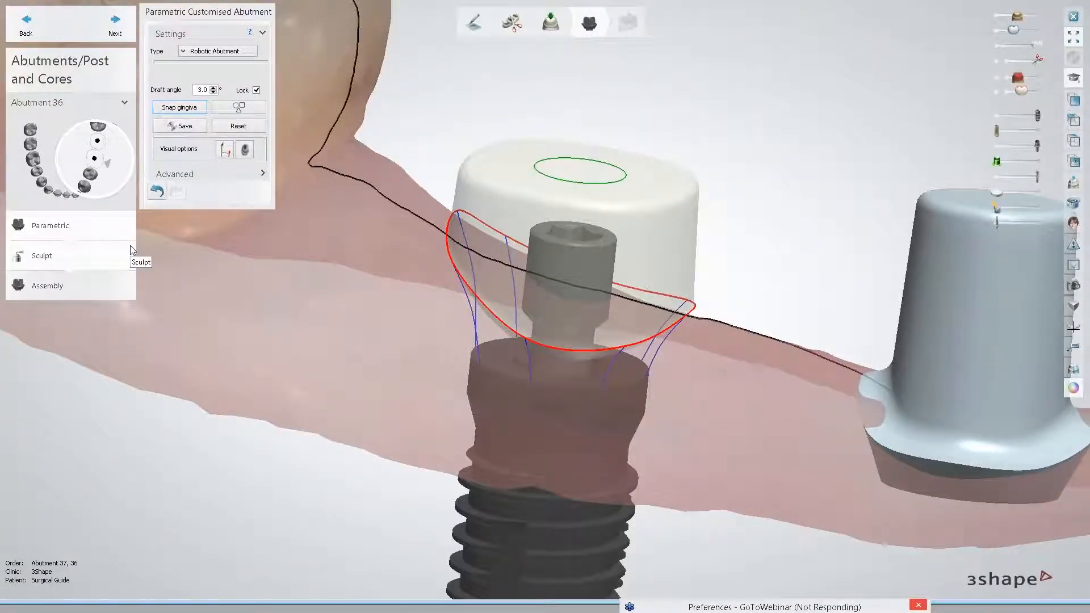
{"action": "mouse_move", "coordinate": [460, 276]}
{"action": "right_mouse_down"}
{"action": "mouse_move", "coordinate": [464, 259]}
{"action": "mouse_move", "coordinate": [466, 271]}
{"action": "mouse_move", "coordinate": [409, 262]}
{"action": "mouse_move", "coordinate": [454, 261]}
{"action": "right_mouse_up"}
{"action": "mouse_move", "coordinate": [579, 126]}
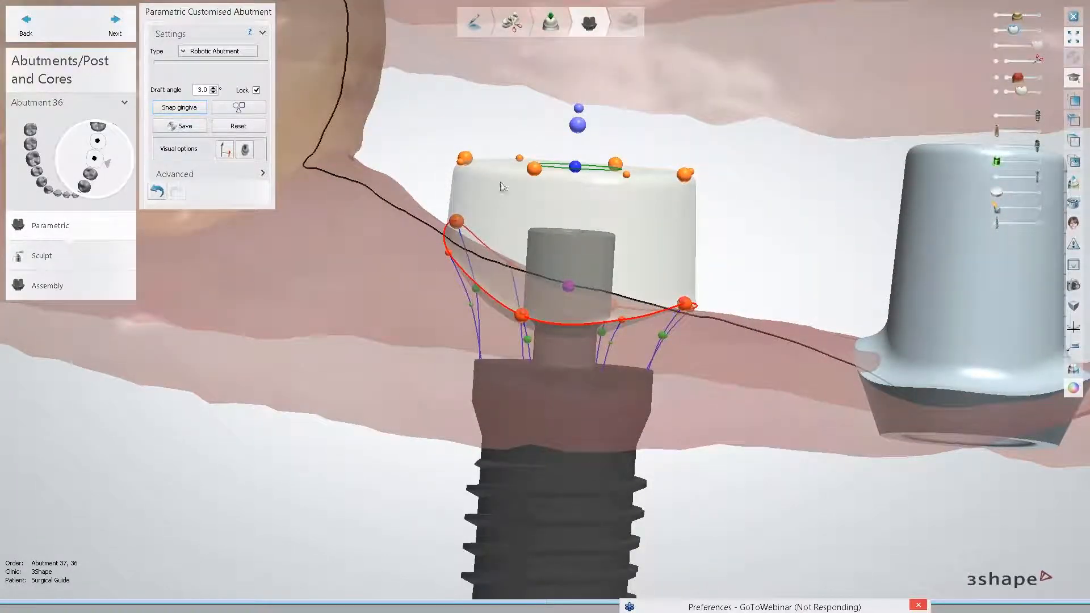
{"action": "right_click_drag", "start_coordinate": [561, 209], "coordinate": [571, 201]}
{"action": "mouse_move", "coordinate": [581, 105]}
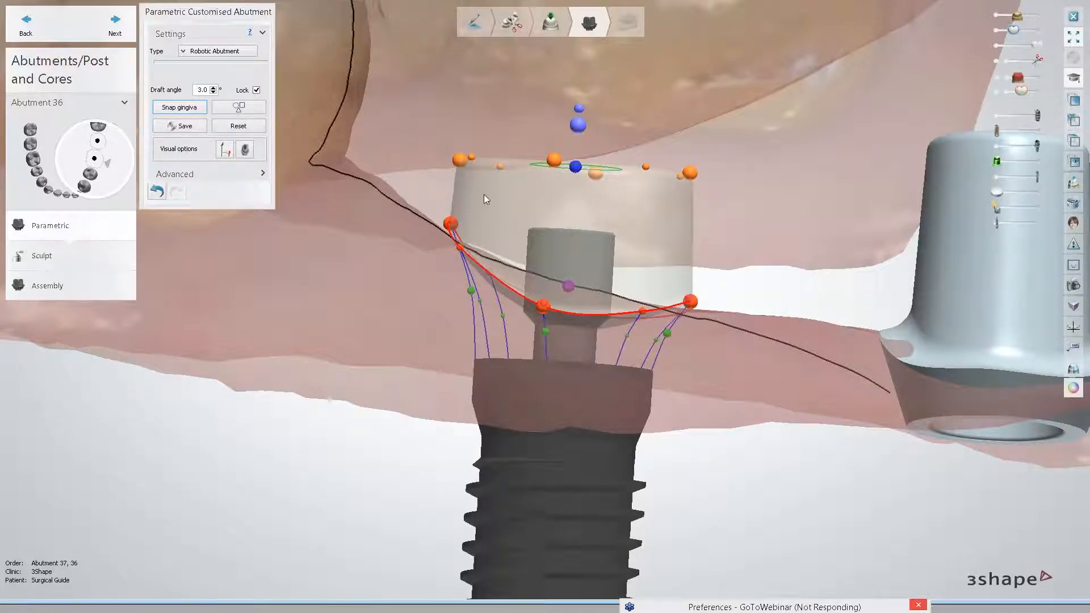
{"action": "mouse_move", "coordinate": [414, 170]}
{"action": "right_mouse_down"}
{"action": "mouse_move", "coordinate": [383, 137]}
{"action": "mouse_move", "coordinate": [366, 170]}
{"action": "mouse_move", "coordinate": [374, 214]}
{"action": "mouse_move", "coordinate": [370, 185]}
{"action": "right_mouse_up"}
Step: Proceed to sculpting abutment 36, choose the smoothing wax knife, and make the abutment opaque again
{"action": "left_click", "coordinate": [116, 25]}
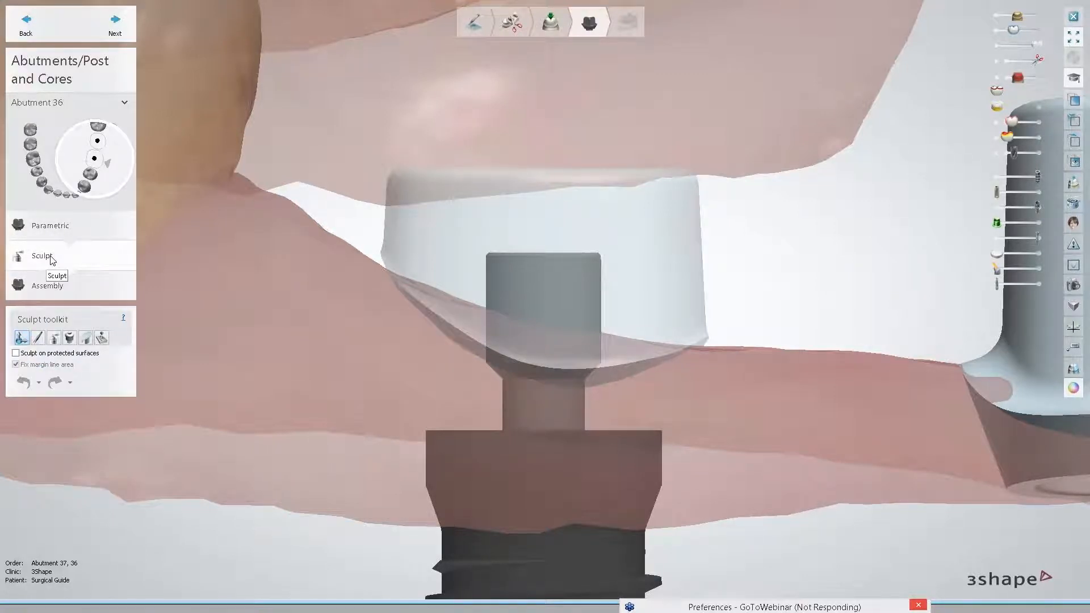
{"action": "left_click", "coordinate": [54, 338]}
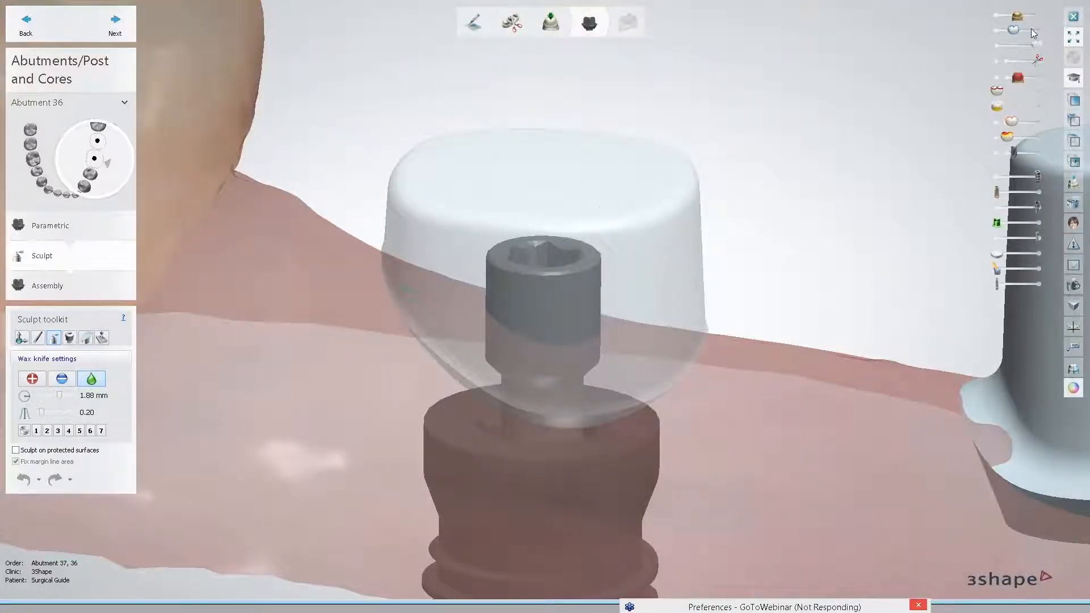
{"action": "left_click_drag", "start_coordinate": [1014, 30], "coordinate": [1044, 36]}
Step: Smooth the top edges and side walls of abutment 36 with the wax knife and proceed to its assembly
{"action": "mouse_move", "coordinate": [434, 239]}
{"action": "left_mouse_down"}
{"action": "mouse_move", "coordinate": [631, 233]}
{"action": "mouse_move", "coordinate": [683, 165]}
{"action": "mouse_move", "coordinate": [547, 139]}
{"action": "mouse_move", "coordinate": [420, 158]}
{"action": "mouse_move", "coordinate": [472, 216]}
{"action": "mouse_move", "coordinate": [604, 231]}
{"action": "mouse_move", "coordinate": [679, 205]}
{"action": "mouse_move", "coordinate": [680, 187]}
{"action": "mouse_move", "coordinate": [548, 256]}
{"action": "mouse_move", "coordinate": [428, 204]}
{"action": "left_mouse_up"}
{"action": "right_click_drag", "start_coordinate": [427, 206], "coordinate": [455, 136]}
{"action": "mouse_move", "coordinate": [596, 120]}
{"action": "left_mouse_down"}
{"action": "mouse_move", "coordinate": [674, 246]}
{"action": "mouse_move", "coordinate": [619, 314]}
{"action": "mouse_move", "coordinate": [642, 323]}
{"action": "left_mouse_up"}
{"action": "mouse_move", "coordinate": [551, 366]}
{"action": "left_mouse_down"}
{"action": "mouse_move", "coordinate": [574, 374]}
{"action": "mouse_move", "coordinate": [465, 358]}
{"action": "mouse_move", "coordinate": [397, 273]}
{"action": "mouse_move", "coordinate": [453, 114]}
{"action": "mouse_move", "coordinate": [628, 141]}
{"action": "mouse_move", "coordinate": [686, 223]}
{"action": "mouse_move", "coordinate": [625, 343]}
{"action": "left_mouse_up"}
{"action": "mouse_move", "coordinate": [625, 343]}
{"action": "right_mouse_down"}
{"action": "mouse_move", "coordinate": [641, 267]}
{"action": "mouse_move", "coordinate": [560, 255]}
{"action": "mouse_move", "coordinate": [494, 267]}
{"action": "right_mouse_up"}
{"action": "mouse_move", "coordinate": [604, 250]}
{"action": "right_mouse_down"}
{"action": "mouse_move", "coordinate": [576, 277]}
{"action": "mouse_move", "coordinate": [541, 245]}
{"action": "right_mouse_up"}
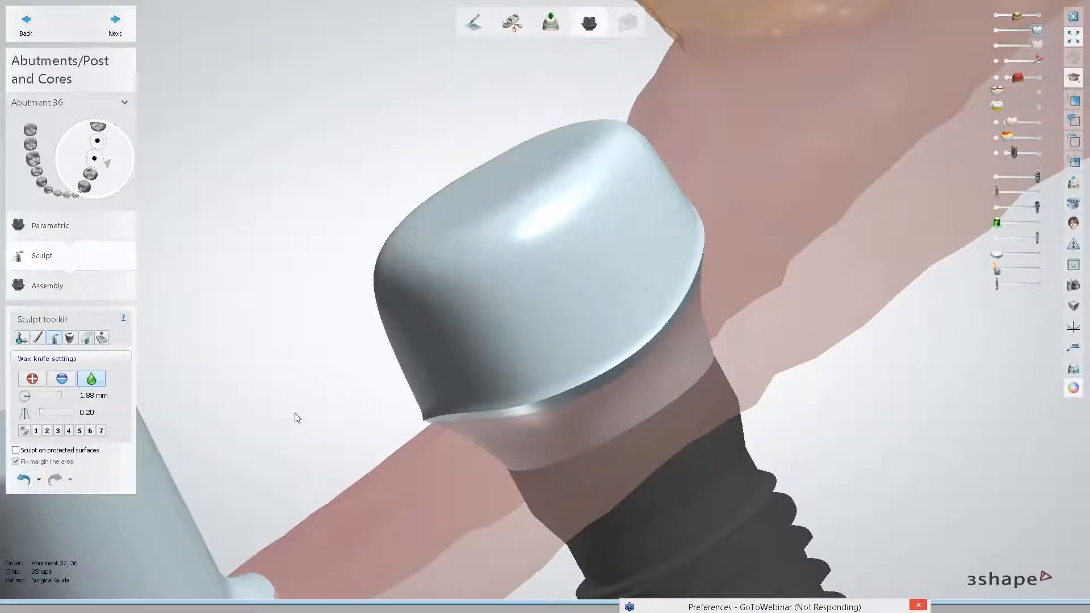
{"action": "right_click_drag", "start_coordinate": [298, 419], "coordinate": [366, 357]}
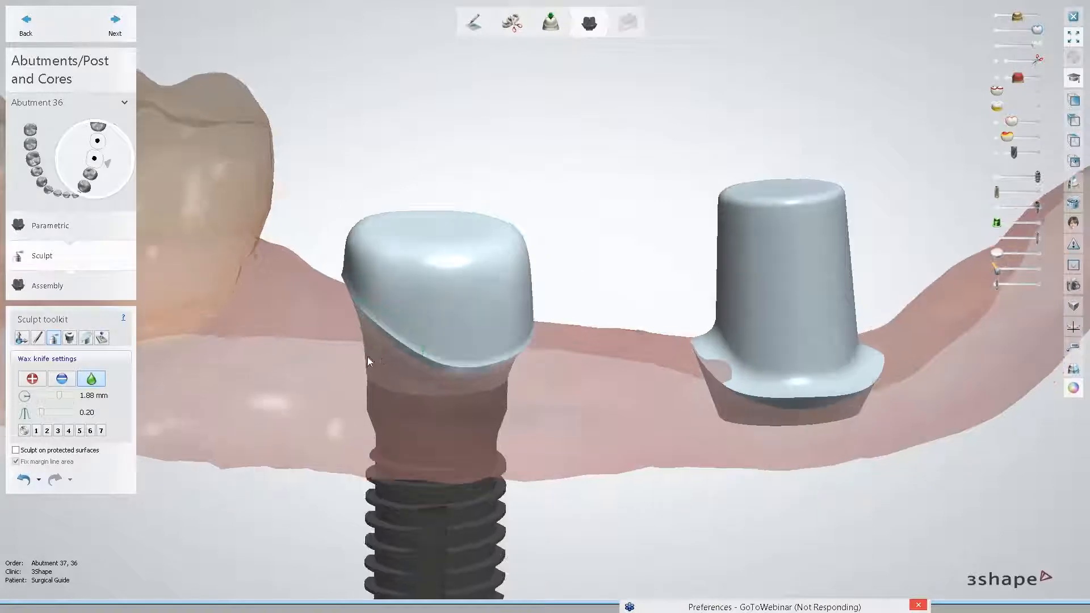
{"action": "left_click", "coordinate": [94, 284]}
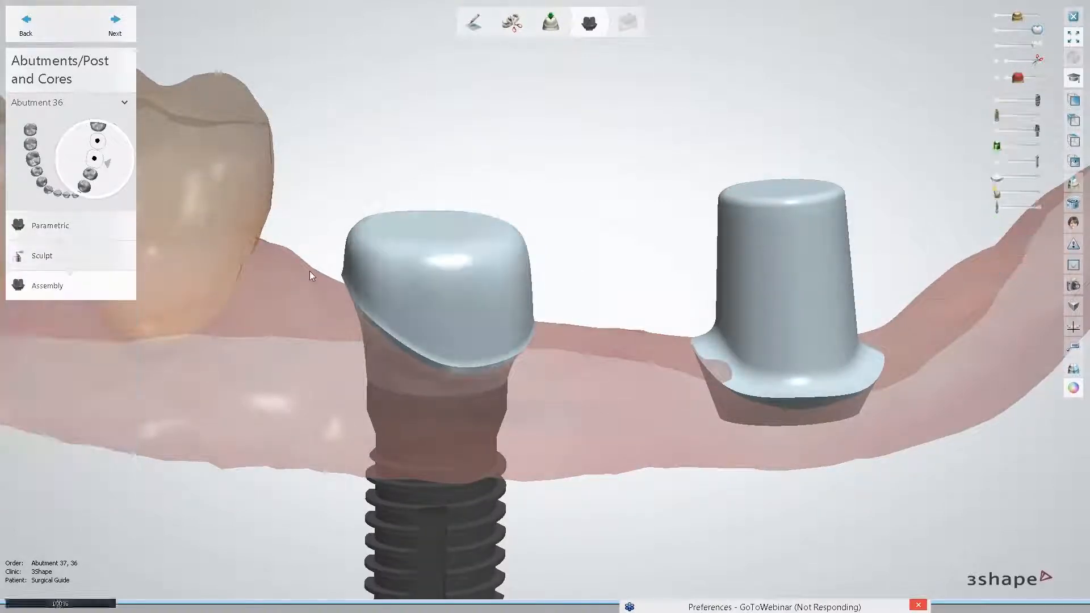
Step: Try to shorten abutment 36 further by lowering its top in the sculpting stage, and proceed to assembly
{"action": "right_click_drag", "start_coordinate": [360, 175], "coordinate": [358, 205]}
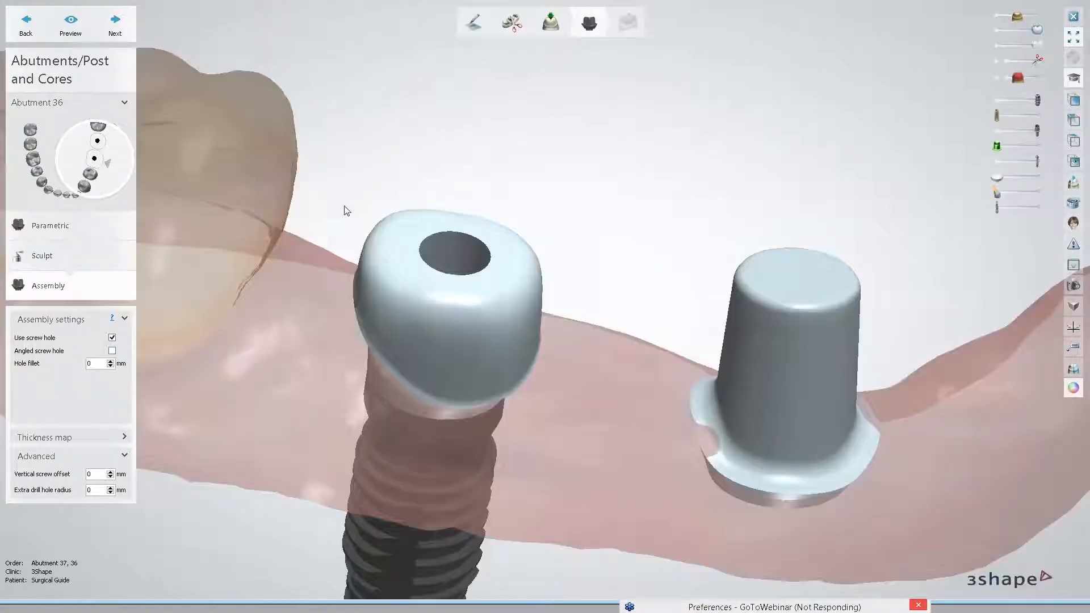
{"action": "left_click", "coordinate": [80, 256]}
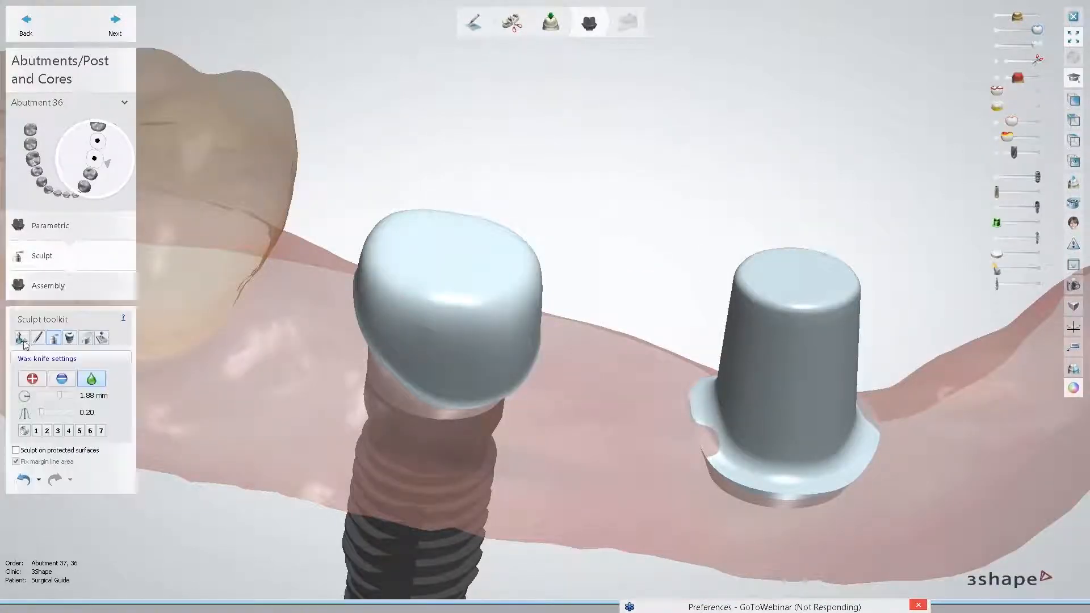
{"action": "left_click", "coordinate": [22, 341]}
{"action": "right_click_drag", "start_coordinate": [346, 274], "coordinate": [351, 241]}
{"action": "left_click_drag", "start_coordinate": [461, 228], "coordinate": [460, 257]}
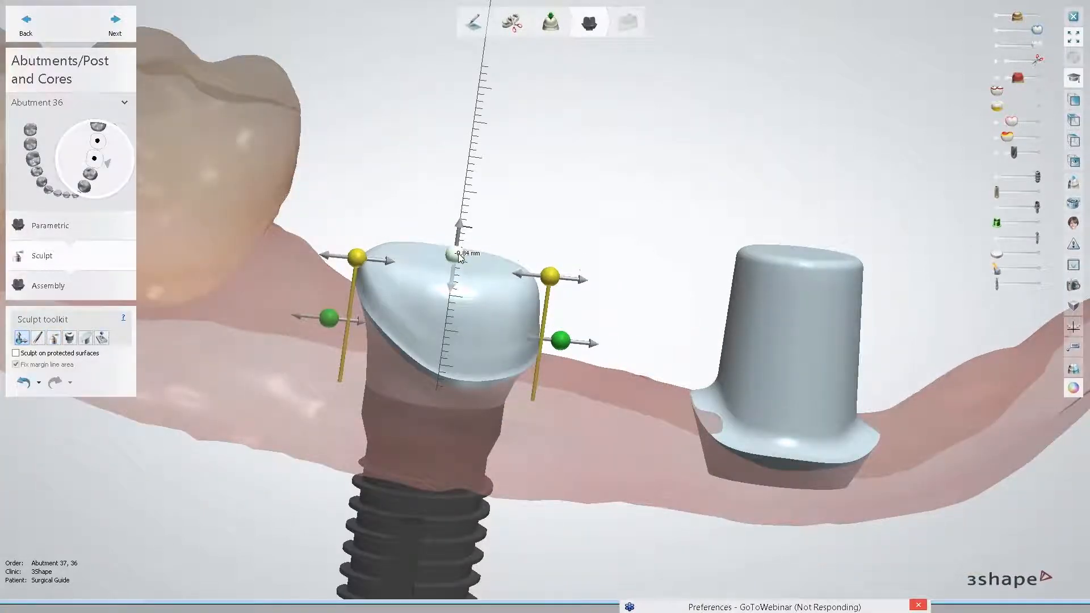
{"action": "right_click_drag", "start_coordinate": [398, 174], "coordinate": [388, 200]}
{"action": "left_click", "coordinate": [132, 25]}
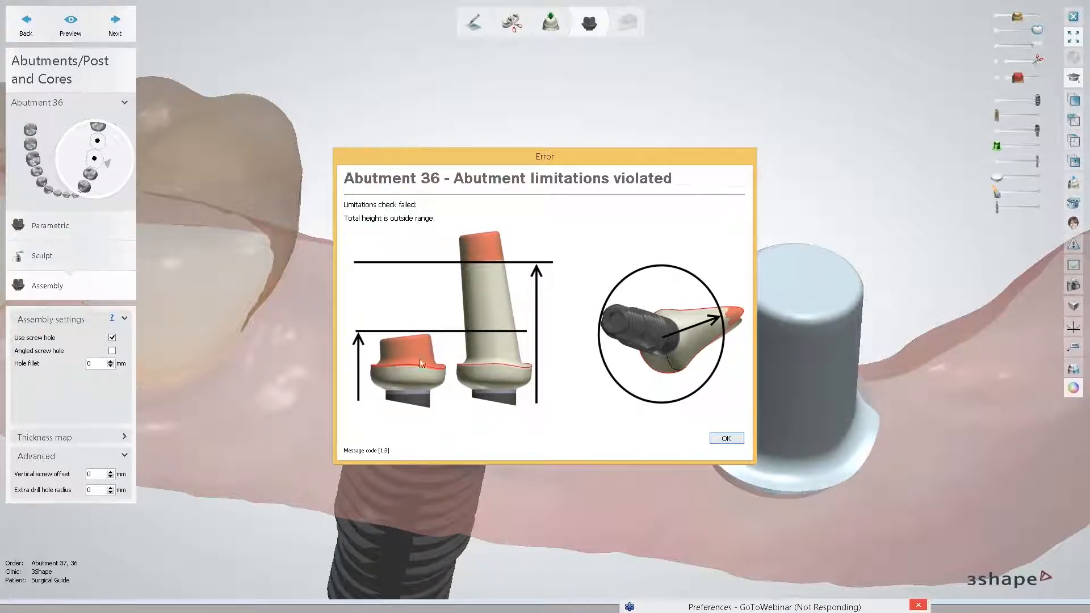
{"action": "left_click", "coordinate": [725, 439]}
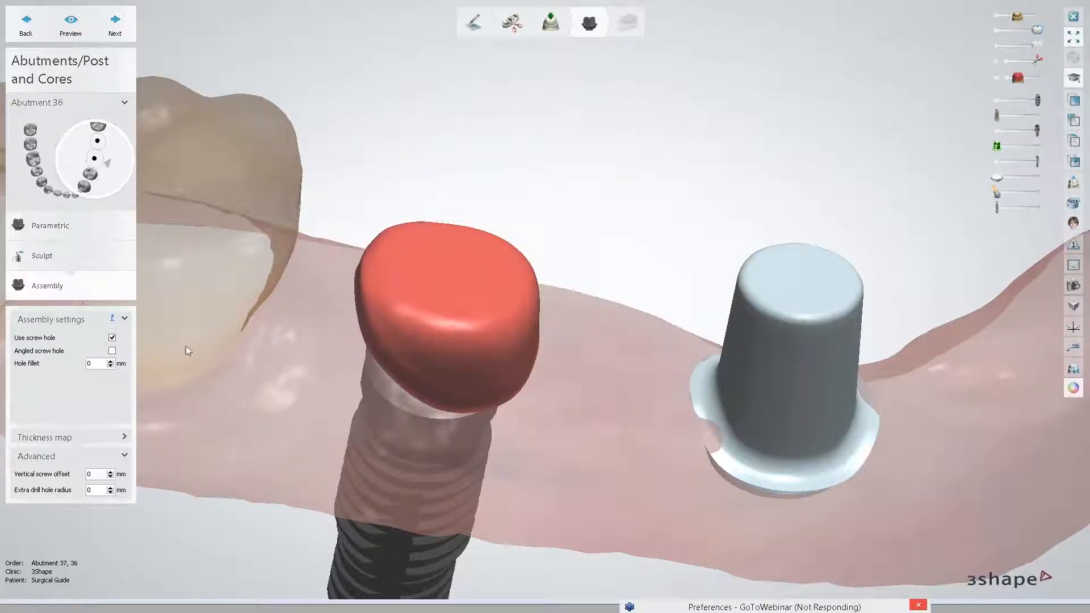
Step: Undo the last lowering of abutment 36's top and return to its assembly
{"action": "left_click", "coordinate": [62, 259]}
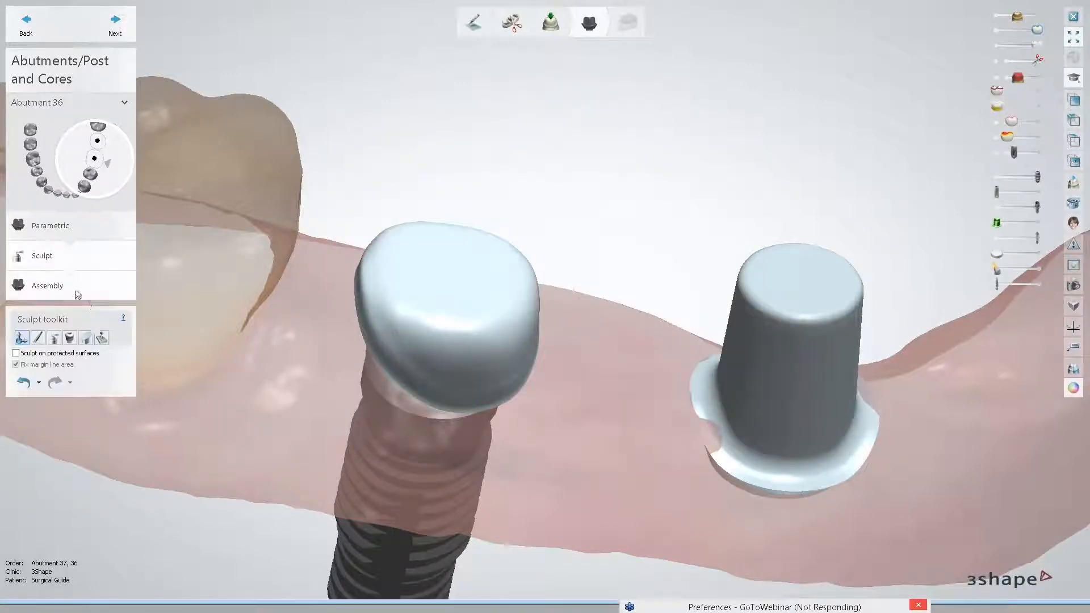
{"action": "left_click", "coordinate": [24, 382]}
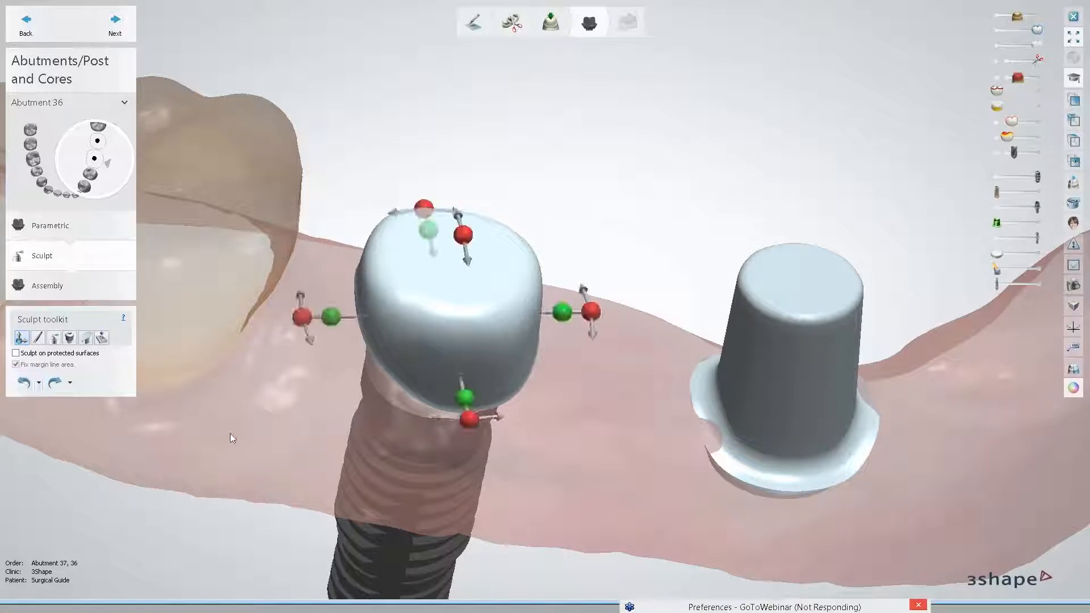
{"action": "left_click", "coordinate": [80, 284]}
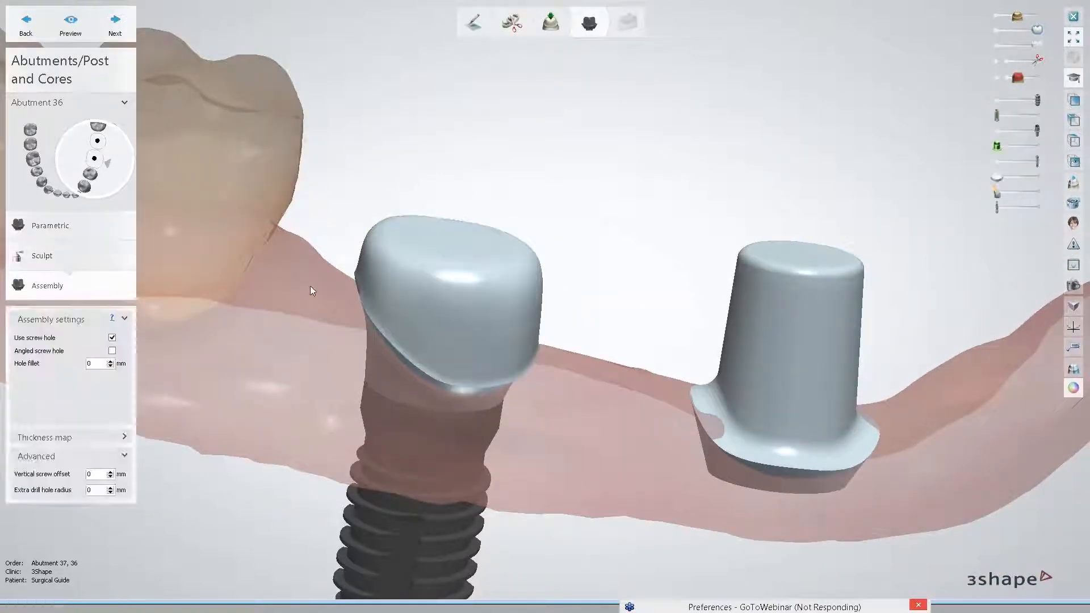
Step: Try a smaller lowering of abutment 36's top with the sculpt control points and proceed to assembly
{"action": "left_click", "coordinate": [47, 260]}
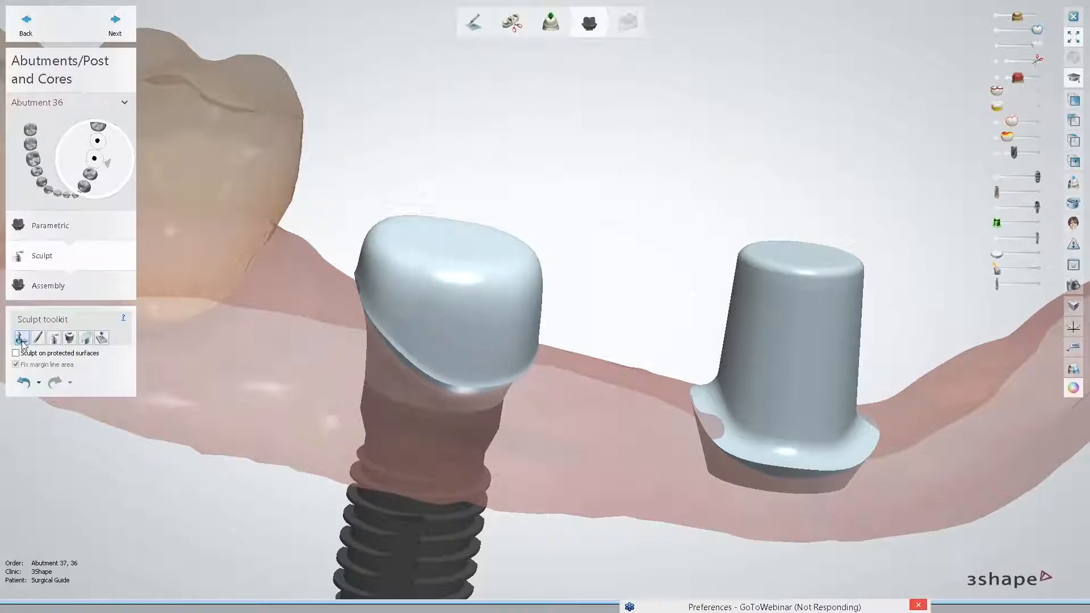
{"action": "left_click", "coordinate": [21, 339]}
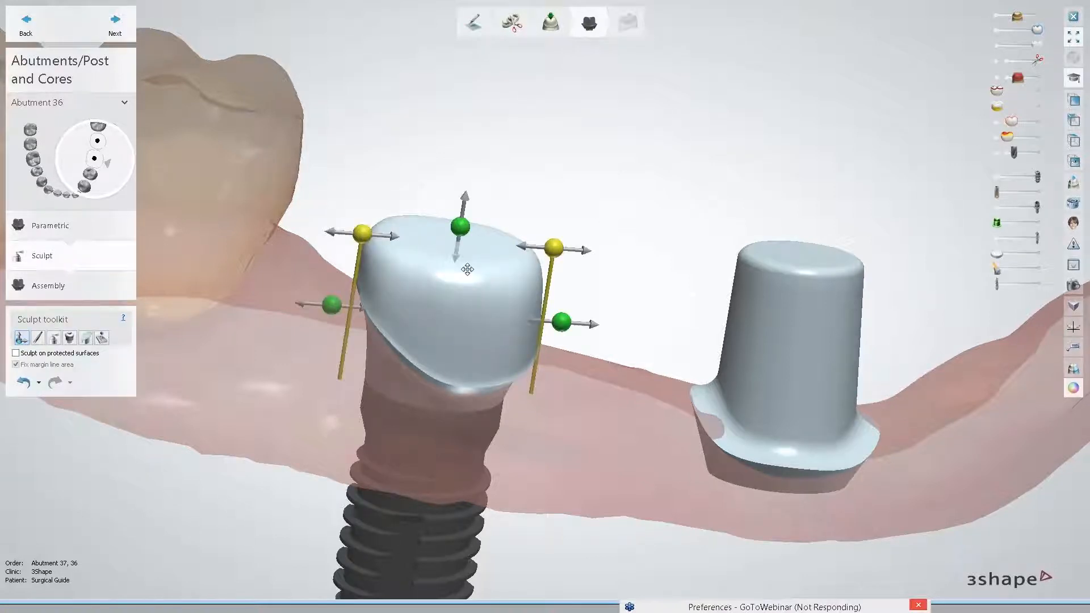
{"action": "left_click", "coordinate": [59, 284]}
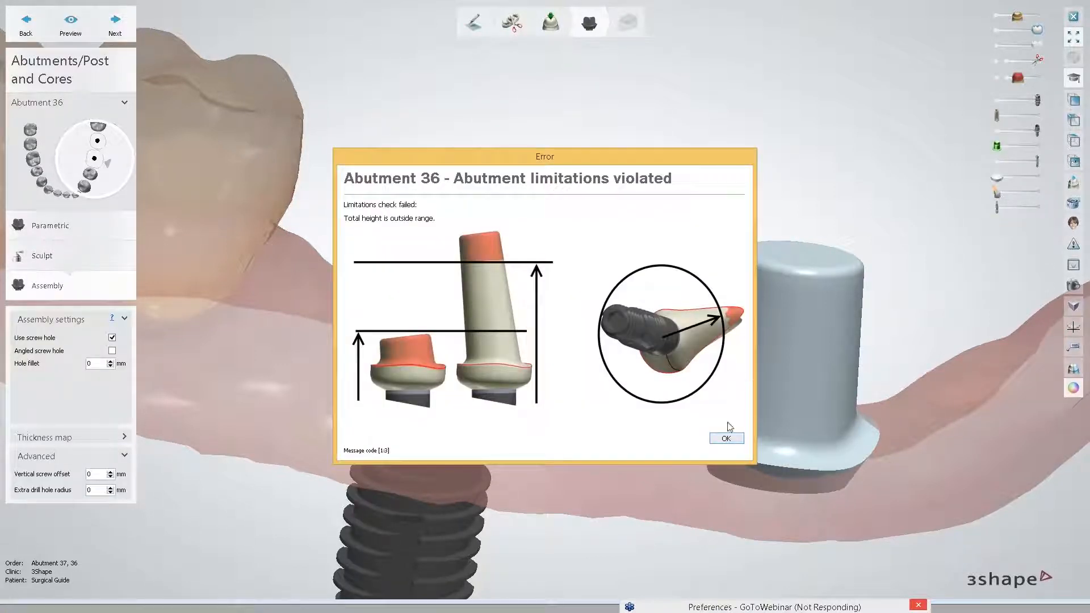
{"action": "left_click", "coordinate": [727, 437]}
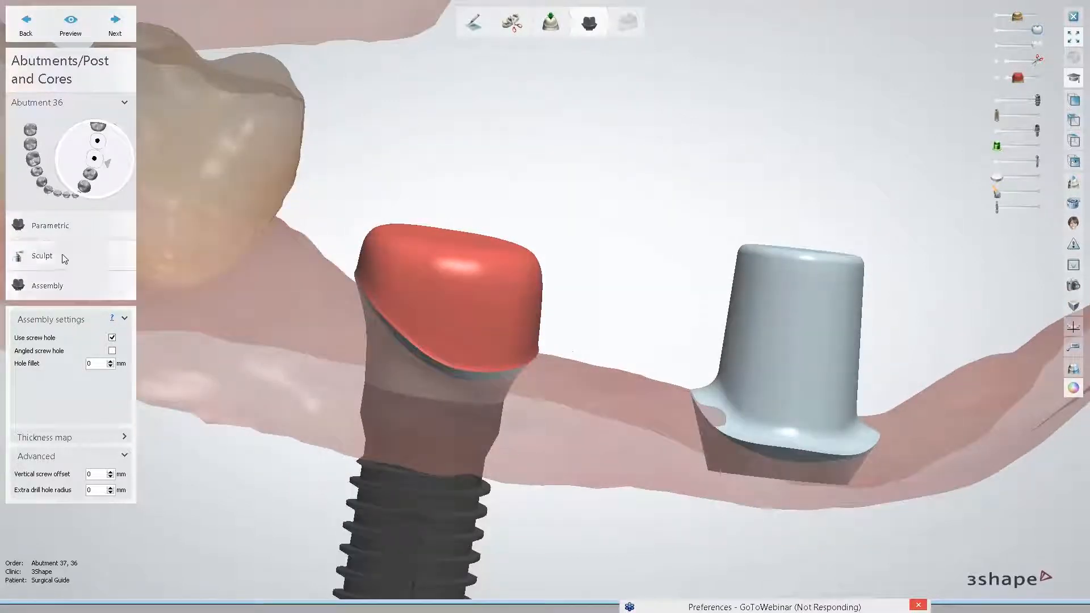
Step: Raise the top of abutment 36 slightly with the sculpt control points and assemble it with its screw hole
{"action": "left_click", "coordinate": [64, 259]}
{"action": "left_click", "coordinate": [22, 339]}
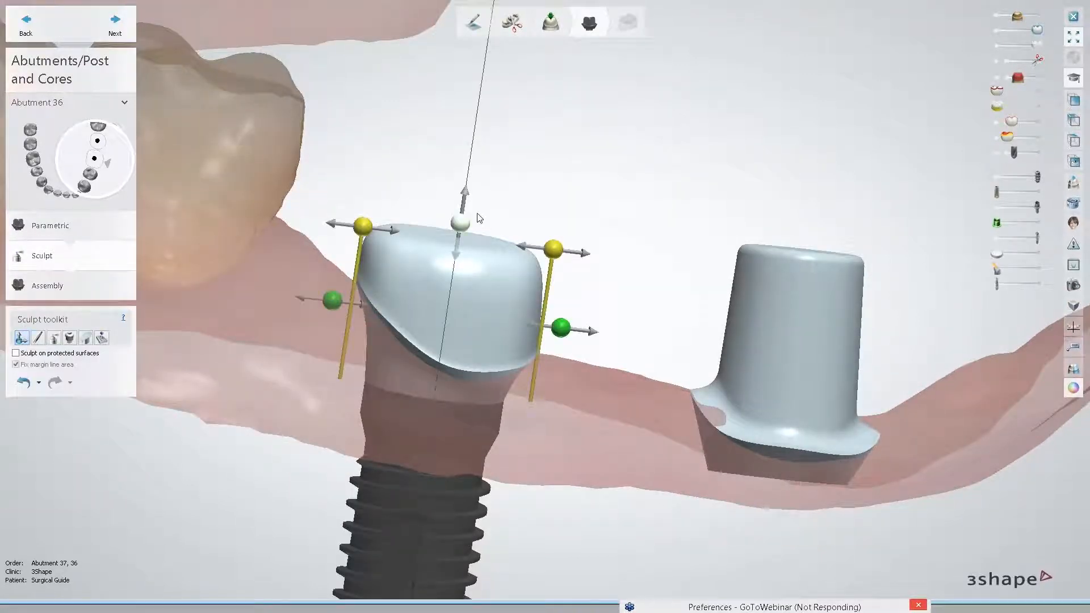
{"action": "left_click", "coordinate": [32, 286]}
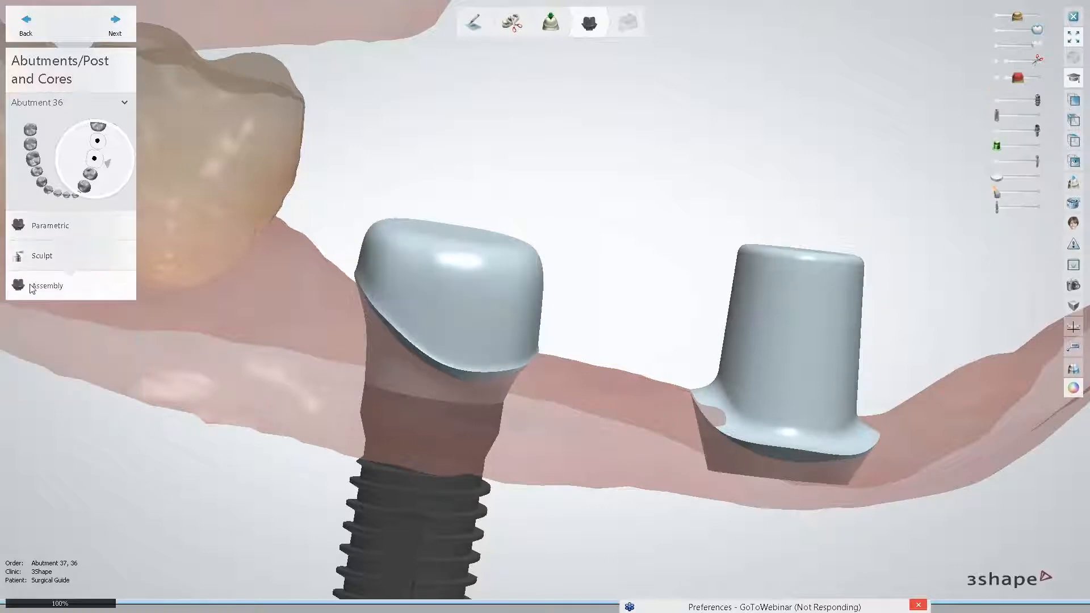
{"action": "right_click_drag", "start_coordinate": [396, 232], "coordinate": [236, 223]}
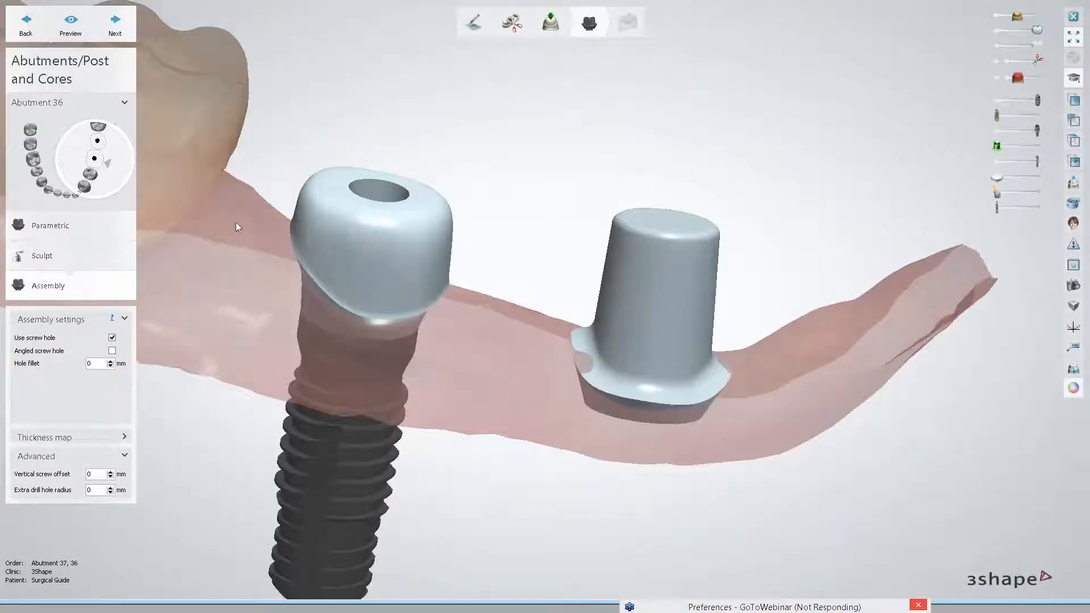
Step: Switch to abutment 37's parametric design and move its distal and mesial margin points to the gingiva level
{"action": "left_click", "coordinate": [112, 144]}
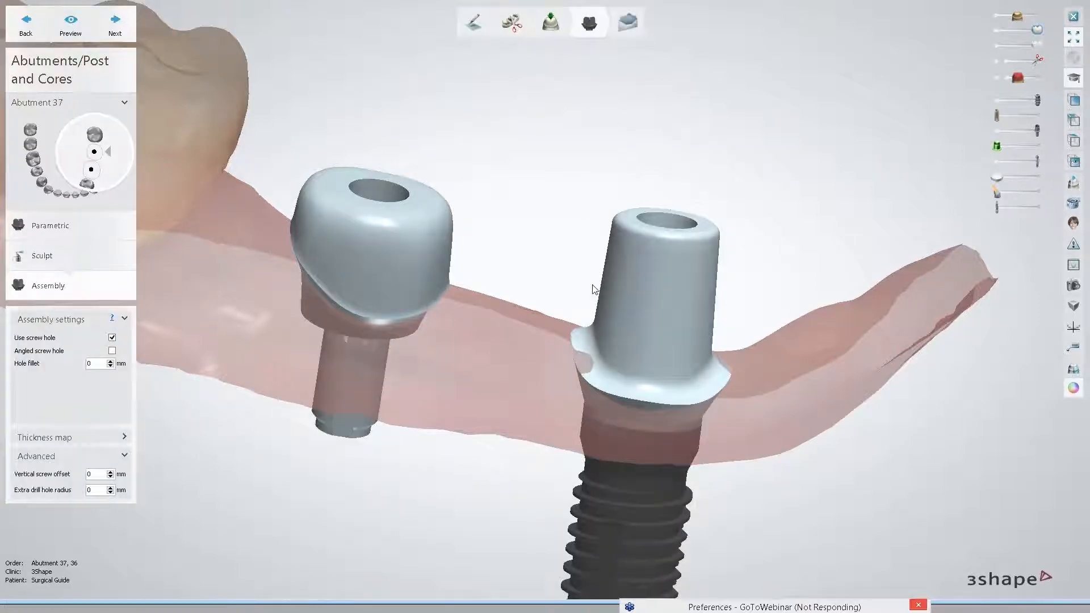
{"action": "left_click", "coordinate": [51, 227]}
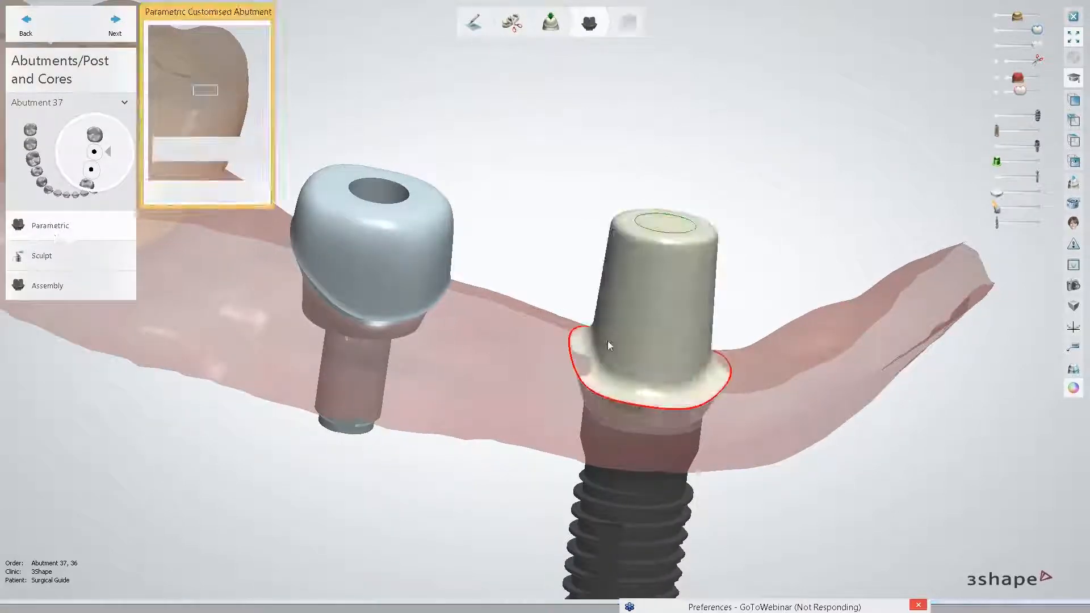
{"action": "scroll", "coordinate": [725, 400], "scroll_direction": "up", "scroll_amount": 5}
{"action": "right_click_drag", "start_coordinate": [729, 401], "coordinate": [731, 390]}
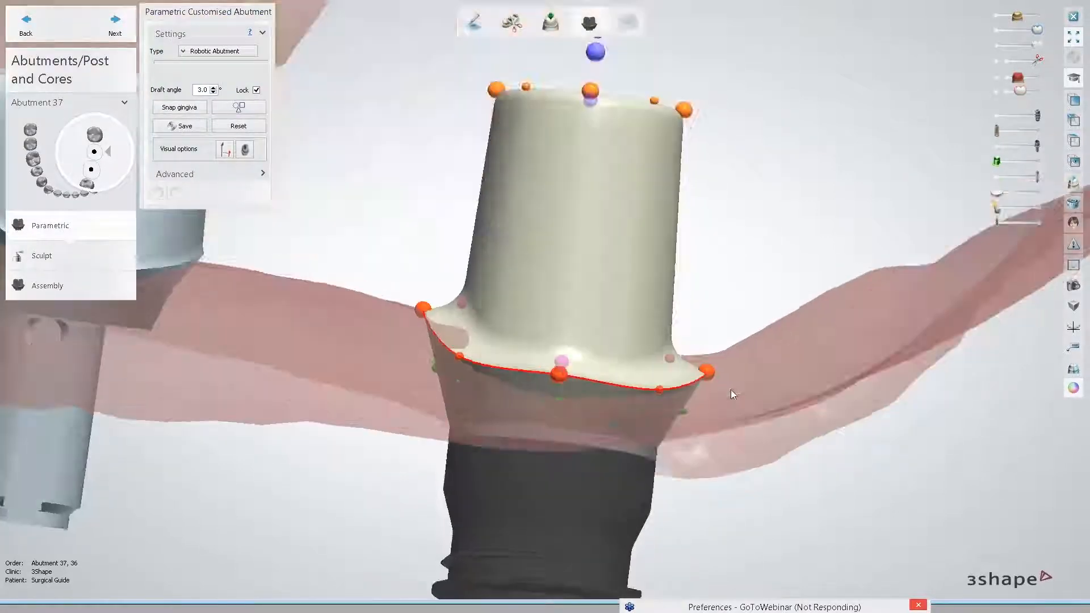
{"action": "left_click_drag", "start_coordinate": [708, 372], "coordinate": [709, 362]}
{"action": "left_click_drag", "start_coordinate": [414, 308], "coordinate": [416, 306]}
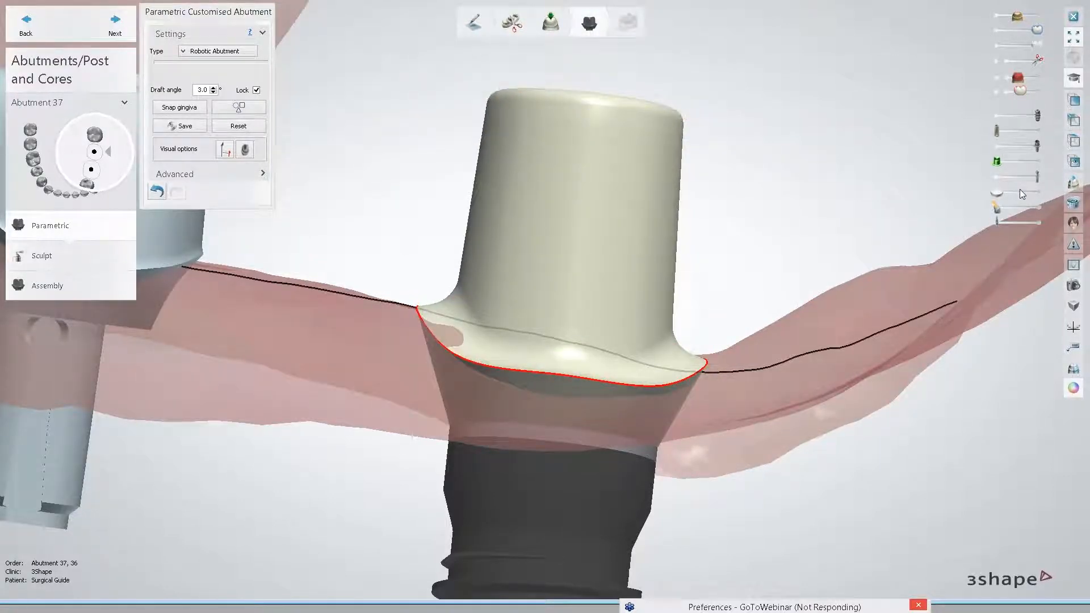
Step: Make abutment 37 translucent and examine how the connection fits inside its walls and emergence profile
{"action": "left_click_drag", "start_coordinate": [1033, 30], "coordinate": [1015, 31]}
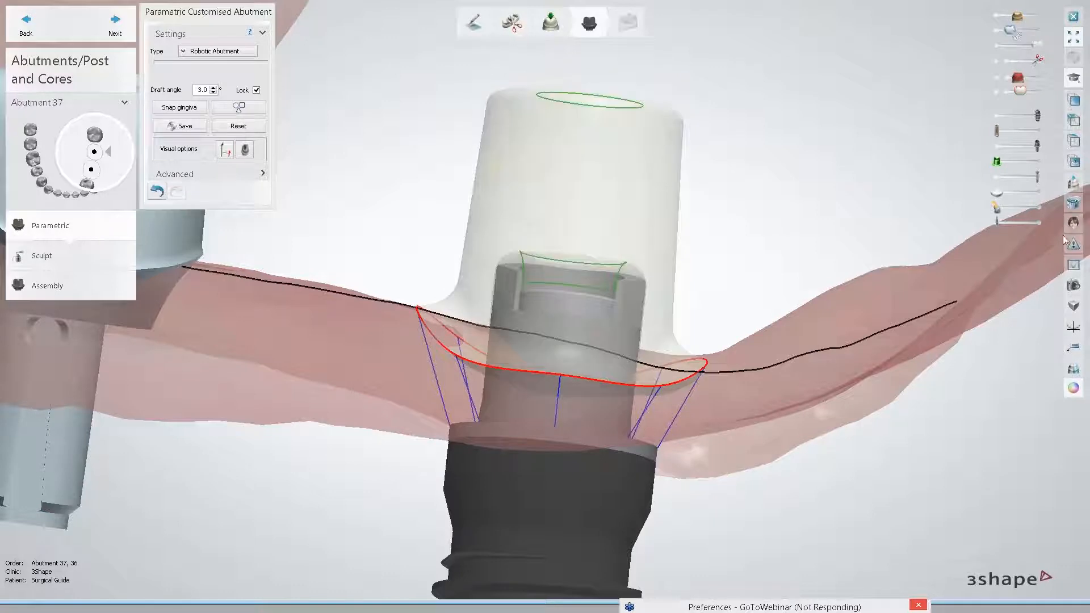
{"action": "mouse_move", "coordinate": [1038, 147]}
{"action": "left_mouse_down"}
{"action": "mouse_move", "coordinate": [987, 138]}
{"action": "mouse_move", "coordinate": [1050, 148]}
{"action": "left_mouse_up"}
{"action": "right_click_drag", "start_coordinate": [758, 265], "coordinate": [744, 300]}
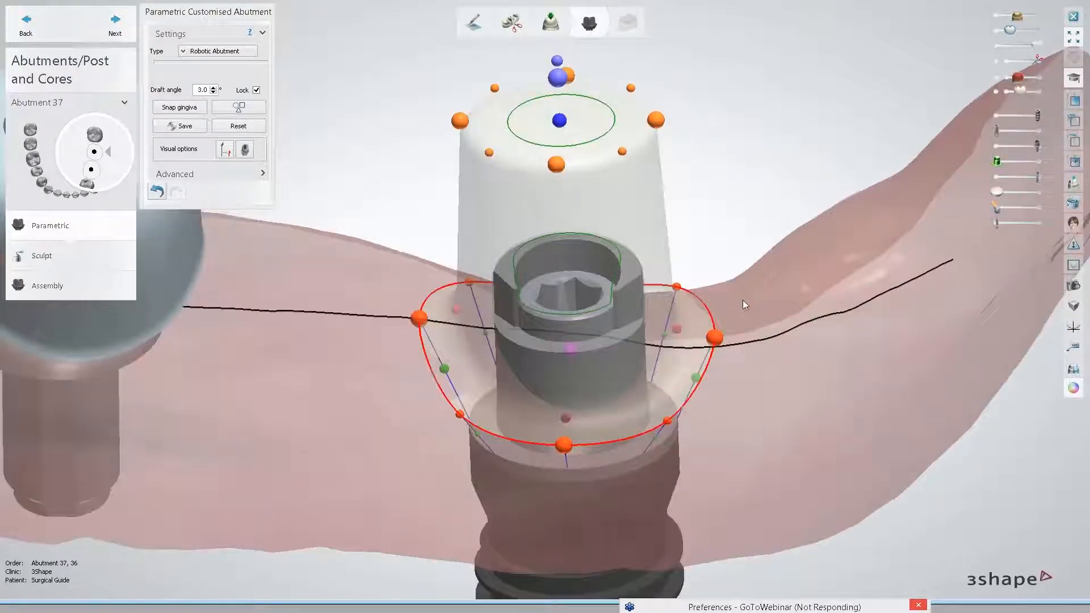
{"action": "middle_click_drag", "start_coordinate": [744, 300], "coordinate": [800, 268]}
{"action": "right_click_drag", "start_coordinate": [800, 268], "coordinate": [790, 228]}
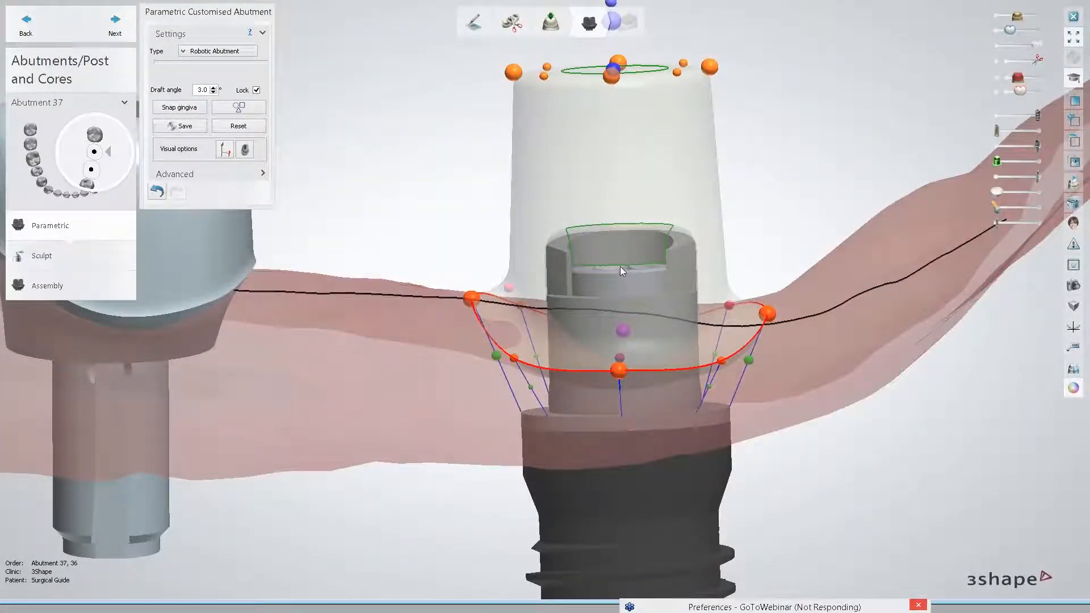
{"action": "right_click_drag", "start_coordinate": [620, 267], "coordinate": [536, 293]}
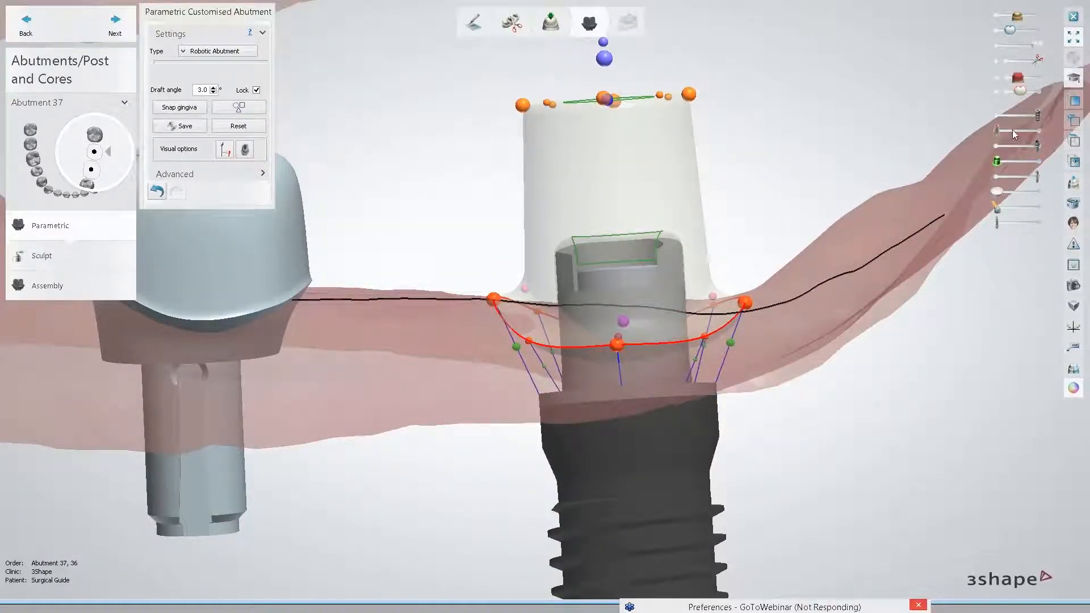
{"action": "right_click_drag", "start_coordinate": [700, 324], "coordinate": [544, 356]}
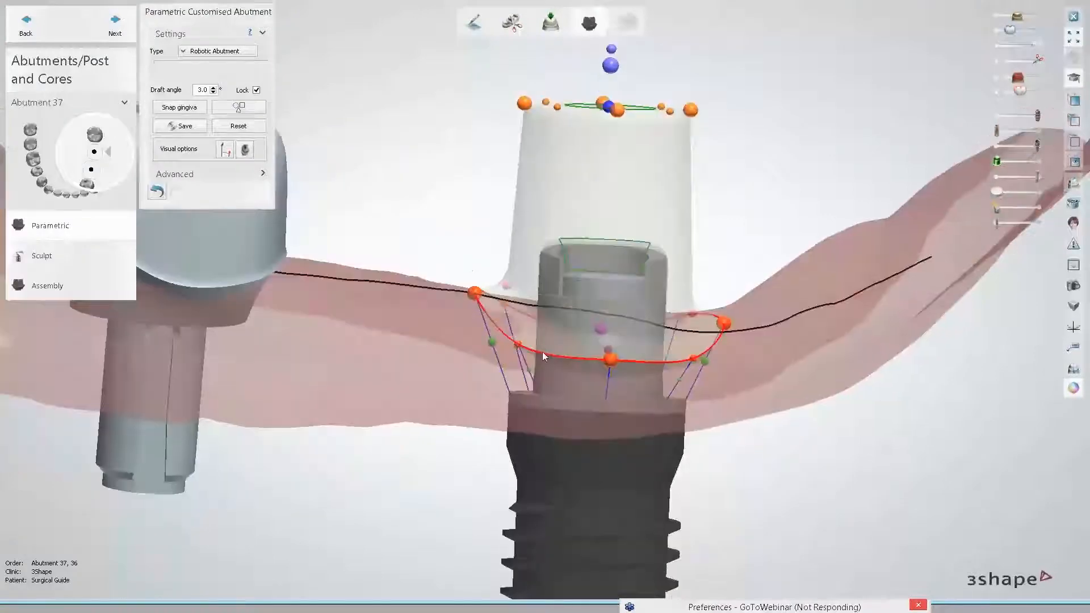
{"action": "right_click_drag", "start_coordinate": [586, 435], "coordinate": [449, 403]}
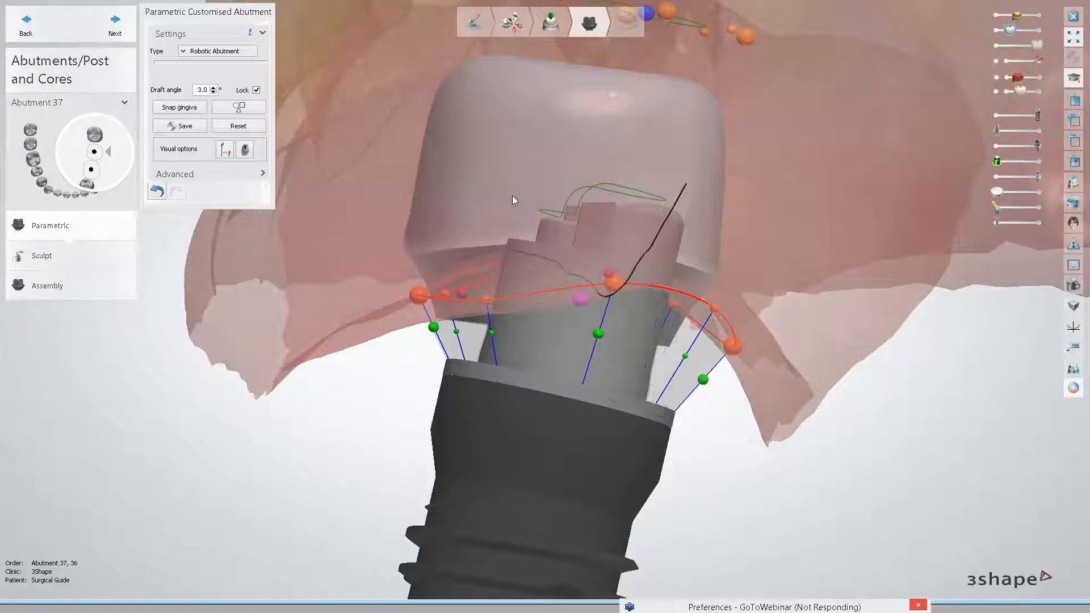
{"action": "right_click_drag", "start_coordinate": [513, 200], "coordinate": [685, 337]}
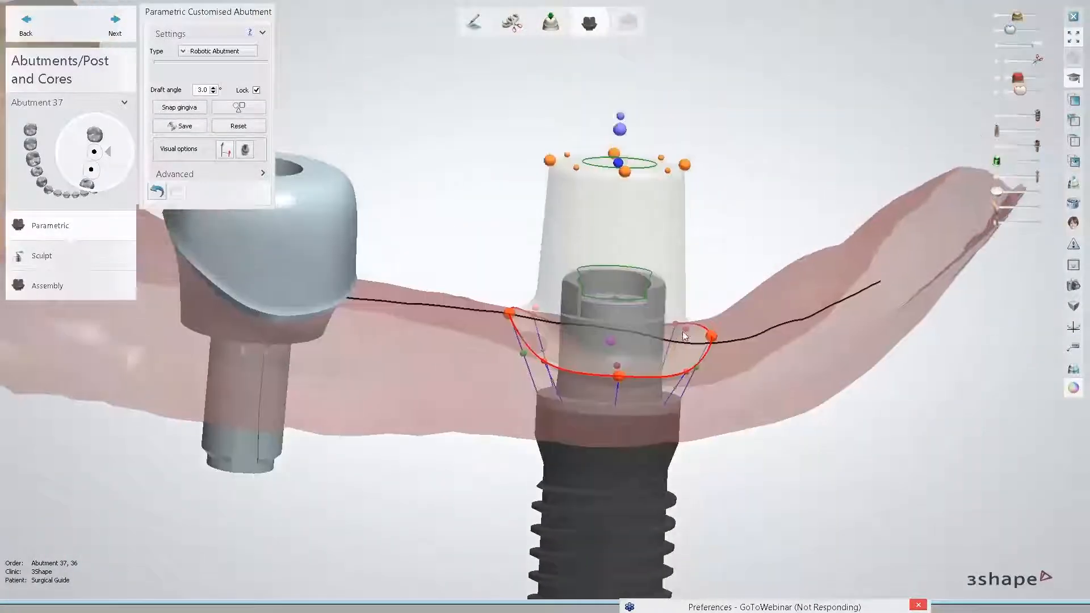
{"action": "left_click_drag", "start_coordinate": [1012, 29], "coordinate": [1025, 30]}
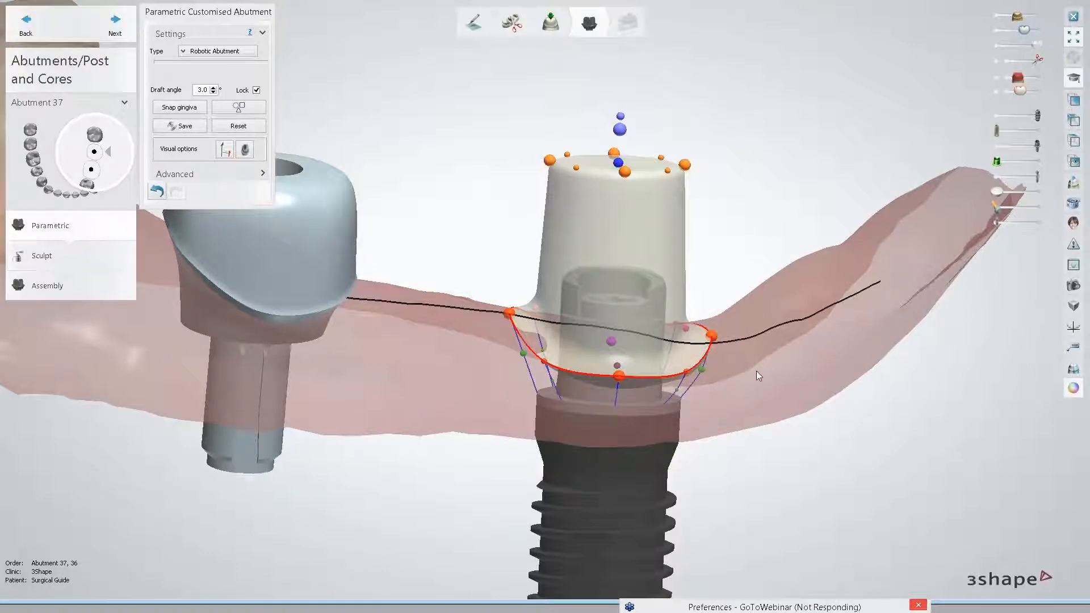
Step: Snap abutment 37's margin line to the gingiva and change its outline to a rounded square shape
{"action": "scroll", "coordinate": [741, 363], "scroll_direction": "up", "scroll_amount": 5}
{"action": "mouse_move", "coordinate": [737, 356]}
{"action": "right_mouse_down"}
{"action": "mouse_move", "coordinate": [751, 343]}
{"action": "mouse_move", "coordinate": [749, 361]}
{"action": "mouse_move", "coordinate": [748, 346]}
{"action": "right_mouse_up"}
{"action": "left_click", "coordinate": [186, 110]}
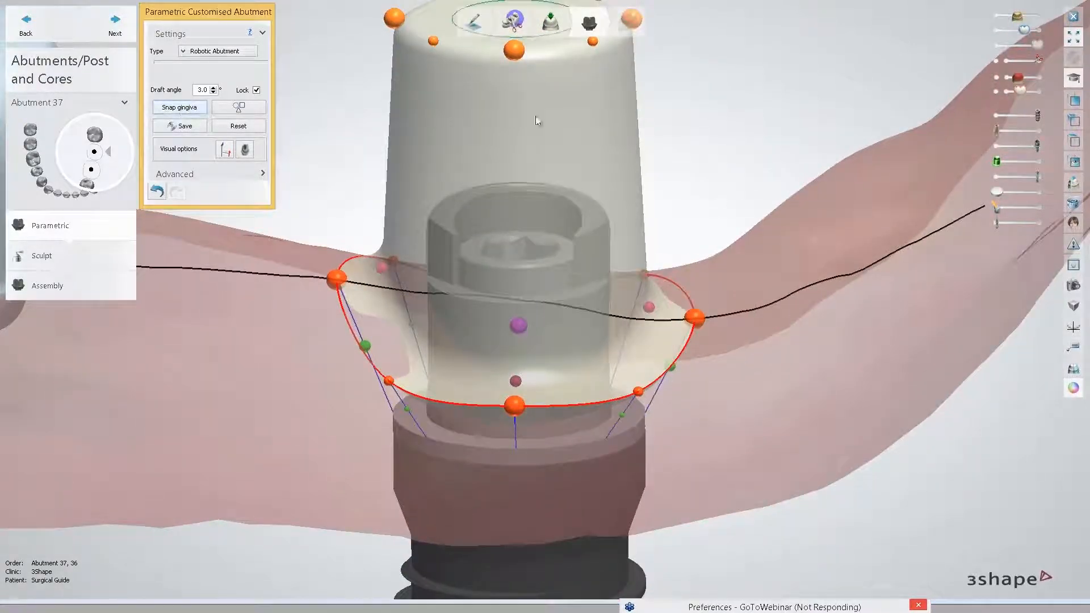
{"action": "right_click_drag", "start_coordinate": [772, 154], "coordinate": [769, 240]}
{"action": "scroll", "coordinate": [769, 244], "scroll_direction": "down", "scroll_amount": 2}
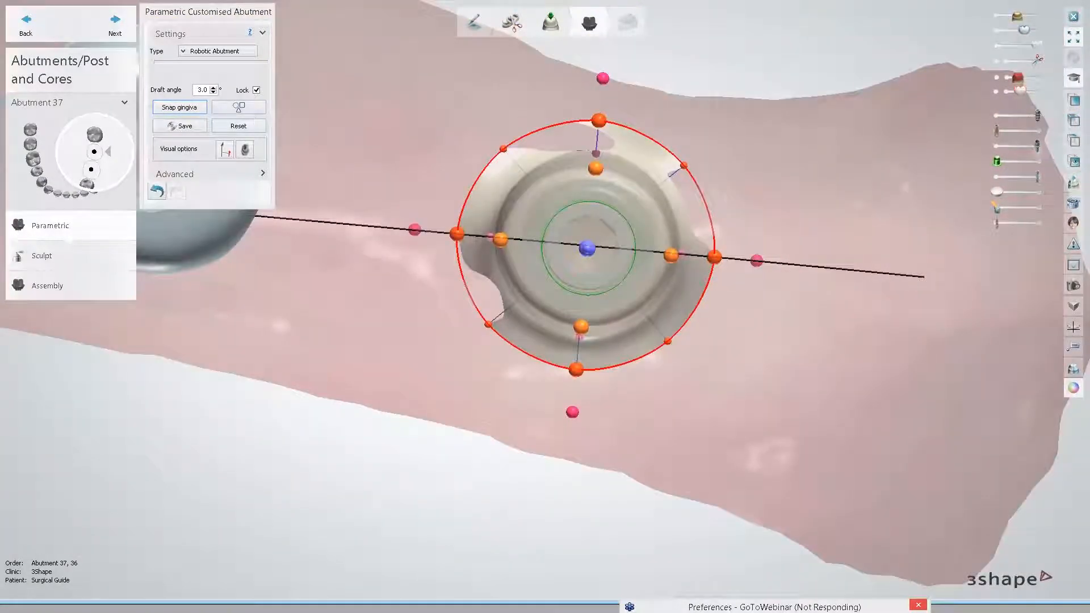
{"action": "left_click_drag", "start_coordinate": [239, 107], "coordinate": [222, 122]}
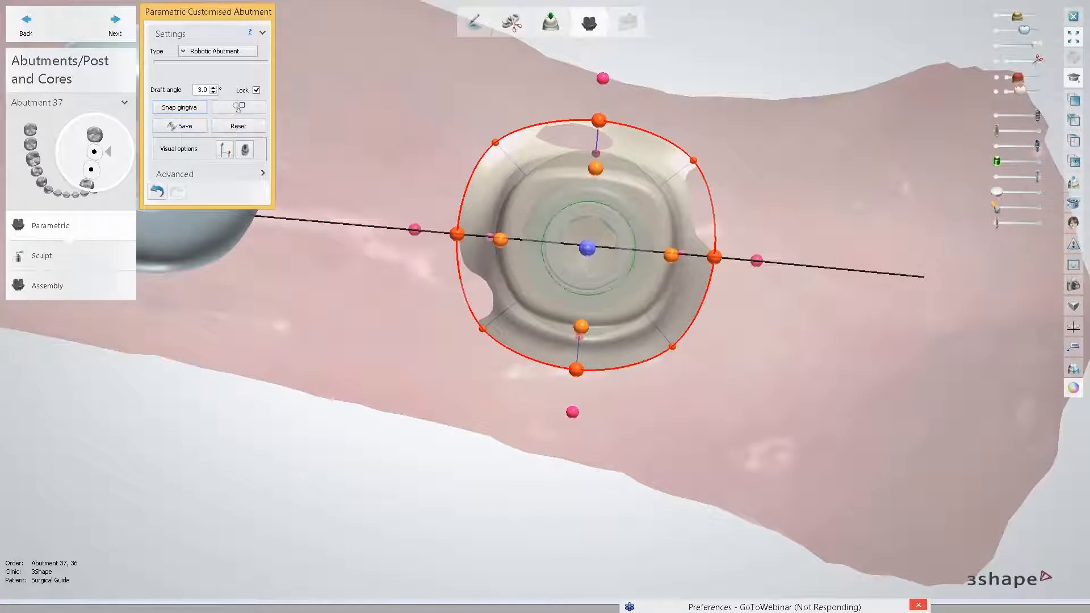
Step: Narrow abutment 37's shoulder toward the margin line and lower the abutment's top to roughly half its height
{"action": "right_click_drag", "start_coordinate": [372, 361], "coordinate": [385, 254]}
{"action": "scroll", "coordinate": [385, 255], "scroll_direction": "up", "scroll_amount": 3}
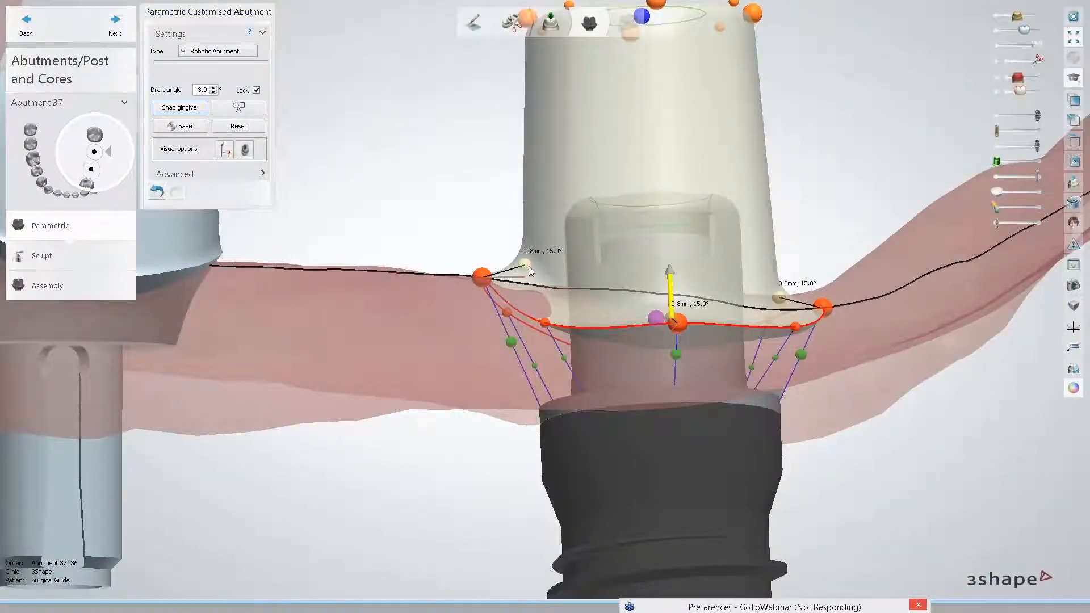
{"action": "left_click_drag", "start_coordinate": [529, 267], "coordinate": [484, 268]}
{"action": "scroll", "coordinate": [481, 334], "scroll_direction": "down", "scroll_amount": 3}
{"action": "middle_click_drag", "start_coordinate": [481, 334], "coordinate": [468, 355]}
{"action": "right_click_drag", "start_coordinate": [468, 355], "coordinate": [462, 368]}
{"action": "left_click_drag", "start_coordinate": [596, 60], "coordinate": [589, 150]}
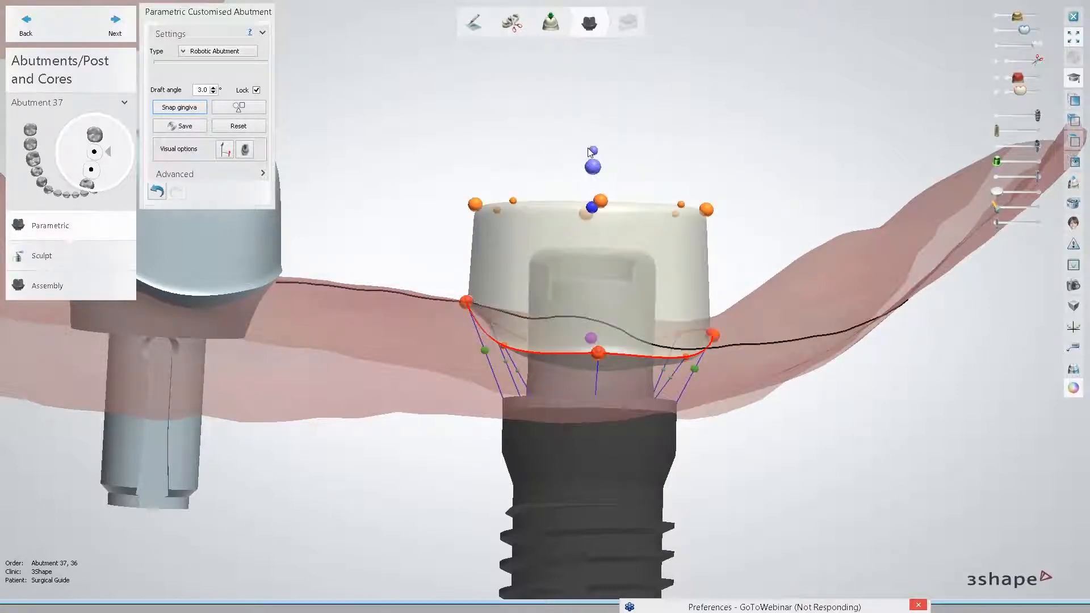
Step: Fine-tune abutment 37's distal handle and distal margin point, and curve its emergence profile inward all around
{"action": "right_click_drag", "start_coordinate": [732, 144], "coordinate": [731, 255]}
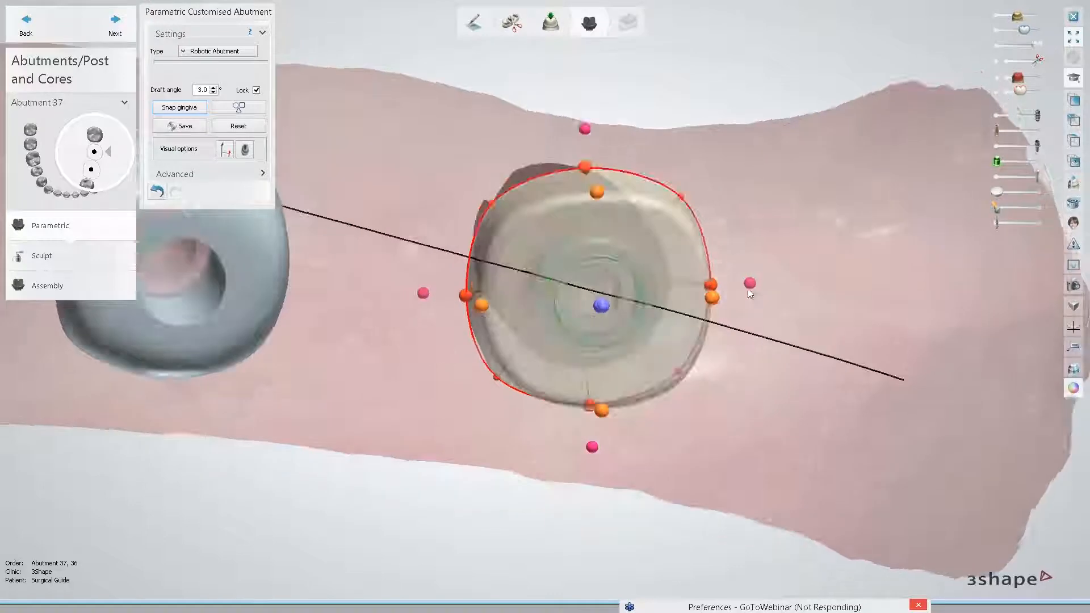
{"action": "left_click_drag", "start_coordinate": [747, 288], "coordinate": [748, 300]}
{"action": "right_click_drag", "start_coordinate": [744, 326], "coordinate": [730, 304]}
{"action": "left_click_drag", "start_coordinate": [713, 340], "coordinate": [712, 344]}
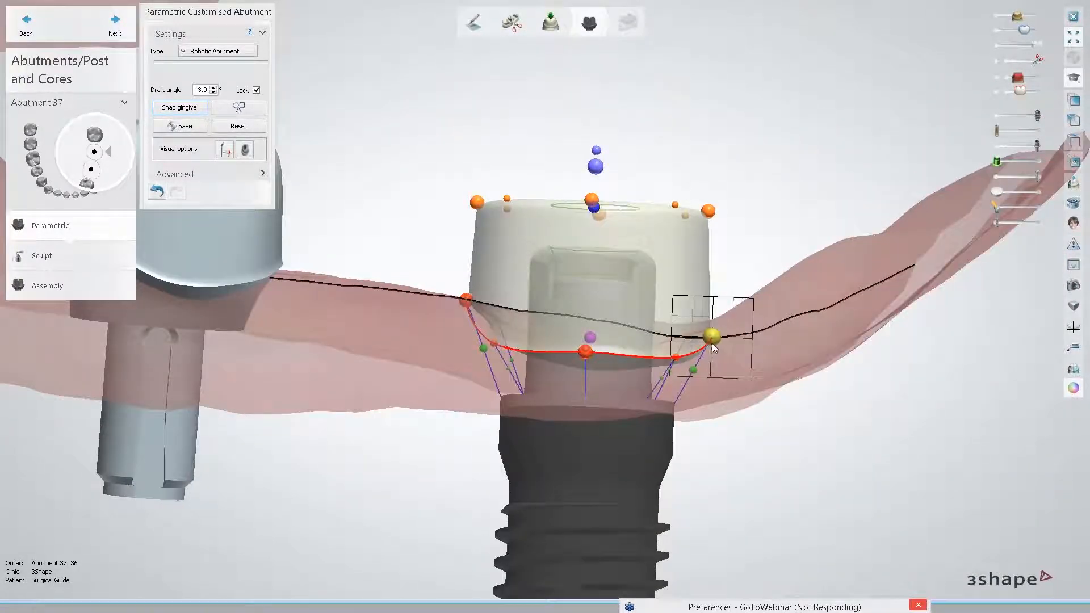
{"action": "scroll", "coordinate": [712, 344], "scroll_direction": "down", "scroll_amount": 4, "text": "shift"}
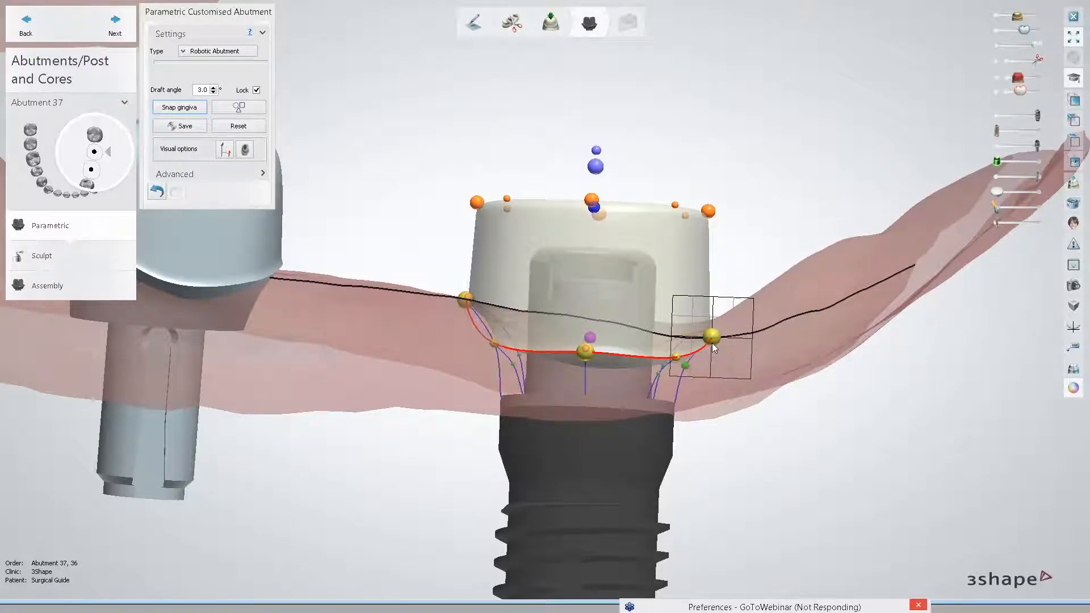
Step: Preview abutment 37 beside its neighbour at the sculpting stage, then return to its parametric design
{"action": "scroll", "coordinate": [712, 344], "scroll_direction": "down", "scroll_amount": 1, "text": "shift"}
{"action": "right_click_drag", "start_coordinate": [740, 169], "coordinate": [533, 119]}
{"action": "scroll", "coordinate": [533, 171], "scroll_direction": "down", "scroll_amount": 5}
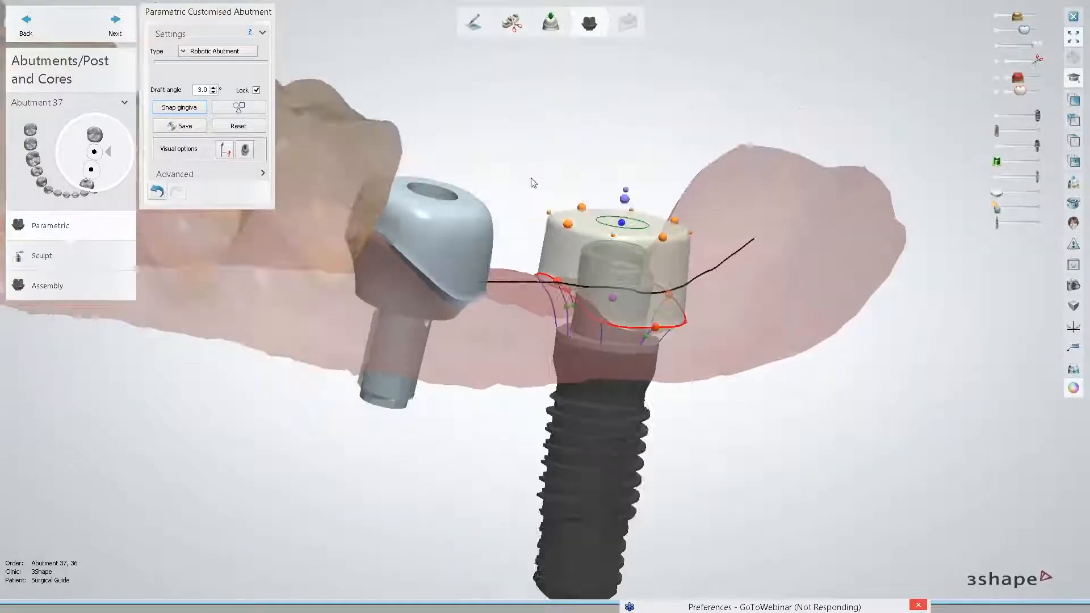
{"action": "left_click", "coordinate": [113, 26]}
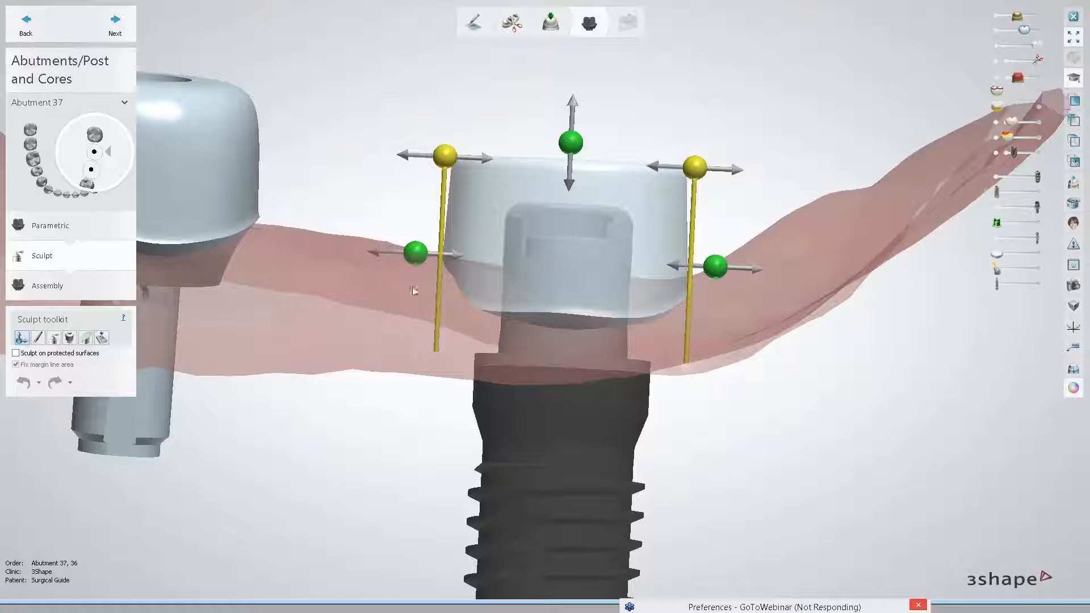
{"action": "mouse_move", "coordinate": [414, 291]}
{"action": "right_mouse_down"}
{"action": "mouse_move", "coordinate": [423, 333]}
{"action": "mouse_move", "coordinate": [429, 267]}
{"action": "mouse_move", "coordinate": [427, 290]}
{"action": "right_mouse_up"}
{"action": "left_click", "coordinate": [102, 228]}
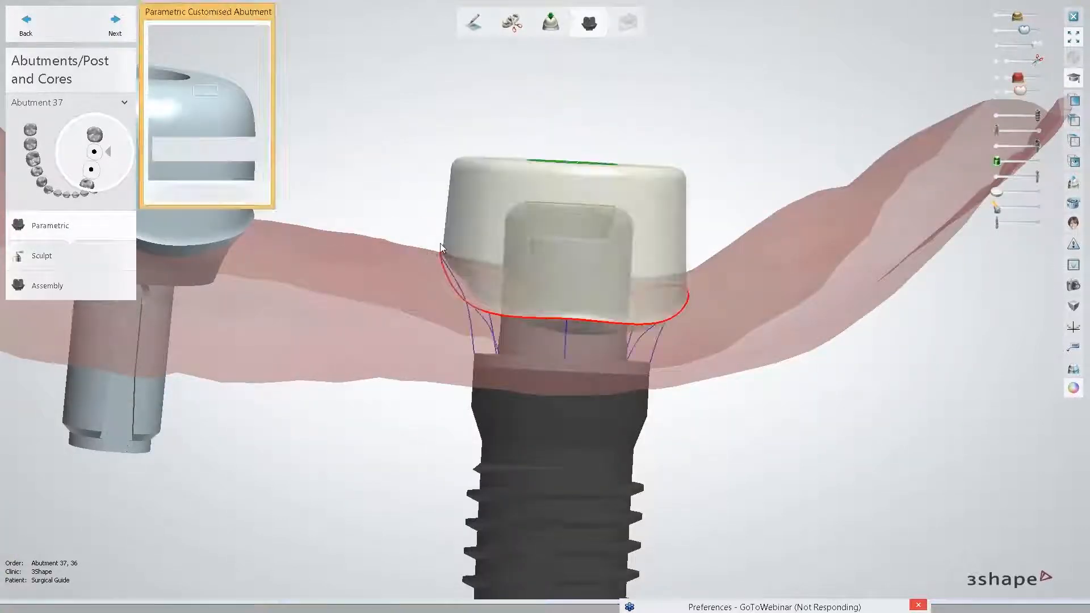
Step: Snap abutment 37's margin line to the gingiva again and fine-tune its distal, mesial and lingual margin points
{"action": "left_click", "coordinate": [168, 108]}
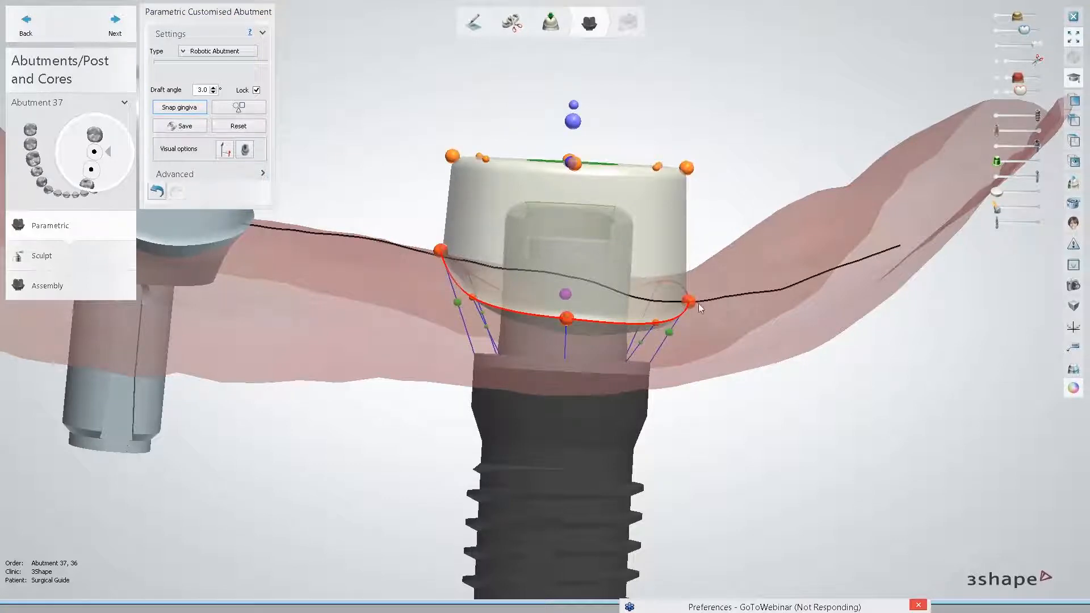
{"action": "left_click_drag", "start_coordinate": [689, 301], "coordinate": [689, 301]}
{"action": "right_click_drag", "start_coordinate": [618, 305], "coordinate": [650, 305]}
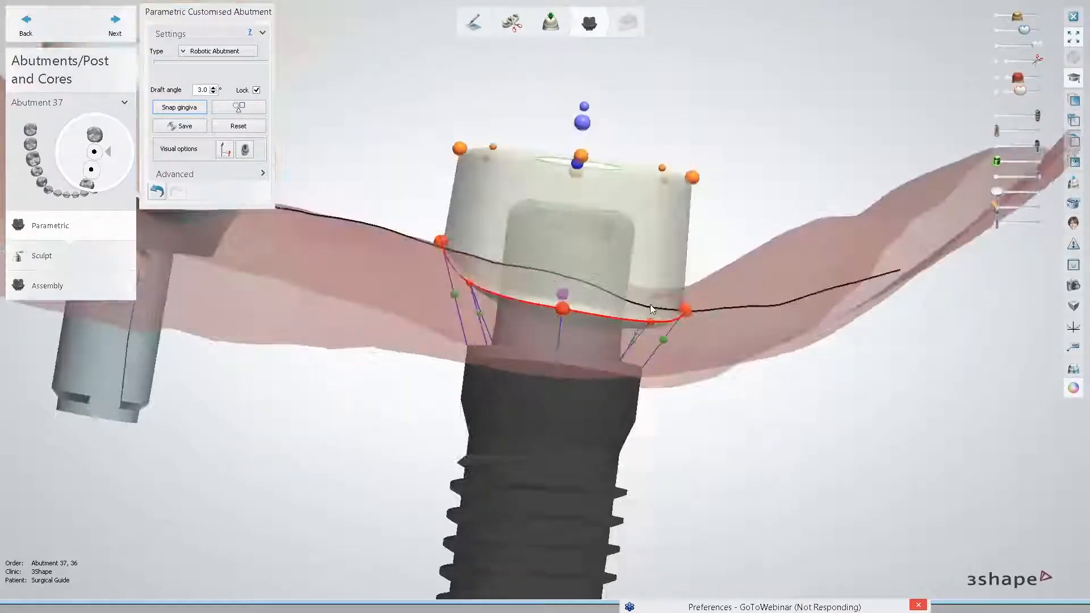
{"action": "left_click_drag", "start_coordinate": [686, 309], "coordinate": [688, 303]}
{"action": "left_click_drag", "start_coordinate": [440, 241], "coordinate": [438, 239]}
{"action": "right_click_drag", "start_coordinate": [420, 264], "coordinate": [533, 306]}
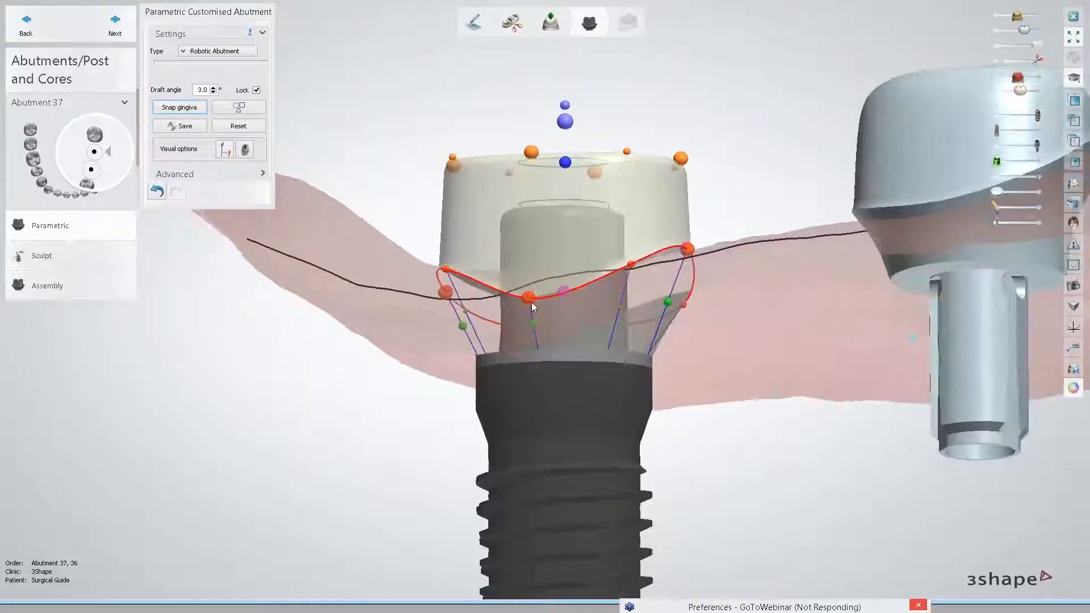
{"action": "left_click_drag", "start_coordinate": [532, 304], "coordinate": [506, 289]}
{"action": "right_click_drag", "start_coordinate": [608, 302], "coordinate": [667, 313]}
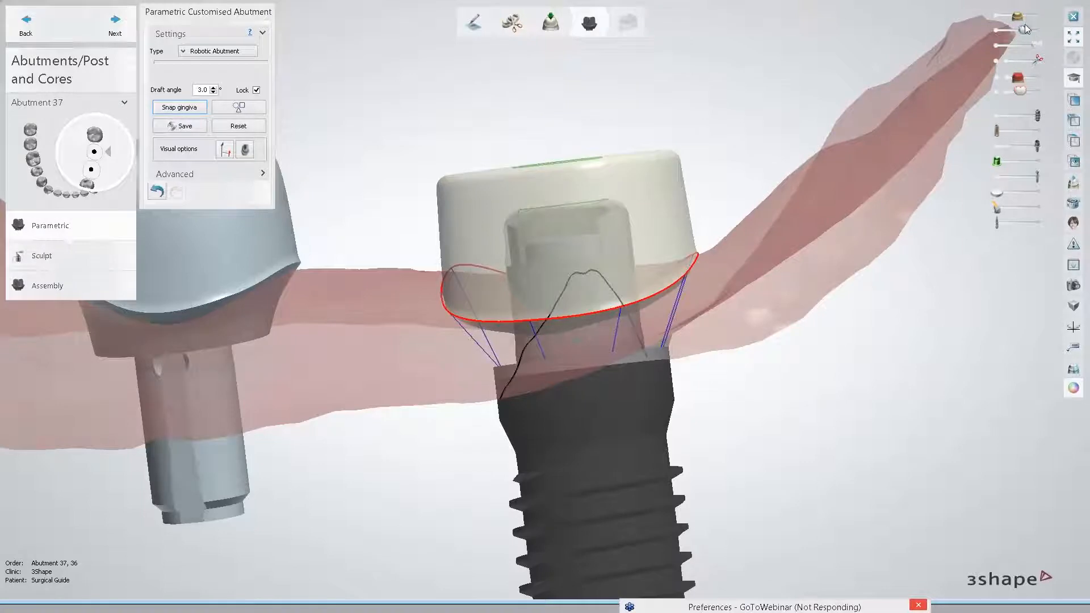
Step: Make abutment 37 fully opaque and advance past its parametric and sculpting stages to the assembly
{"action": "left_click_drag", "start_coordinate": [1028, 31], "coordinate": [1048, 30]}
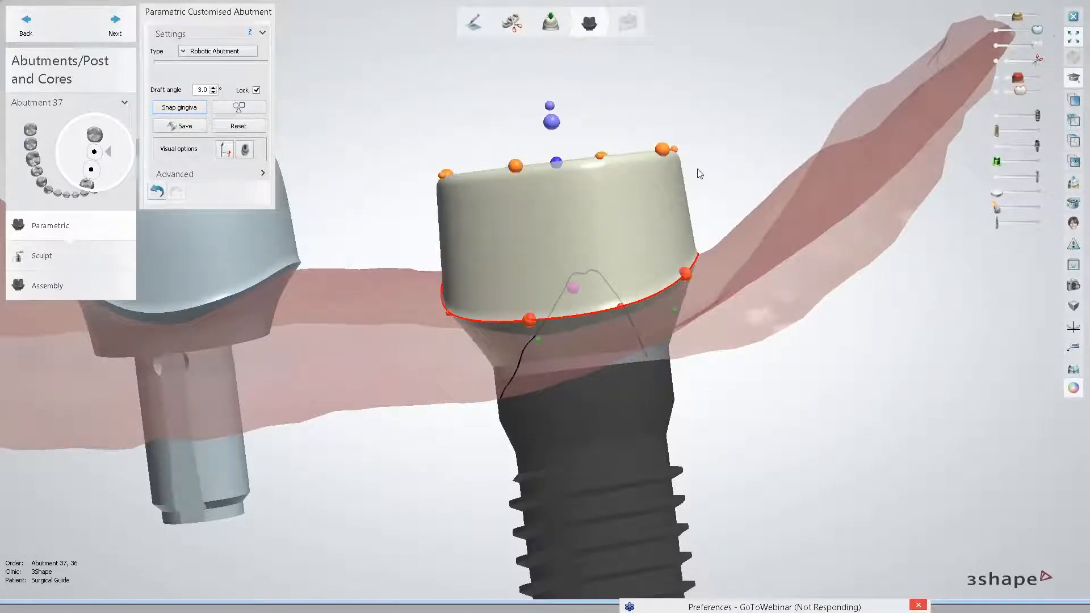
{"action": "right_click_drag", "start_coordinate": [699, 172], "coordinate": [716, 272]}
{"action": "scroll", "coordinate": [724, 191], "scroll_direction": "down", "scroll_amount": 5}
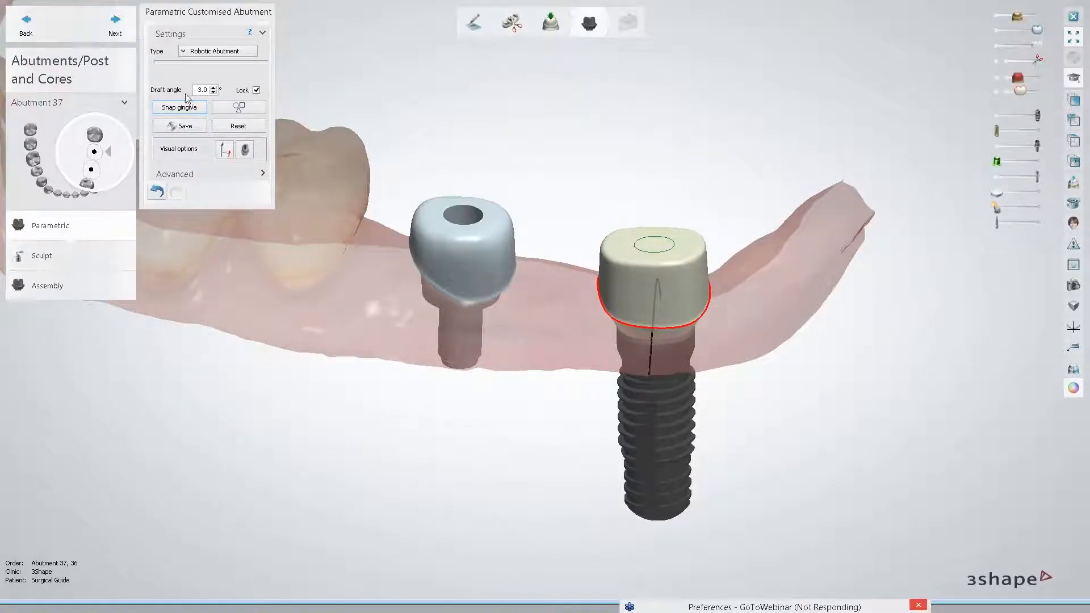
{"action": "left_click", "coordinate": [115, 24]}
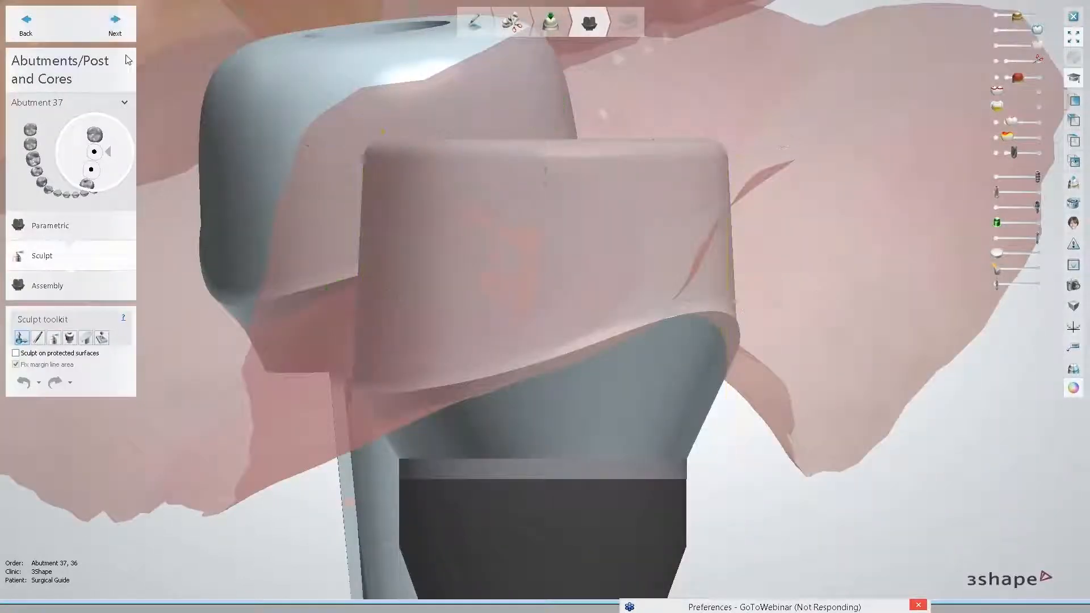
{"action": "left_click", "coordinate": [115, 24]}
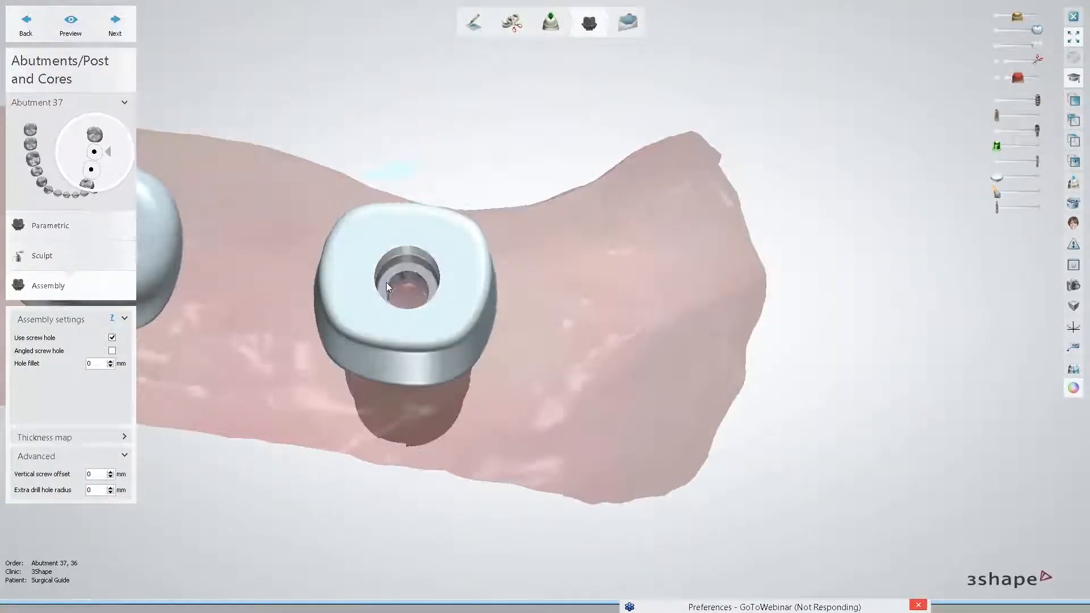
Step: Inspect abutment 37's screw hole, then hide its implant and screw to expose the connection underneath
{"action": "scroll", "coordinate": [407, 266], "scroll_direction": "up", "scroll_amount": 3}
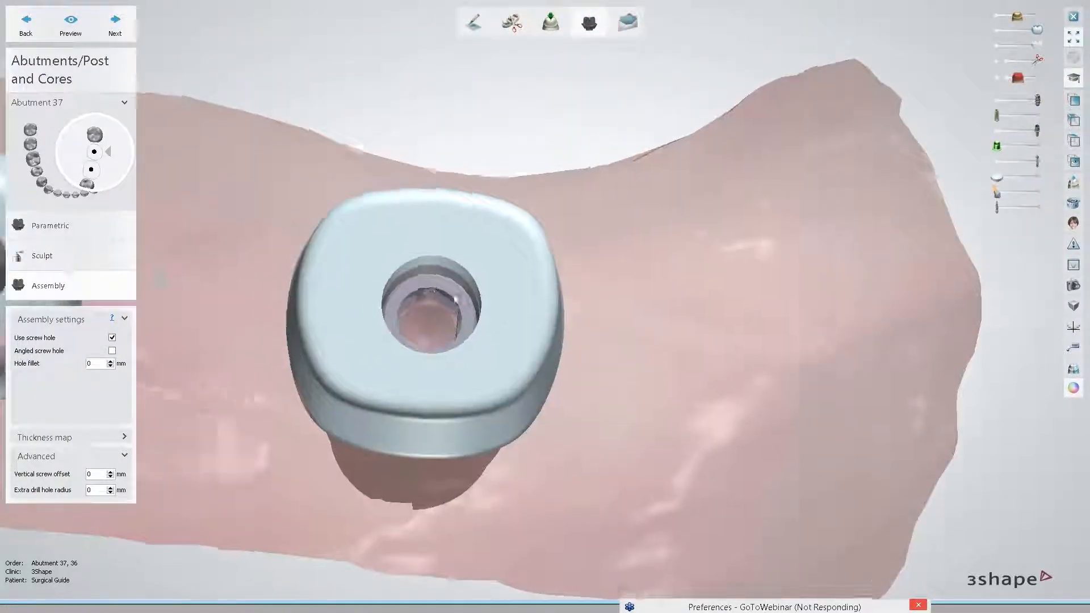
{"action": "middle_click_drag", "start_coordinate": [431, 298], "coordinate": [502, 291]}
{"action": "right_click_drag", "start_coordinate": [502, 292], "coordinate": [506, 206]}
{"action": "right_click_drag", "start_coordinate": [659, 219], "coordinate": [327, 193]}
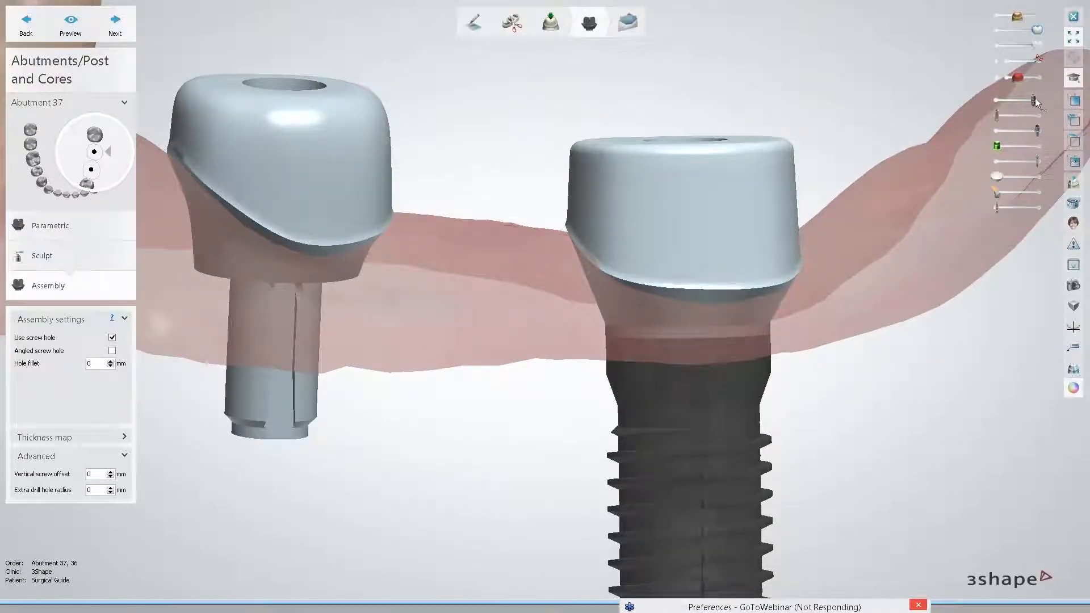
{"action": "left_click_drag", "start_coordinate": [1034, 98], "coordinate": [989, 96]}
{"action": "right_click_drag", "start_coordinate": [591, 363], "coordinate": [585, 393]}
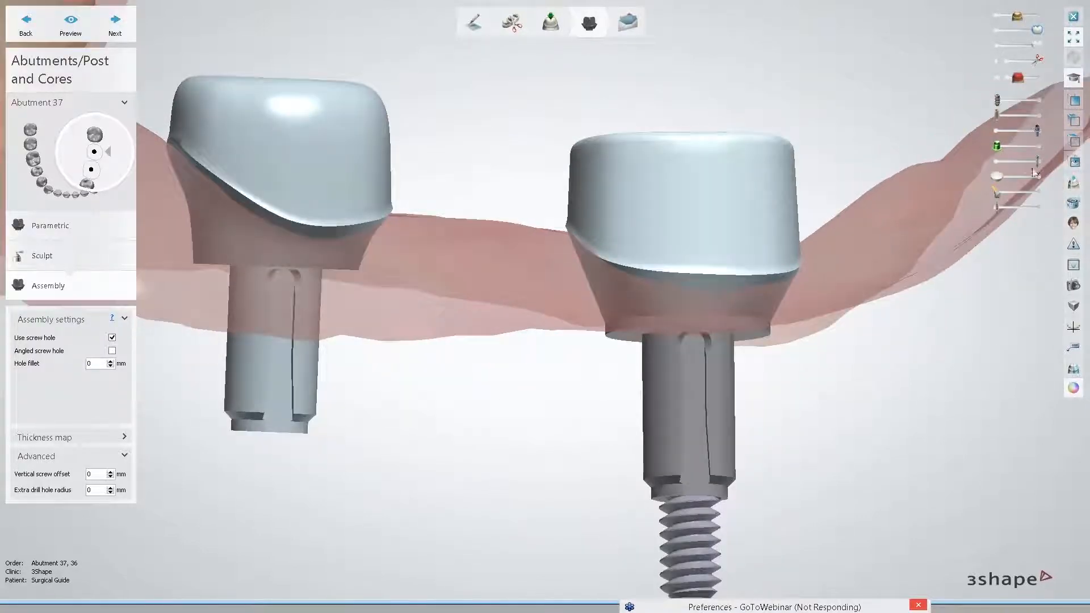
{"action": "left_click_drag", "start_coordinate": [1037, 162], "coordinate": [996, 162]}
{"action": "right_click_drag", "start_coordinate": [643, 285], "coordinate": [911, 167]}
Step: Switch to abutment 36's assembly and examine how the abutment sits inside its semi-transparent cylindrical blank
{"action": "left_click_drag", "start_coordinate": [999, 182], "coordinate": [1011, 184]}
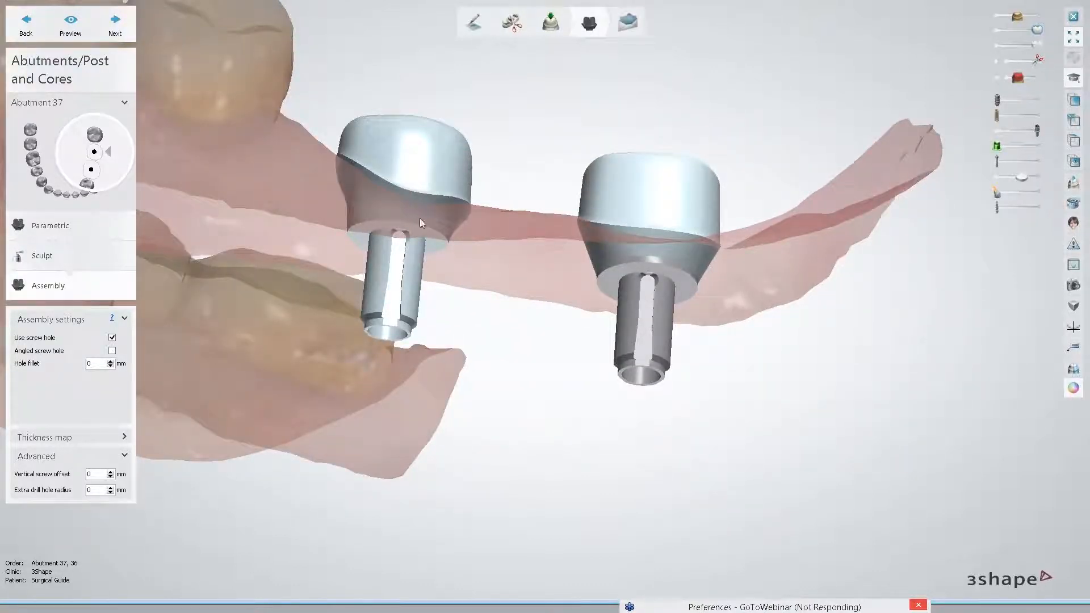
{"action": "left_click", "coordinate": [109, 161]}
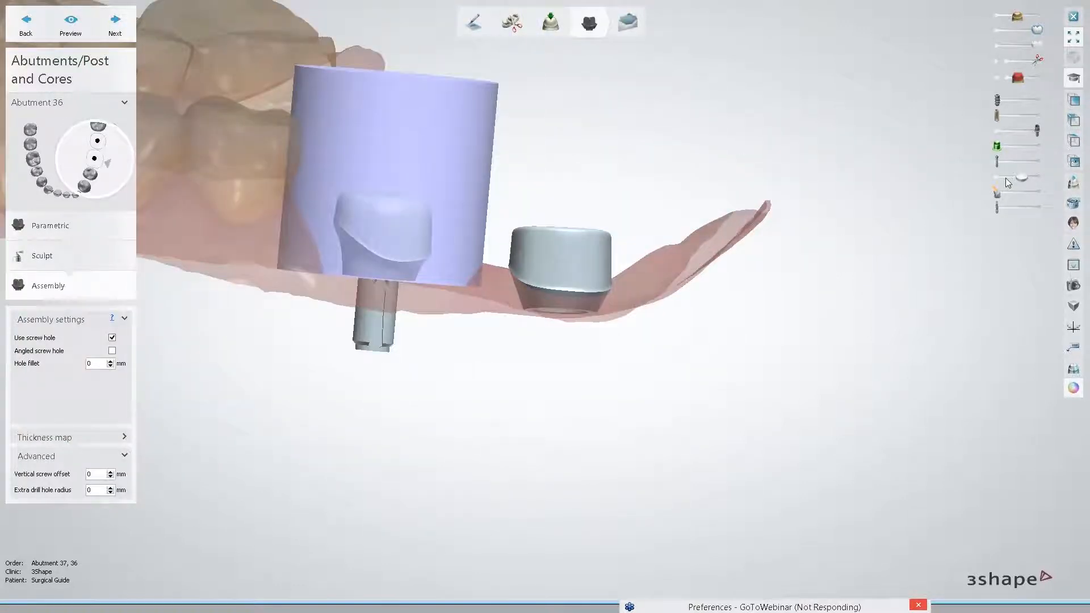
{"action": "right_click_drag", "start_coordinate": [559, 305], "coordinate": [540, 274]}
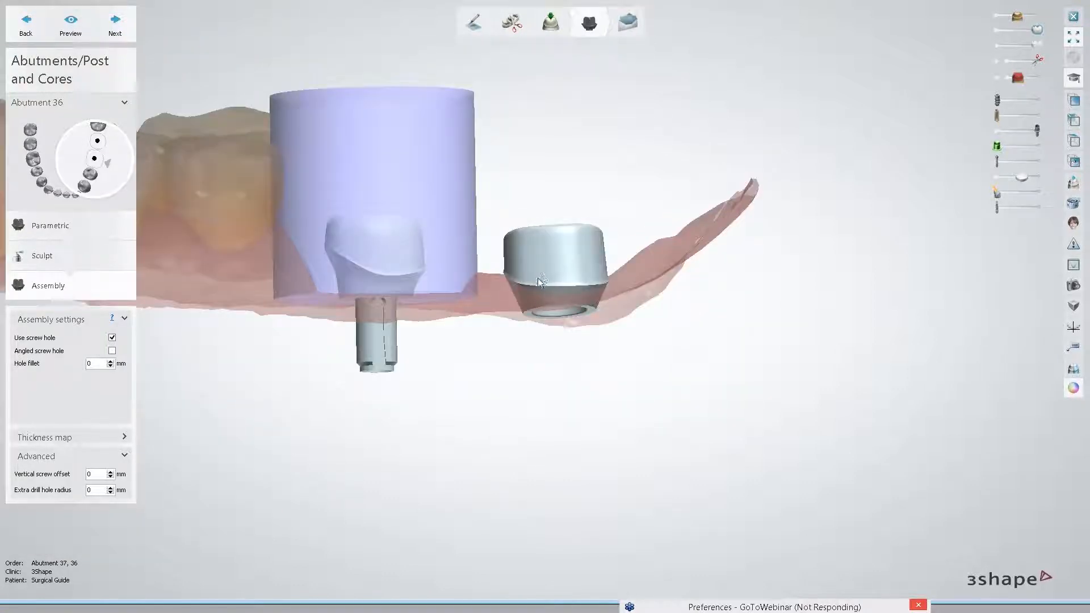
{"action": "right_click_drag", "start_coordinate": [445, 380], "coordinate": [414, 363]}
{"action": "right_click_drag", "start_coordinate": [413, 303], "coordinate": [528, 333]}
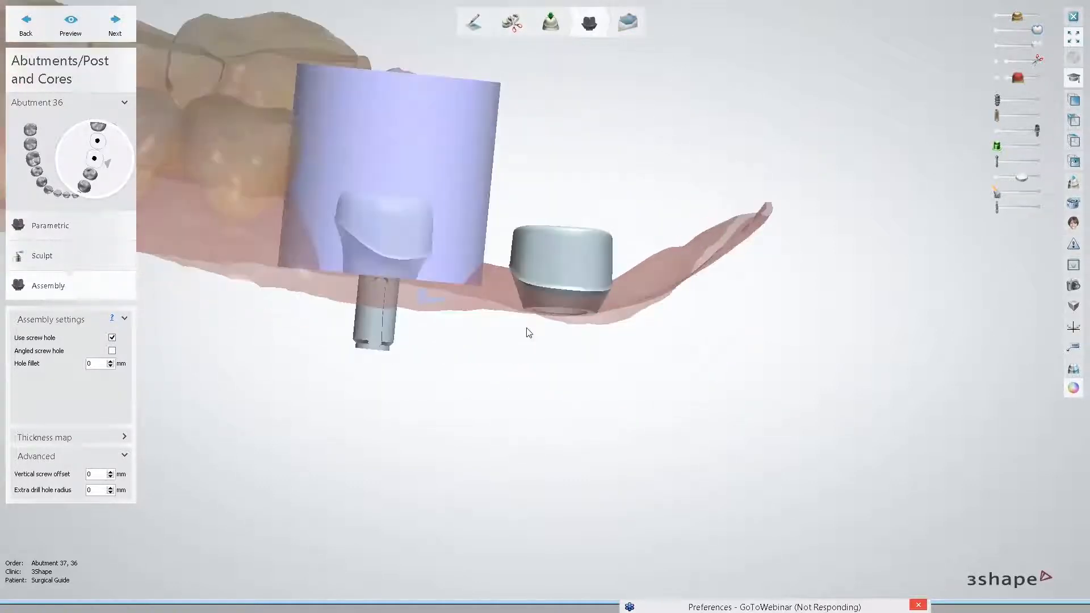
Step: Complete both abutment designs, bring up sending the order to the manufacturer, and cancel the transfer
{"action": "left_click", "coordinate": [114, 25]}
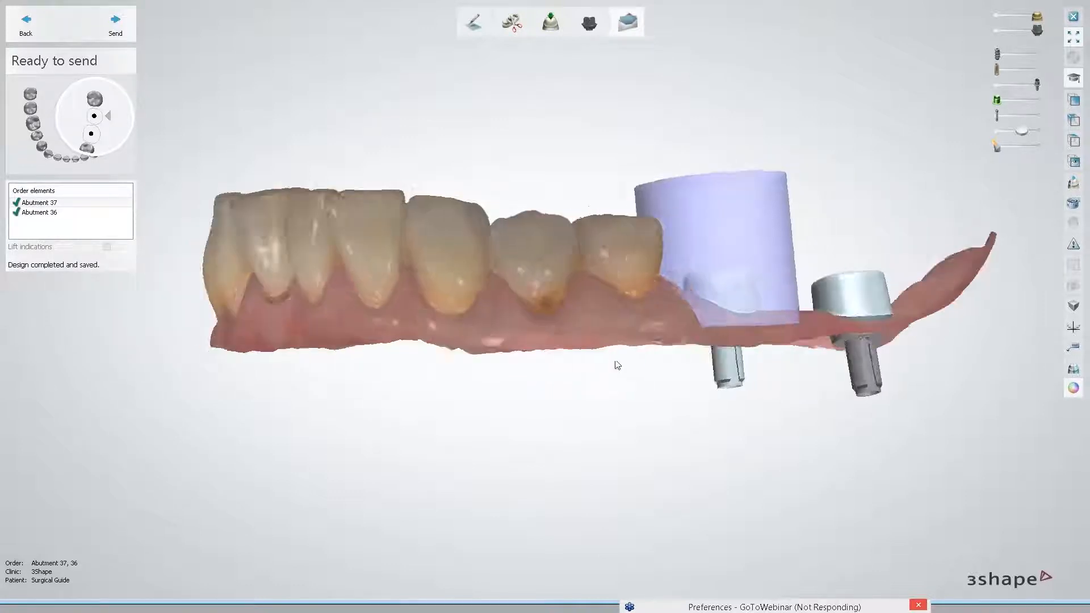
{"action": "left_click", "coordinate": [116, 24]}
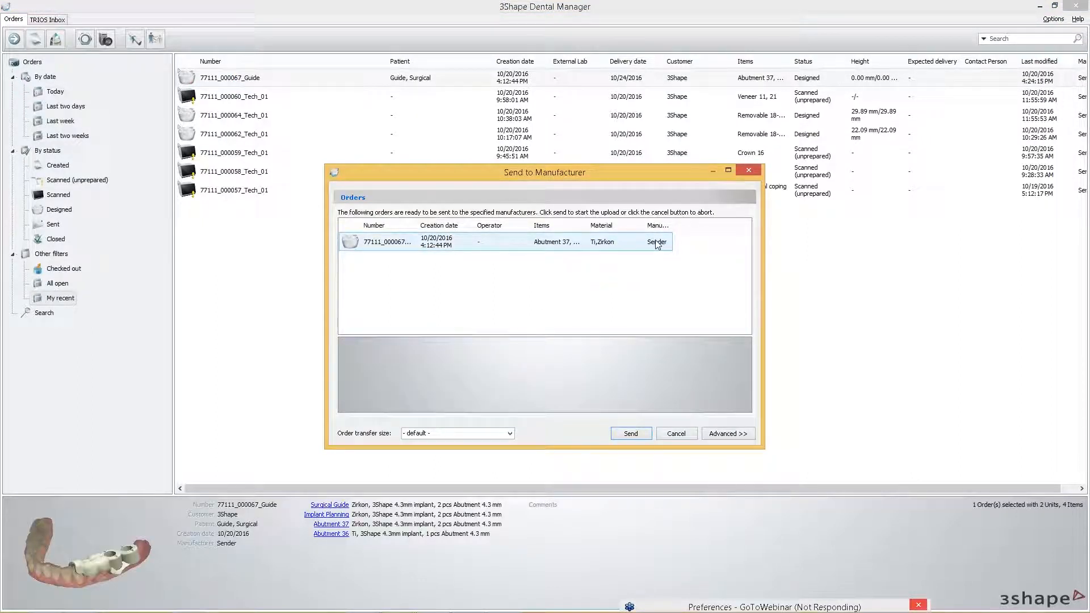
{"action": "left_click", "coordinate": [680, 433]}
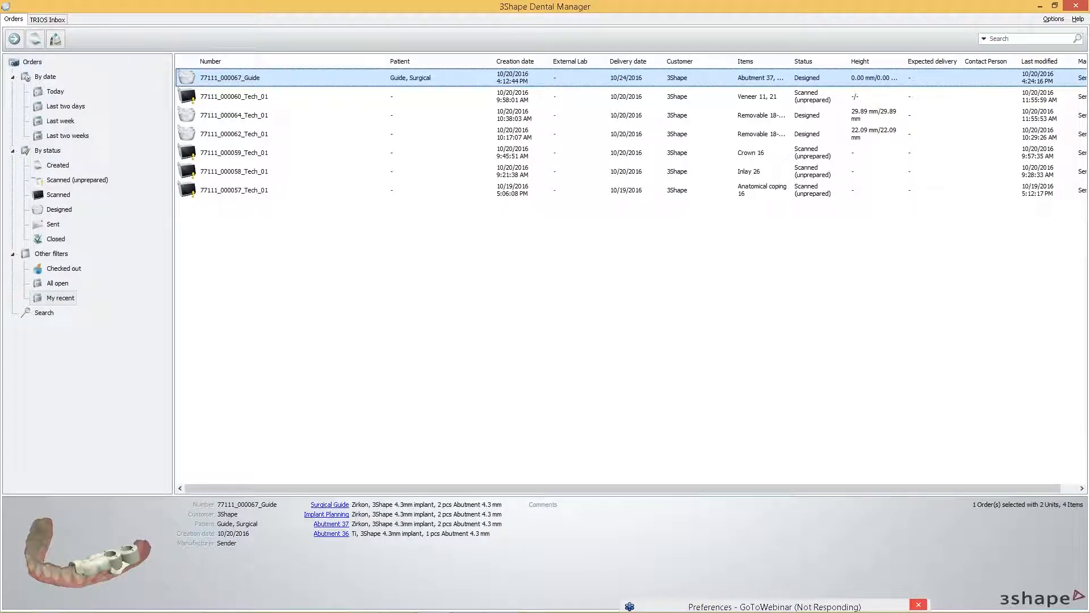
Step: Open the surgical guide order's CAM output folder in a file window
{"action": "right_click", "coordinate": [222, 79]}
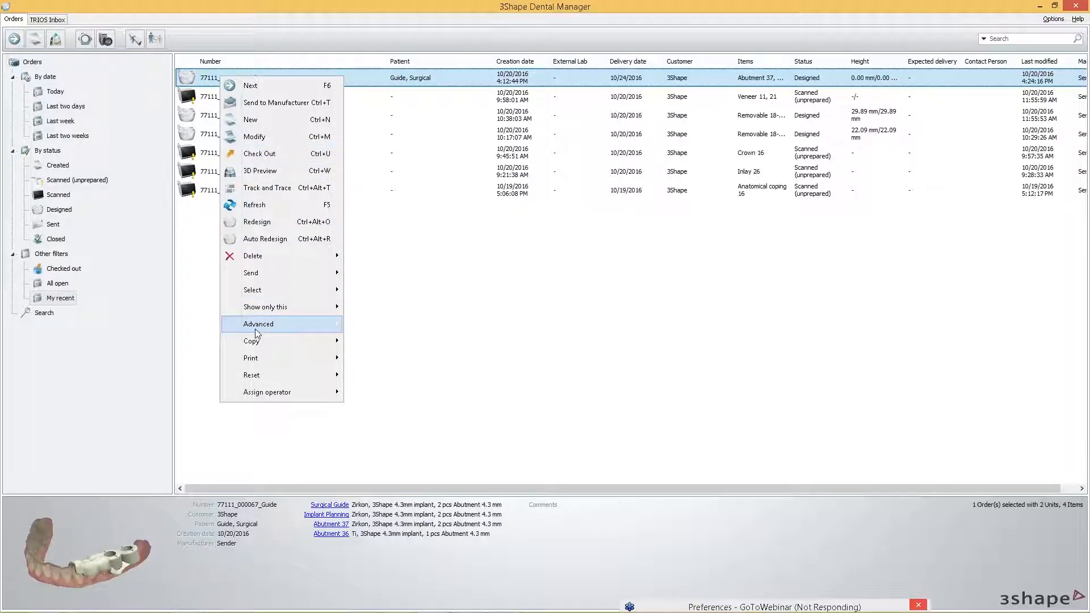
{"action": "mouse_move", "coordinate": [255, 329]}
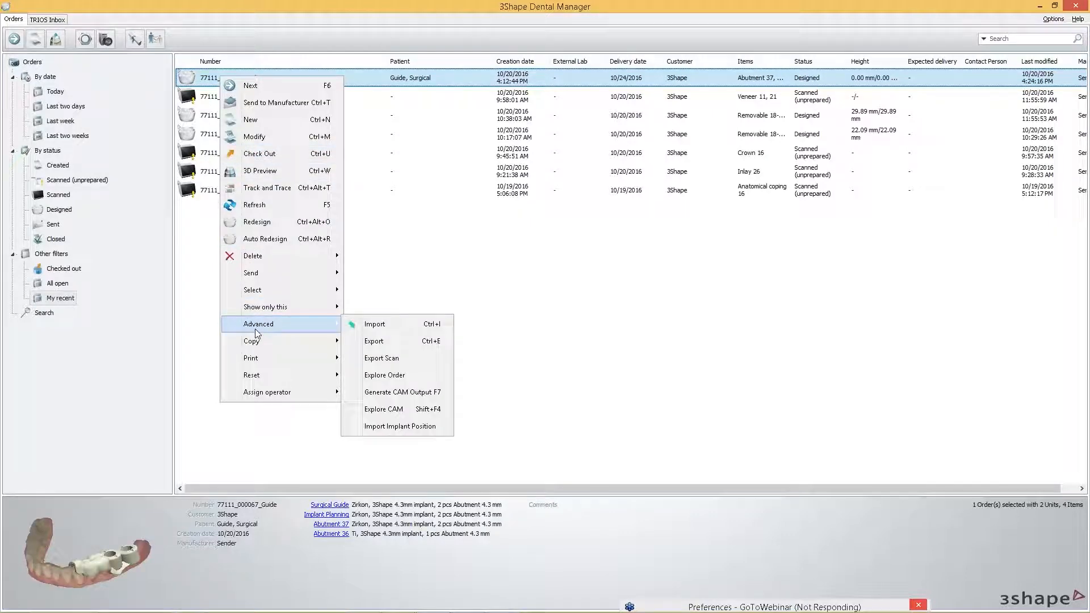
{"action": "left_click", "coordinate": [390, 410]}
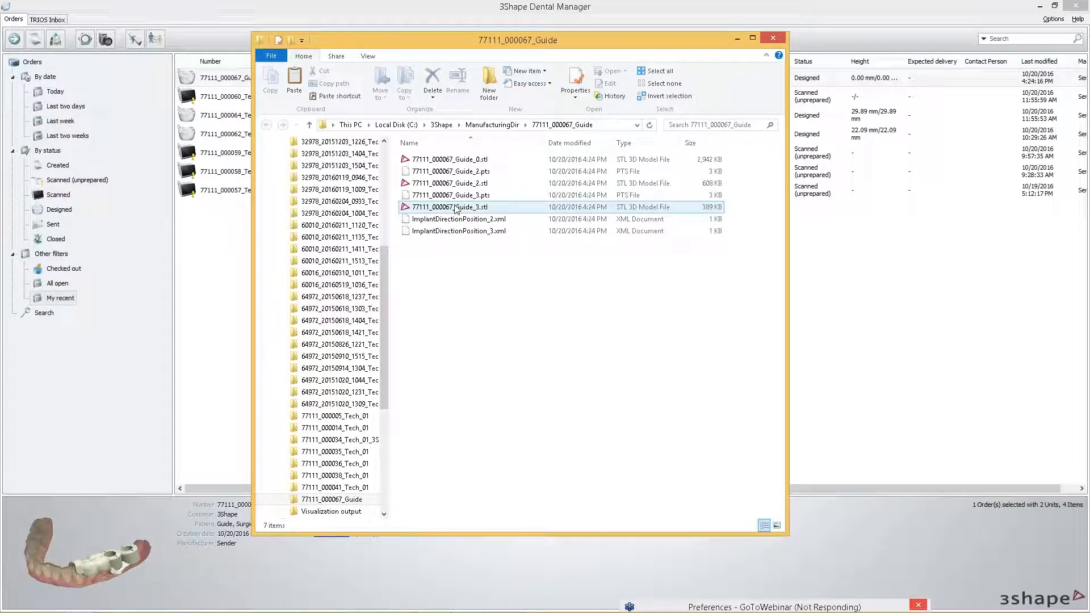
{"action": "left_click_drag", "start_coordinate": [487, 40], "coordinate": [473, 117]}
Step: Open the surgical guide's STL file in 3D Viewer and shrink the viewer beside the file folder
{"action": "double_click", "coordinate": [437, 239]}
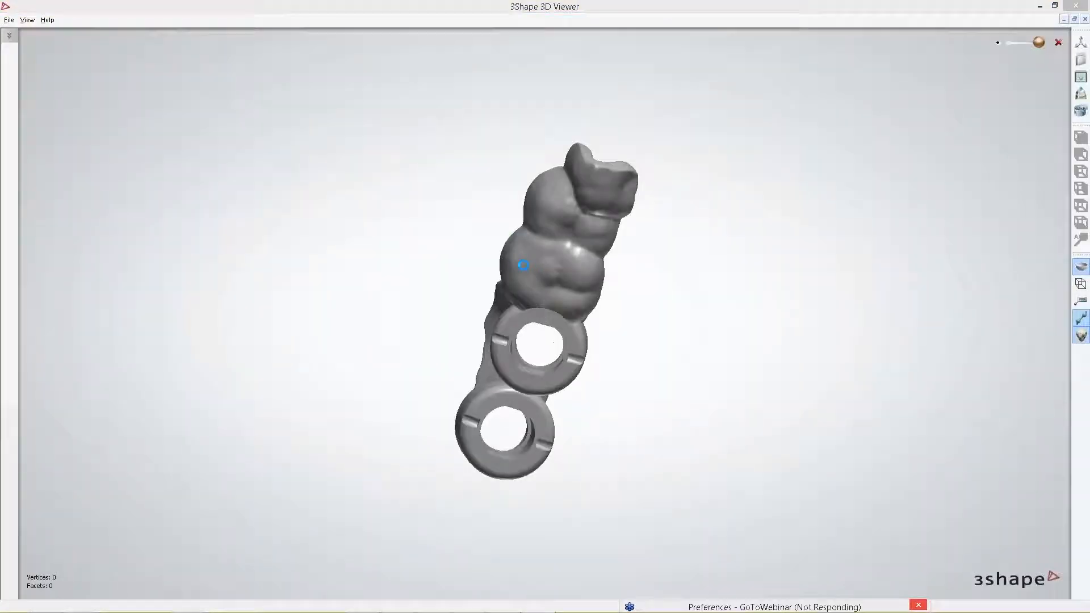
{"action": "scroll", "coordinate": [521, 261], "scroll_direction": "up", "scroll_amount": 2}
{"action": "right_click_drag", "start_coordinate": [521, 260], "coordinate": [605, 267]}
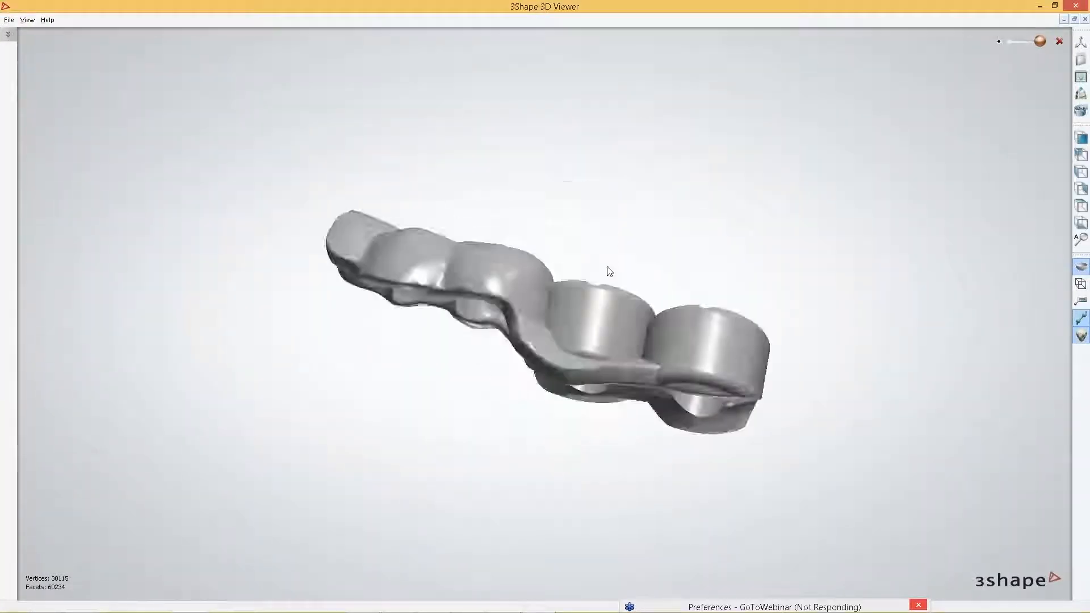
{"action": "scroll", "coordinate": [598, 257], "scroll_direction": "down", "scroll_amount": 2}
{"action": "left_click_drag", "start_coordinate": [760, 5], "coordinate": [730, 130]}
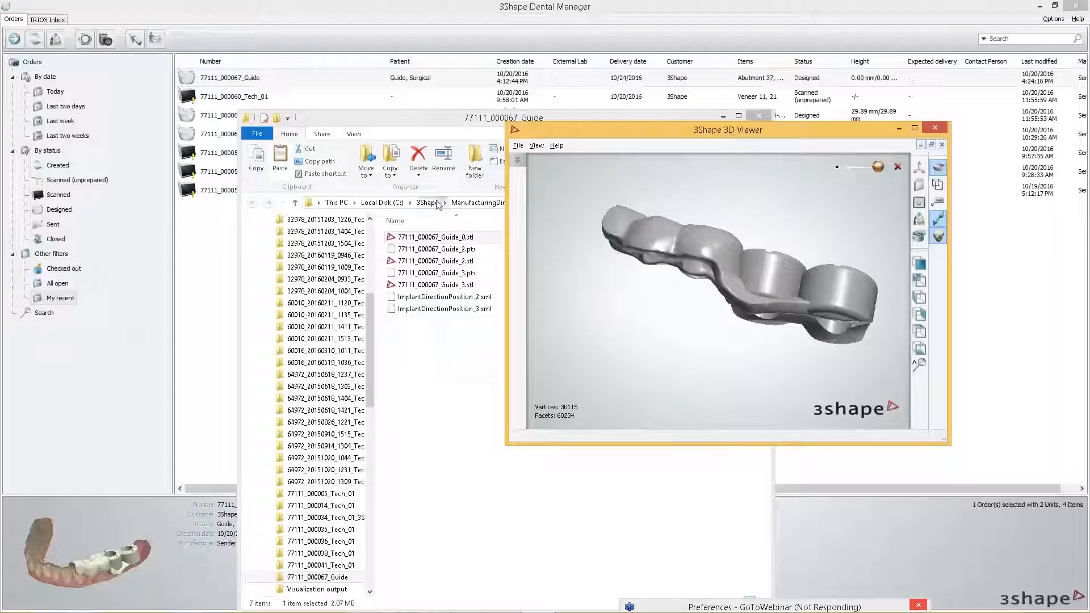
Step: Add the STL files of both abutments to the 3D Viewer scene with the surgical guide
{"action": "left_click_drag", "start_coordinate": [422, 264], "coordinate": [608, 256]}
{"action": "right_click_drag", "start_coordinate": [607, 256], "coordinate": [737, 244]}
{"action": "left_click_drag", "start_coordinate": [431, 284], "coordinate": [653, 261]}
{"action": "right_click_drag", "start_coordinate": [734, 284], "coordinate": [741, 309]}
{"action": "scroll", "coordinate": [738, 344], "scroll_direction": "up", "scroll_amount": 3}
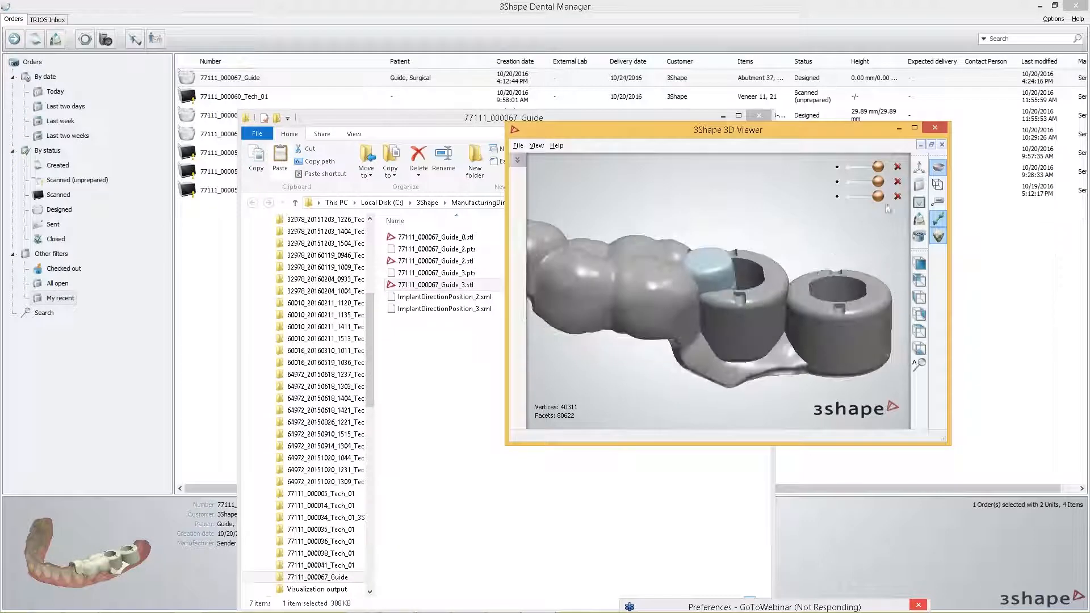
Step: Hide both abutments and examine the surgical guide alone in a maximised 3D Viewer
{"action": "left_click", "coordinate": [838, 195]}
{"action": "left_click", "coordinate": [838, 181]}
{"action": "right_click_drag", "start_coordinate": [688, 249], "coordinate": [705, 289]}
{"action": "scroll", "coordinate": [683, 301], "scroll_direction": "down", "scroll_amount": 3}
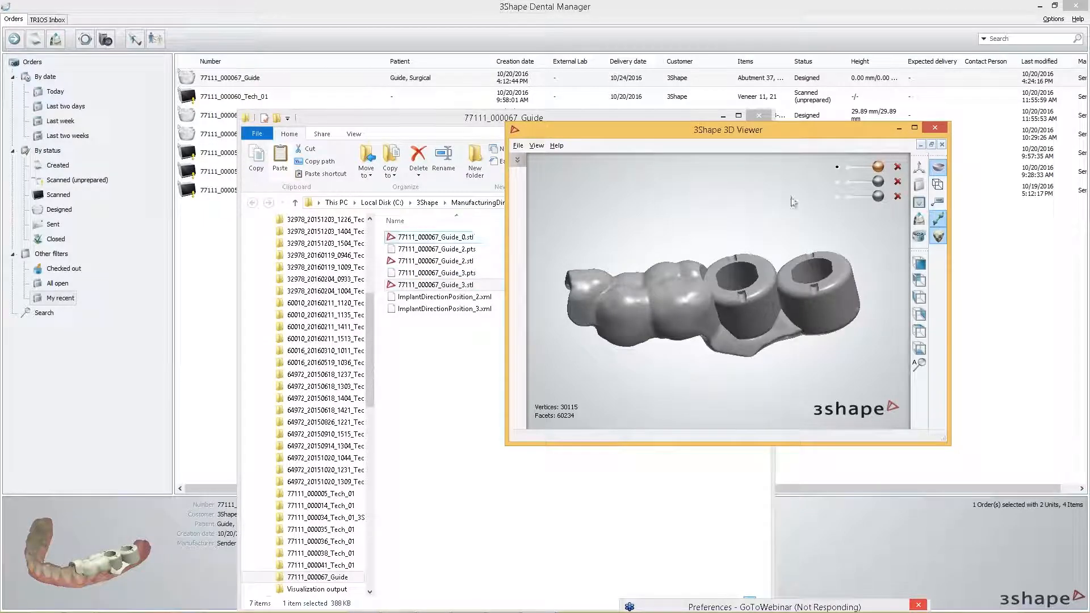
{"action": "left_click", "coordinate": [914, 127]}
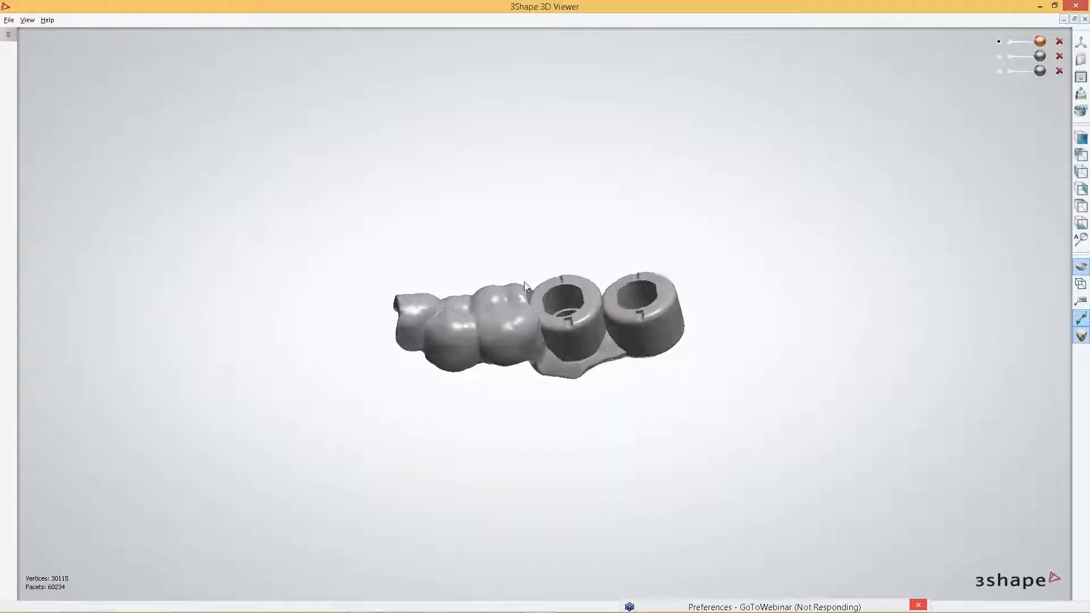
{"action": "right_click_drag", "start_coordinate": [532, 378], "coordinate": [553, 295]}
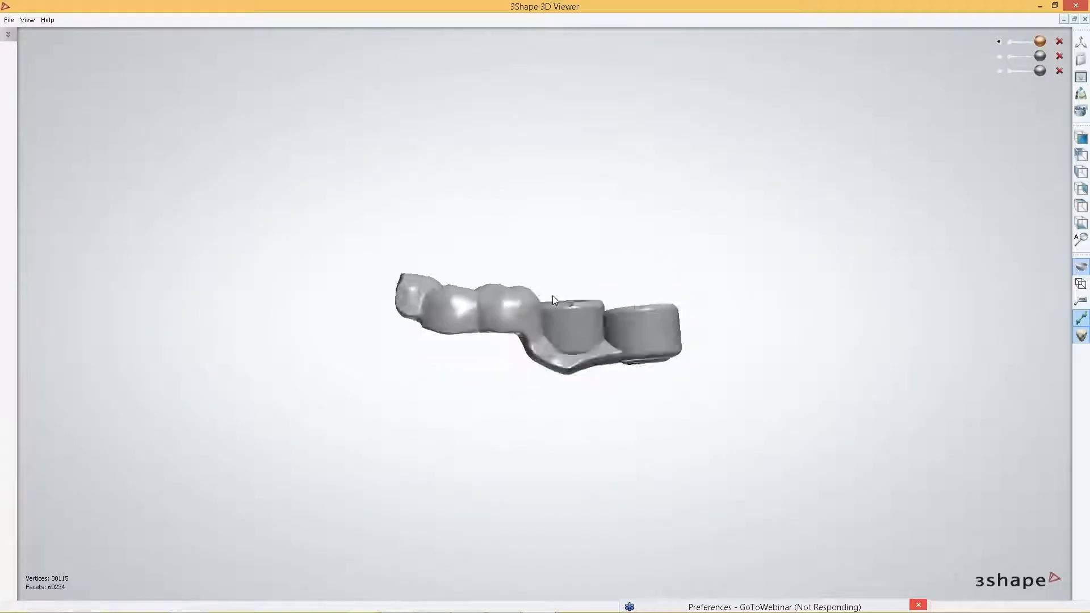
Step: Hide the surgical guide and examine the output models of abutments 37 and 36 one at a time
{"action": "left_click", "coordinate": [998, 56]}
{"action": "mouse_move", "coordinate": [508, 367]}
{"action": "right_mouse_down"}
{"action": "mouse_move", "coordinate": [497, 233]}
{"action": "mouse_move", "coordinate": [496, 386]}
{"action": "right_mouse_up"}
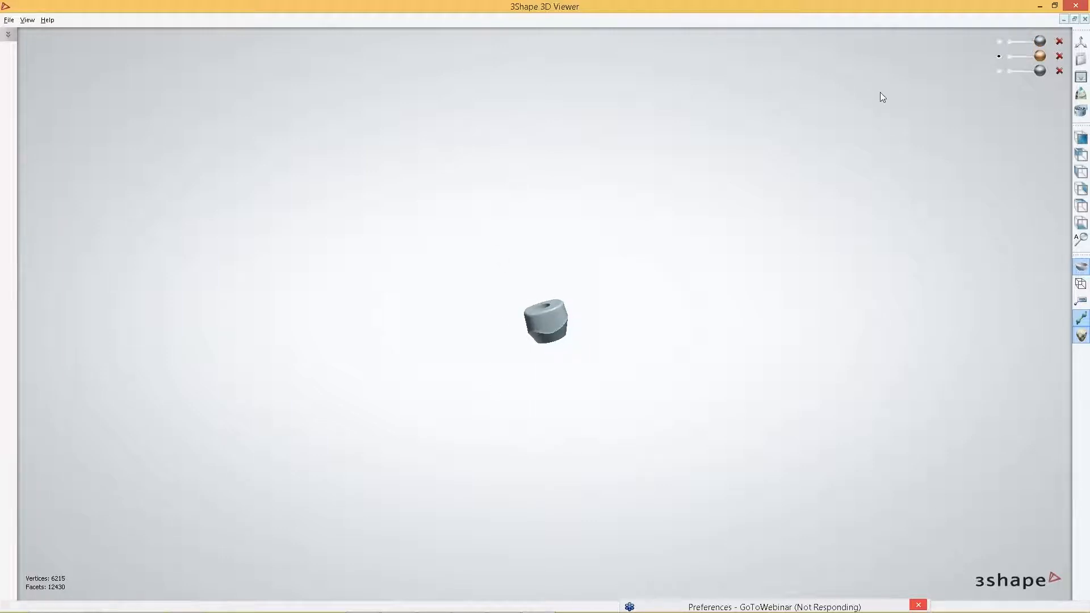
{"action": "left_click", "coordinate": [999, 70]}
{"action": "left_click", "coordinate": [999, 56]}
{"action": "right_click_drag", "start_coordinate": [546, 278], "coordinate": [537, 335]}
{"action": "scroll", "coordinate": [531, 343], "scroll_direction": "up", "scroll_amount": 3}
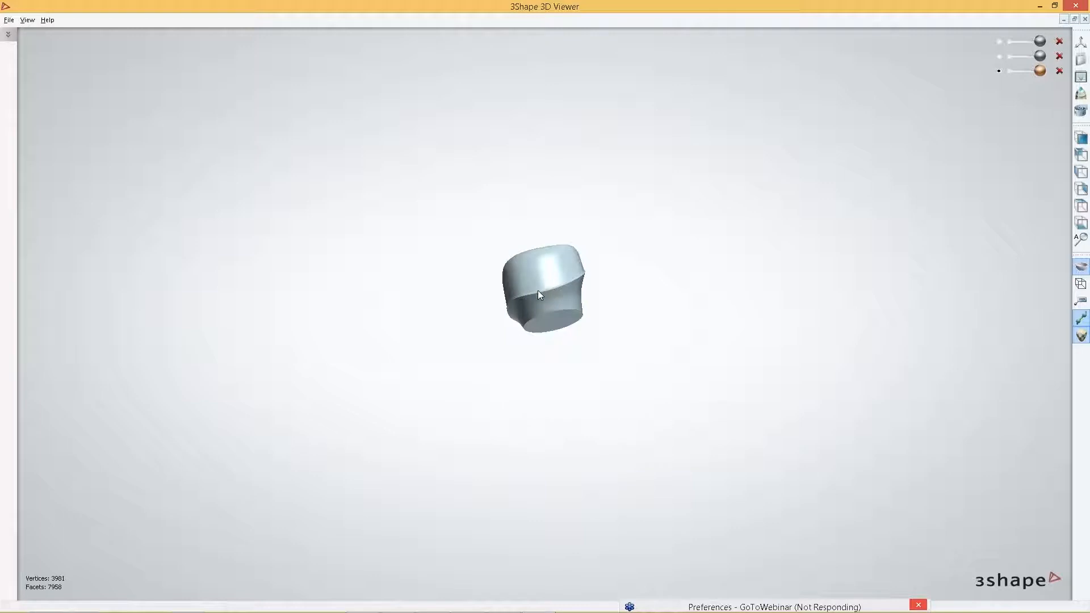
{"action": "right_click_drag", "start_coordinate": [538, 291], "coordinate": [551, 375]}
Step: Show only abutment 37's output model again and inspect the connection opening on its underside
{"action": "left_click", "coordinate": [999, 56]}
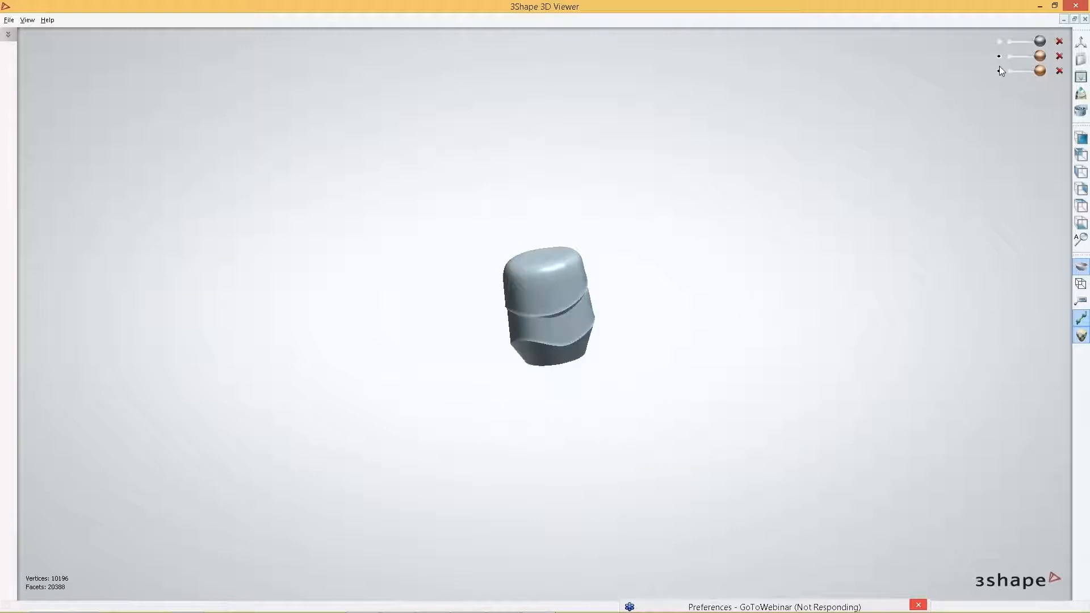
{"action": "left_click", "coordinate": [1000, 70]}
{"action": "right_click_drag", "start_coordinate": [547, 318], "coordinate": [557, 368]}
{"action": "scroll", "coordinate": [550, 311], "scroll_direction": "up", "scroll_amount": 2}
{"action": "right_click_drag", "start_coordinate": [550, 312], "coordinate": [561, 278]}
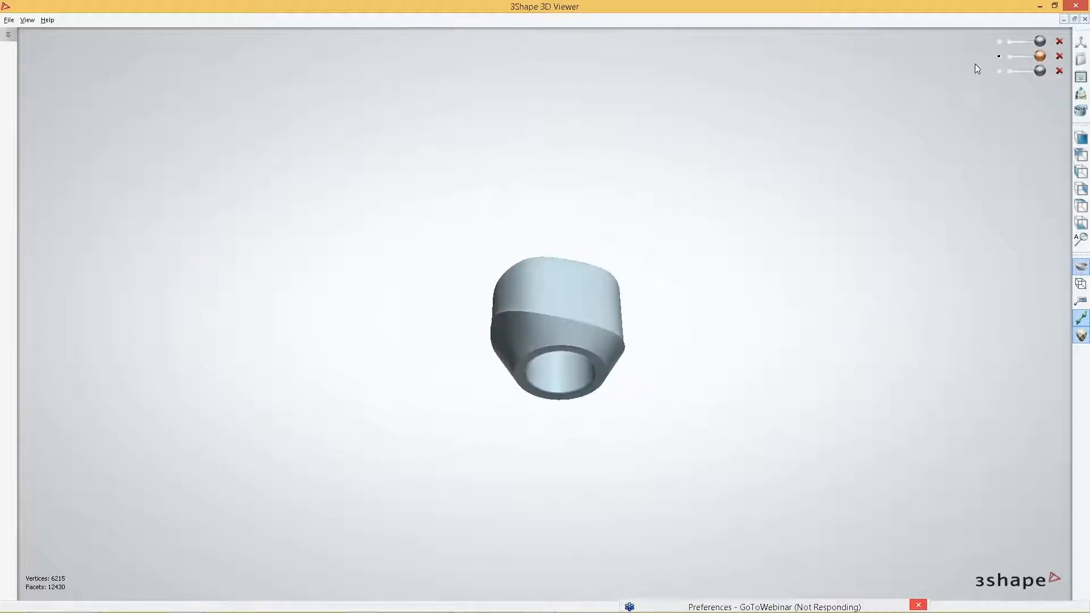
Step: Show only abutment 36's output model and inspect its underside and outer surfaces from several angles
{"action": "left_click", "coordinate": [1001, 71]}
{"action": "mouse_move", "coordinate": [558, 194]}
{"action": "right_mouse_down"}
{"action": "mouse_move", "coordinate": [596, 358]}
{"action": "mouse_move", "coordinate": [584, 414]}
{"action": "mouse_move", "coordinate": [596, 285]}
{"action": "right_mouse_up"}
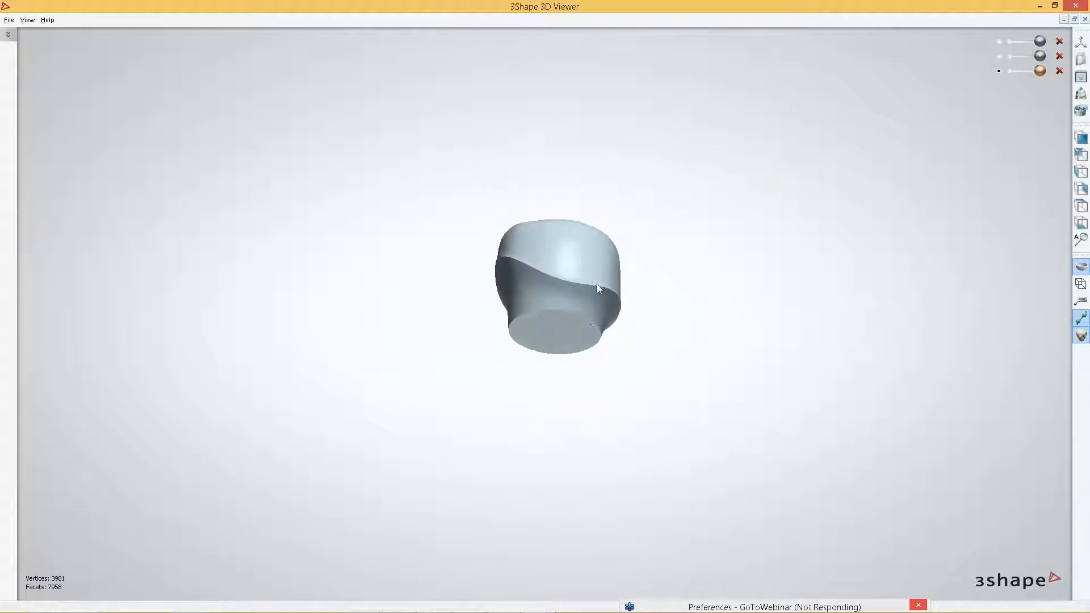
{"action": "right_click_drag", "start_coordinate": [590, 328], "coordinate": [596, 262]}
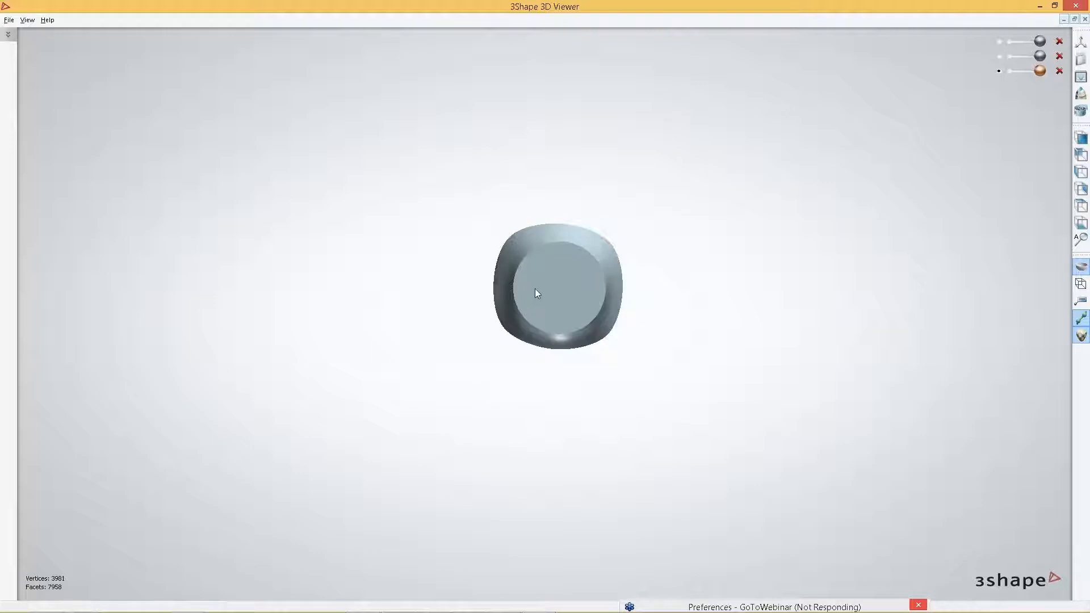
{"action": "mouse_move", "coordinate": [536, 290]}
{"action": "right_mouse_down"}
{"action": "mouse_move", "coordinate": [567, 346]}
{"action": "mouse_move", "coordinate": [557, 379]}
{"action": "mouse_move", "coordinate": [574, 424]}
{"action": "mouse_move", "coordinate": [559, 356]}
{"action": "mouse_move", "coordinate": [706, 360]}
{"action": "mouse_move", "coordinate": [528, 348]}
{"action": "mouse_move", "coordinate": [547, 290]}
{"action": "right_mouse_up"}
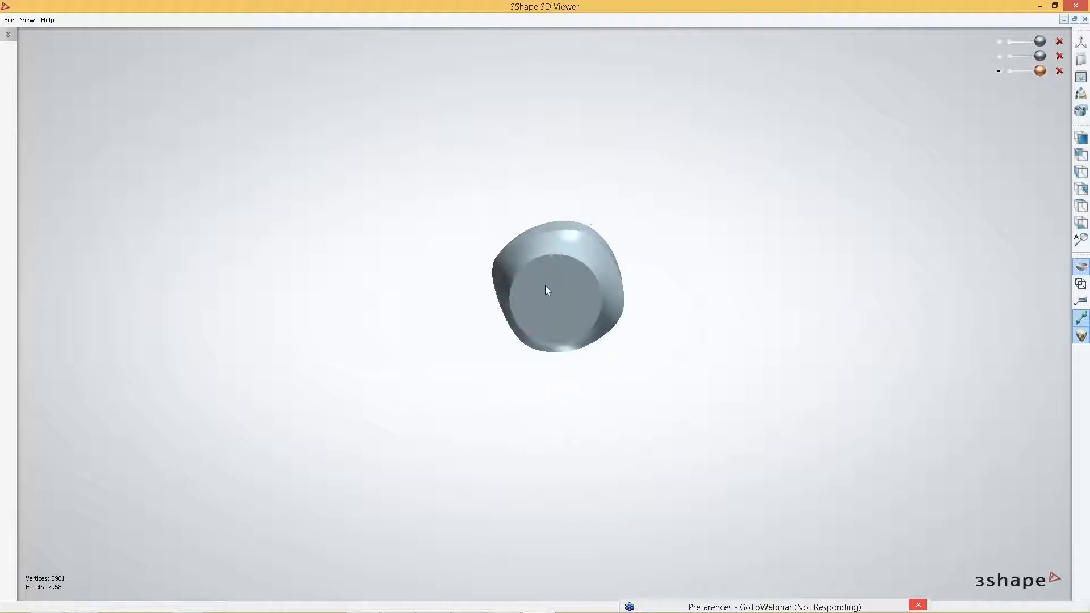
{"action": "right_click_drag", "start_coordinate": [607, 156], "coordinate": [543, 296]}
{"action": "right_click_drag", "start_coordinate": [570, 251], "coordinate": [578, 318]}
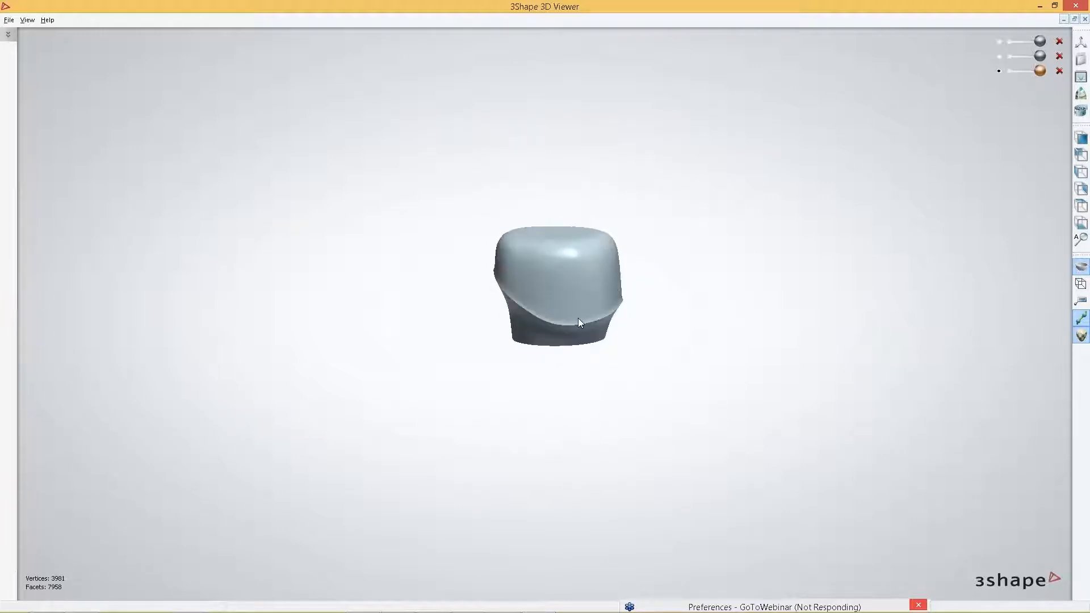
Step: Show the surgical guide and abutment 37 again with abutment 36, and make the guide nearly transparent in a maximised 3D Viewer
{"action": "left_click", "coordinate": [1055, 6]}
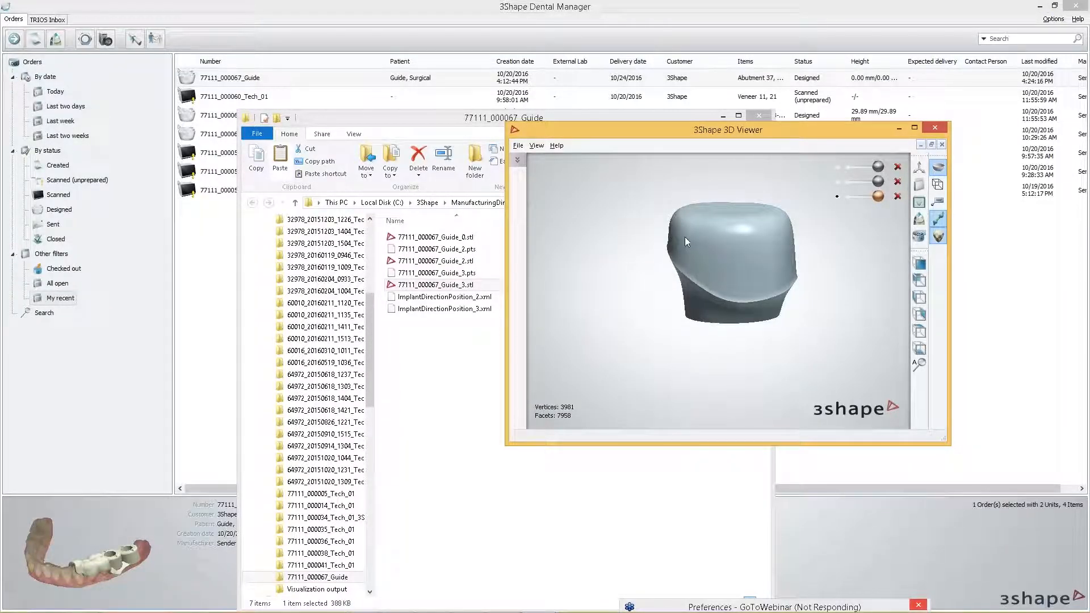
{"action": "left_click", "coordinate": [837, 182]}
{"action": "left_click", "coordinate": [837, 168]}
{"action": "scroll", "coordinate": [690, 247], "scroll_direction": "down", "scroll_amount": 4}
{"action": "right_click_drag", "start_coordinate": [665, 266], "coordinate": [793, 233]}
{"action": "left_click", "coordinate": [914, 127]}
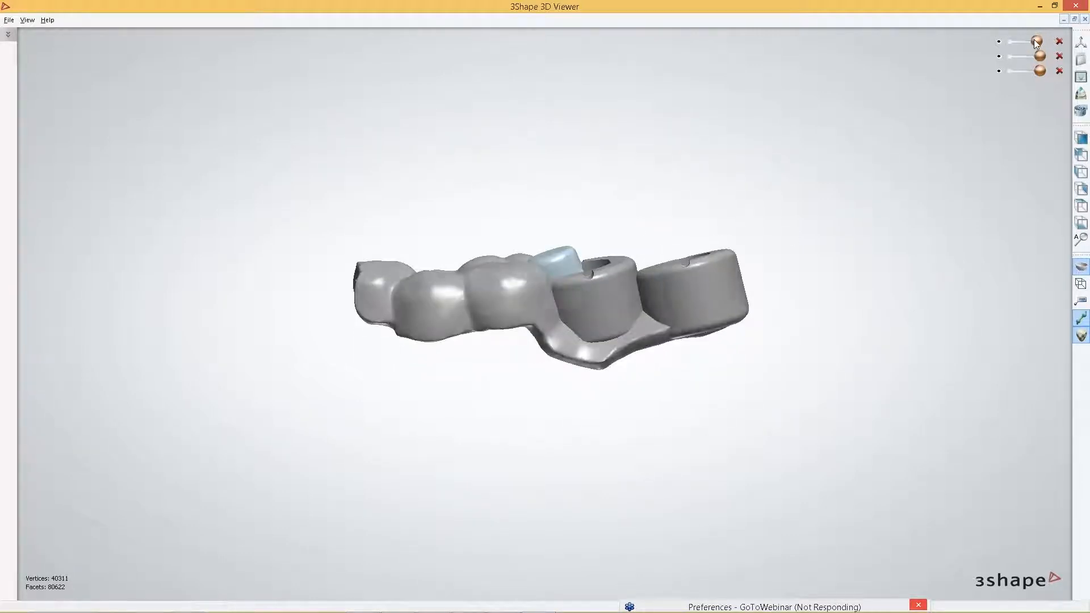
{"action": "mouse_move", "coordinate": [1040, 42]}
{"action": "left_mouse_down"}
{"action": "mouse_move", "coordinate": [1014, 41]}
{"action": "mouse_move", "coordinate": [1042, 56]}
{"action": "left_mouse_up"}
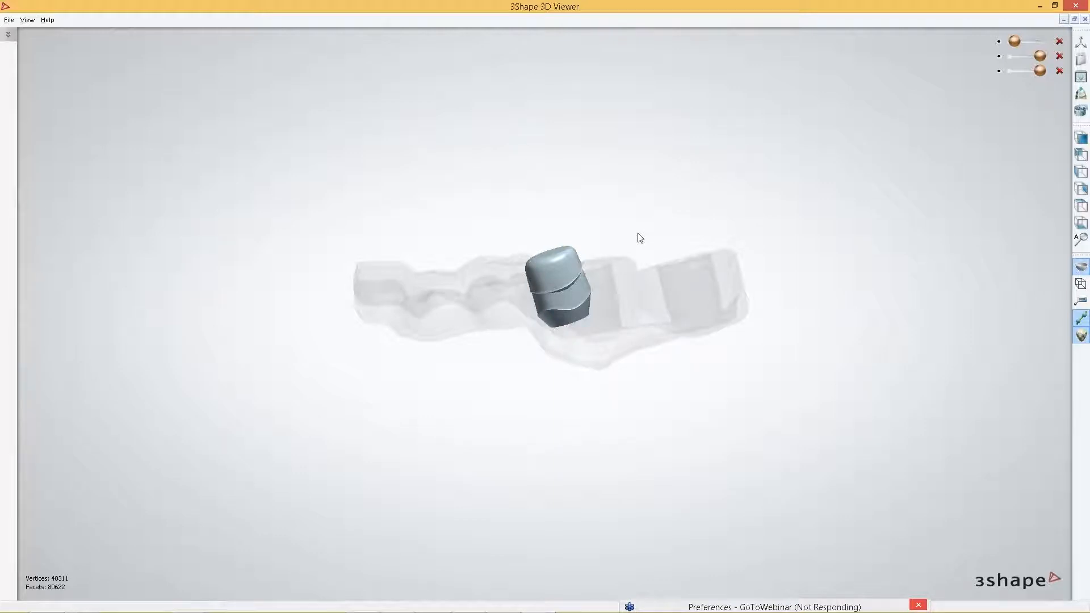
Step: Clear the 3D Viewer, the order's manufacturing folder and Dental Manager off the screen to reveal the desktop
{"action": "left_click", "coordinate": [1073, 5]}
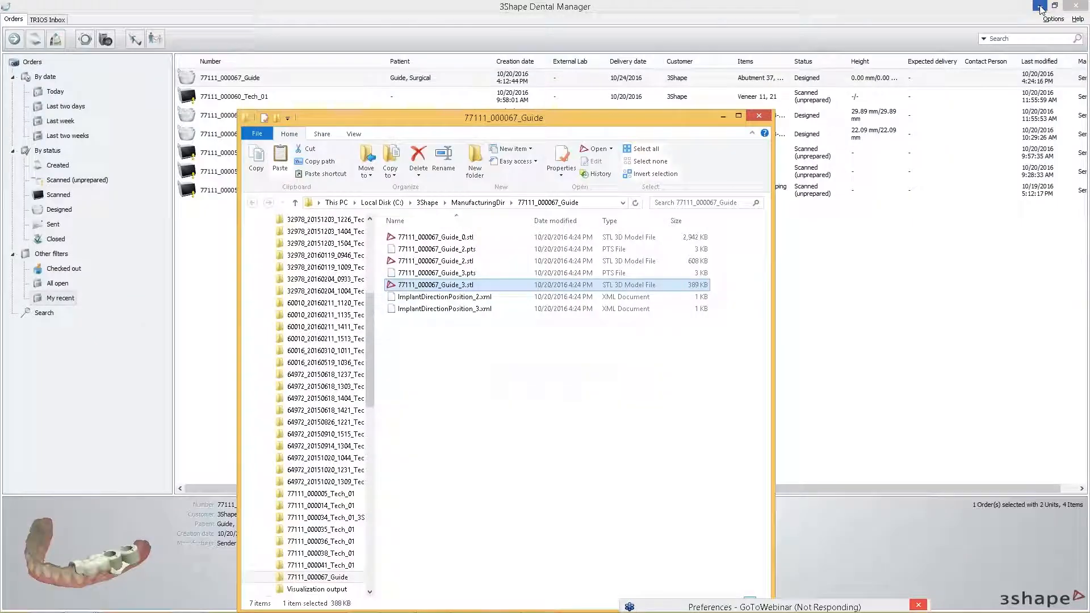
{"action": "left_click", "coordinate": [723, 116]}
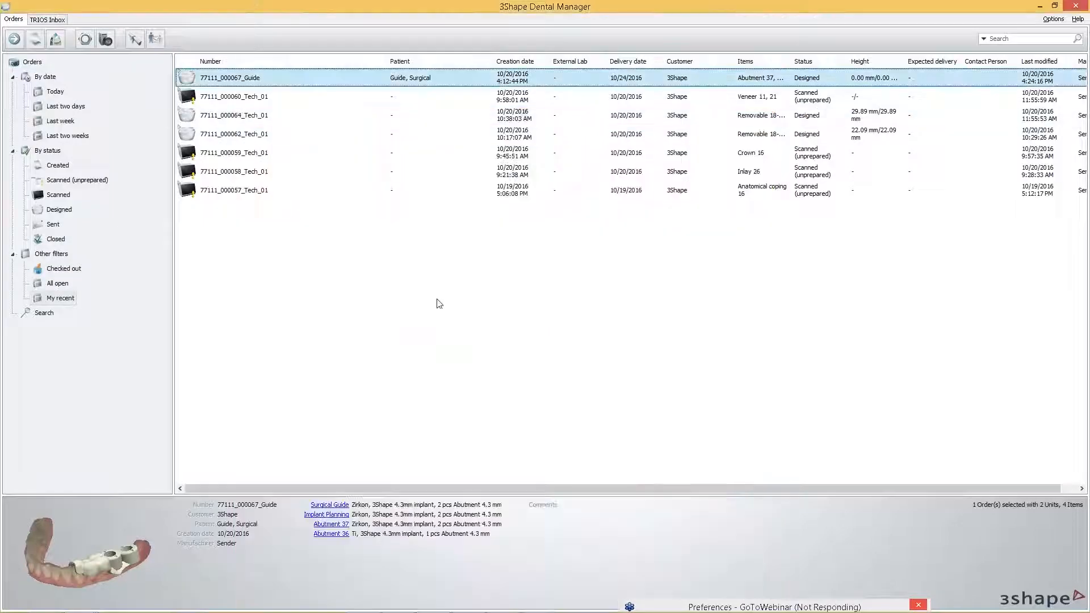
{"action": "left_click", "coordinate": [1040, 7]}
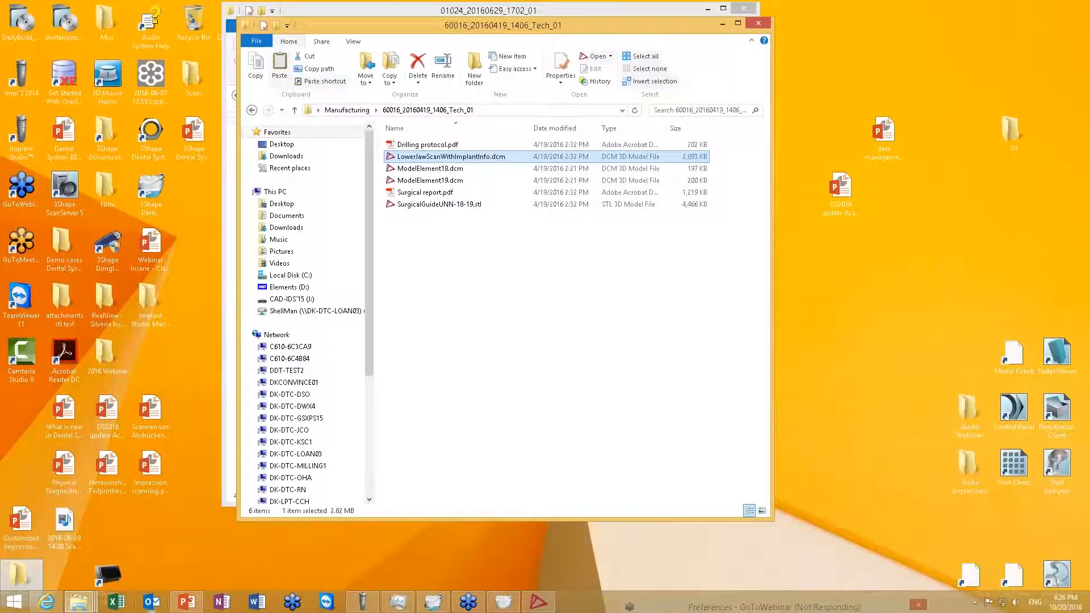
Step: Switch to the Inside Implant Studio presentation in PowerPoint, start its slide show and advance to the "Demo time" slide
{"action": "left_click", "coordinate": [181, 603]}
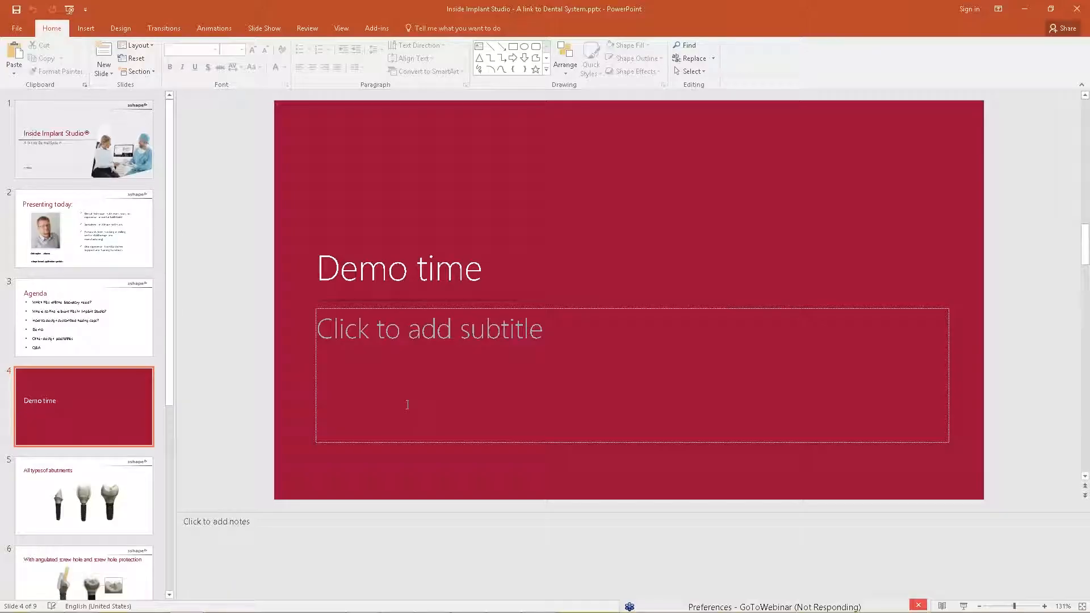
{"action": "key", "text": "F5"}
{"action": "key", "text": "Right"}
{"action": "key", "text": "Right"}
{"action": "key", "text": "Right"}
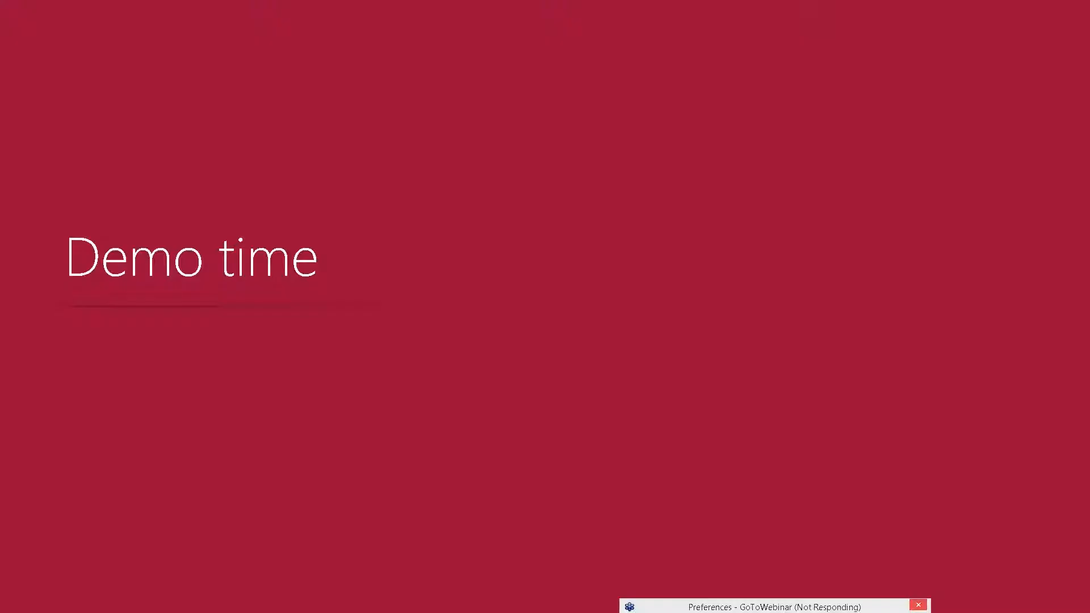